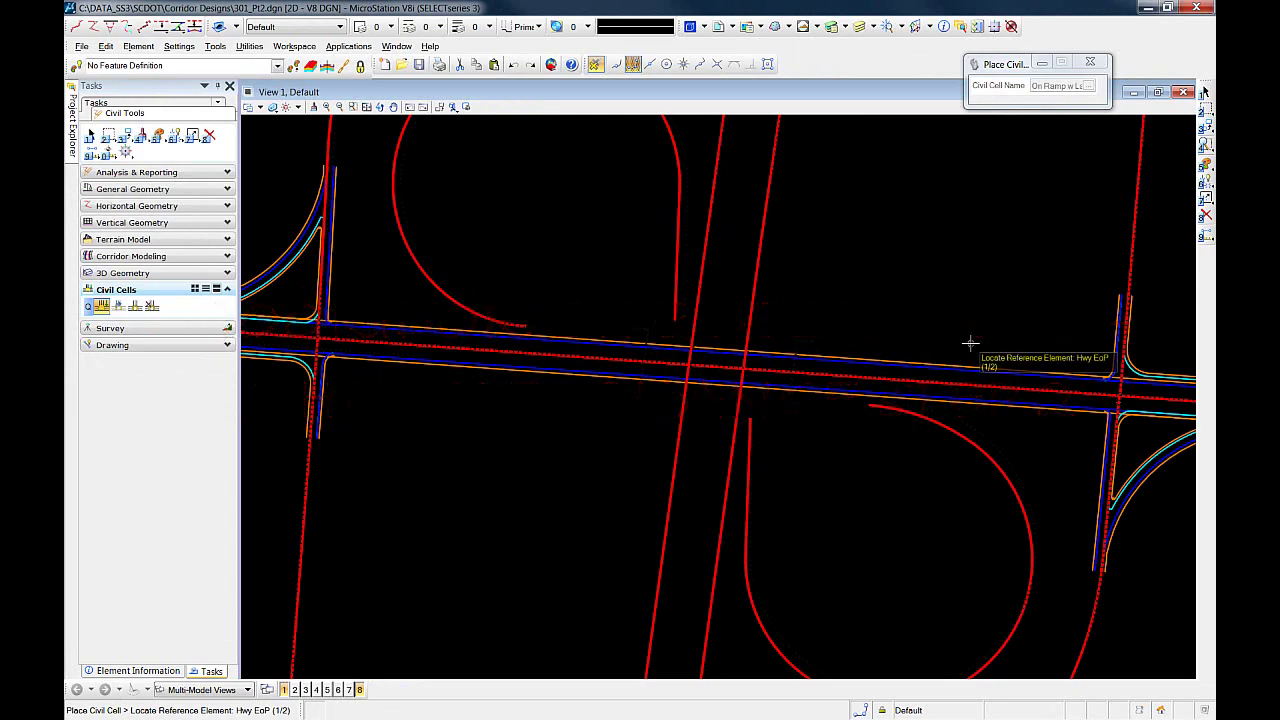
Pan and zoom across the corridor between the western and eastern intersections
scroll(974, 345, "down", 1)
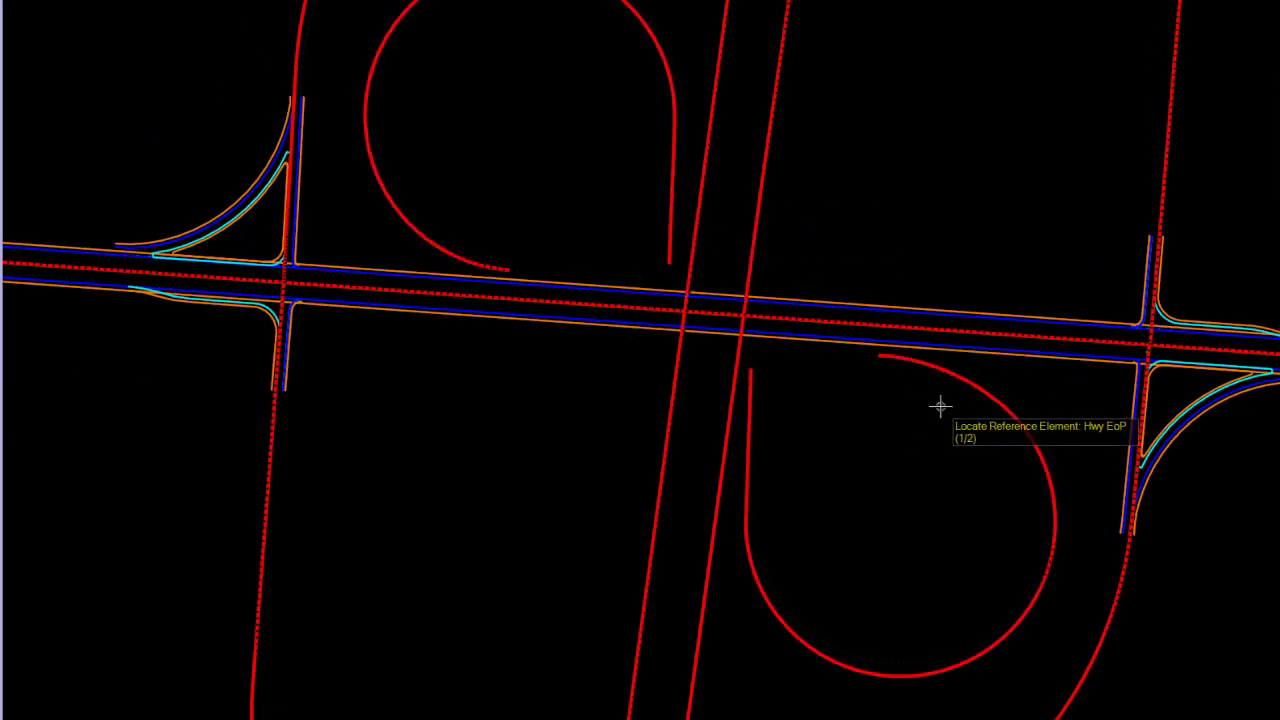
middle_click_drag(494, 294, 760, 268)
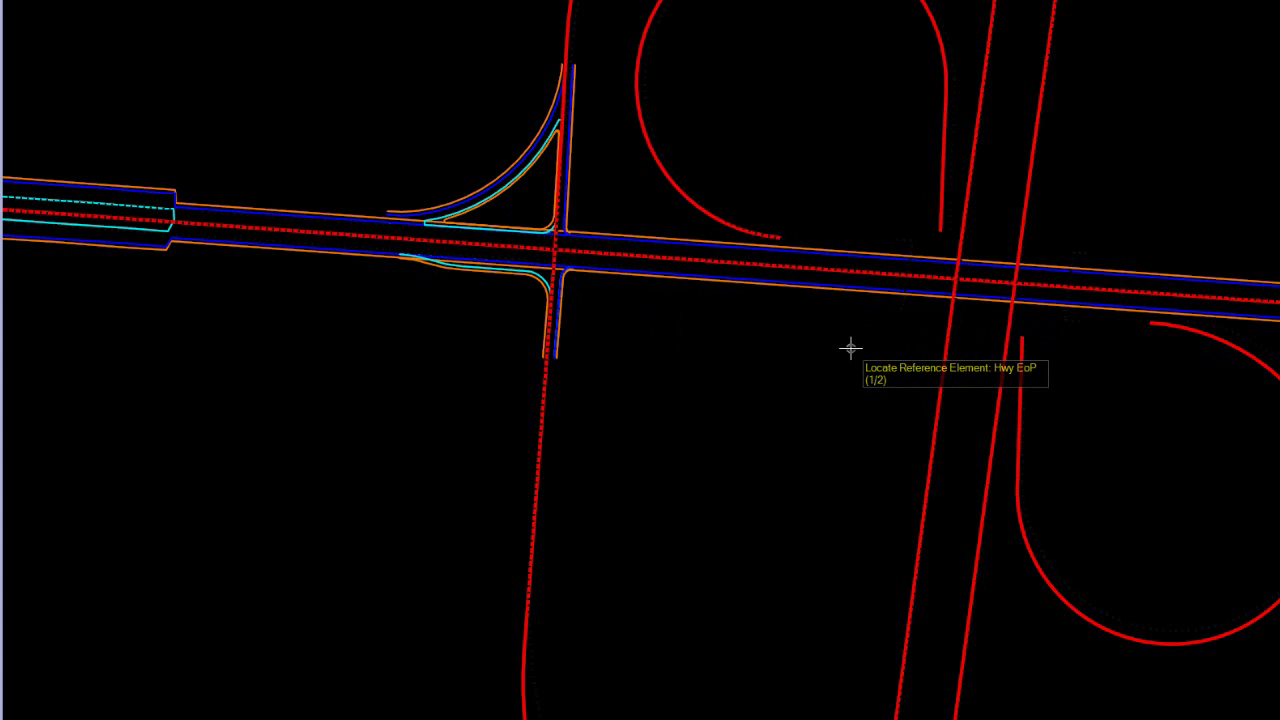
middle_click_drag(1066, 386, 891, 420)
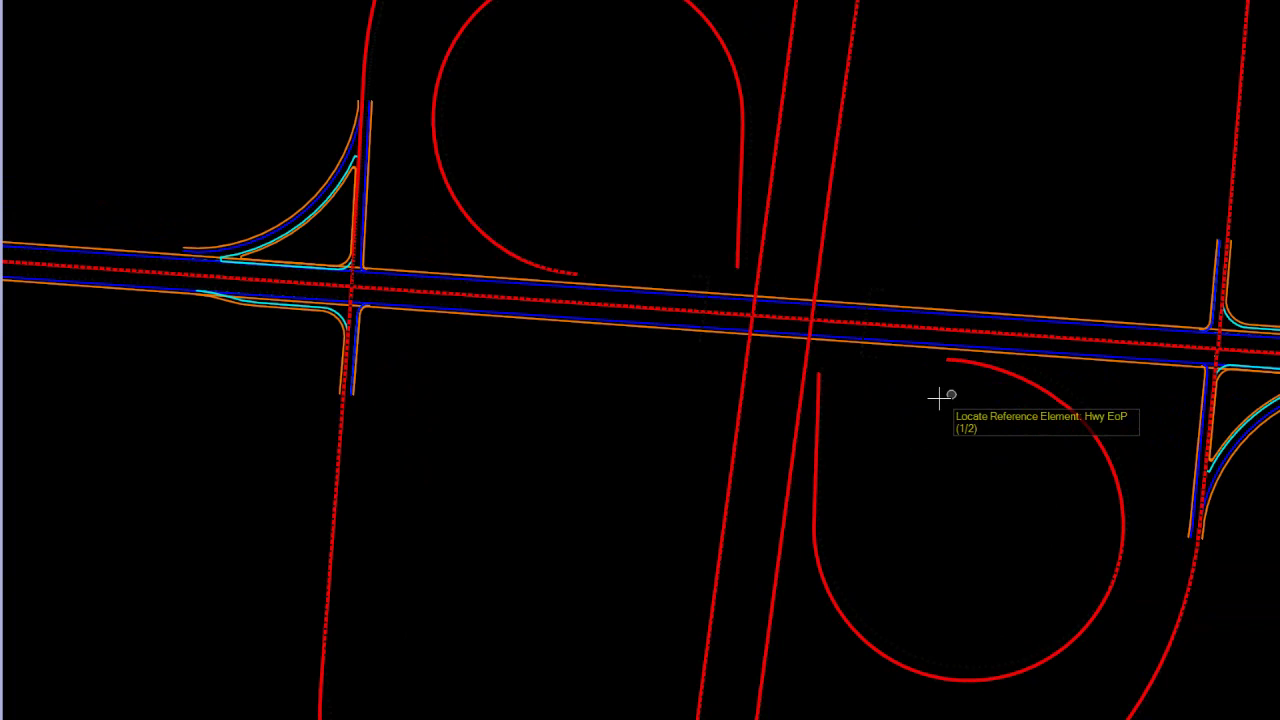
scroll(961, 385, "down", 1)
middle_click_drag(963, 380, 918, 341)
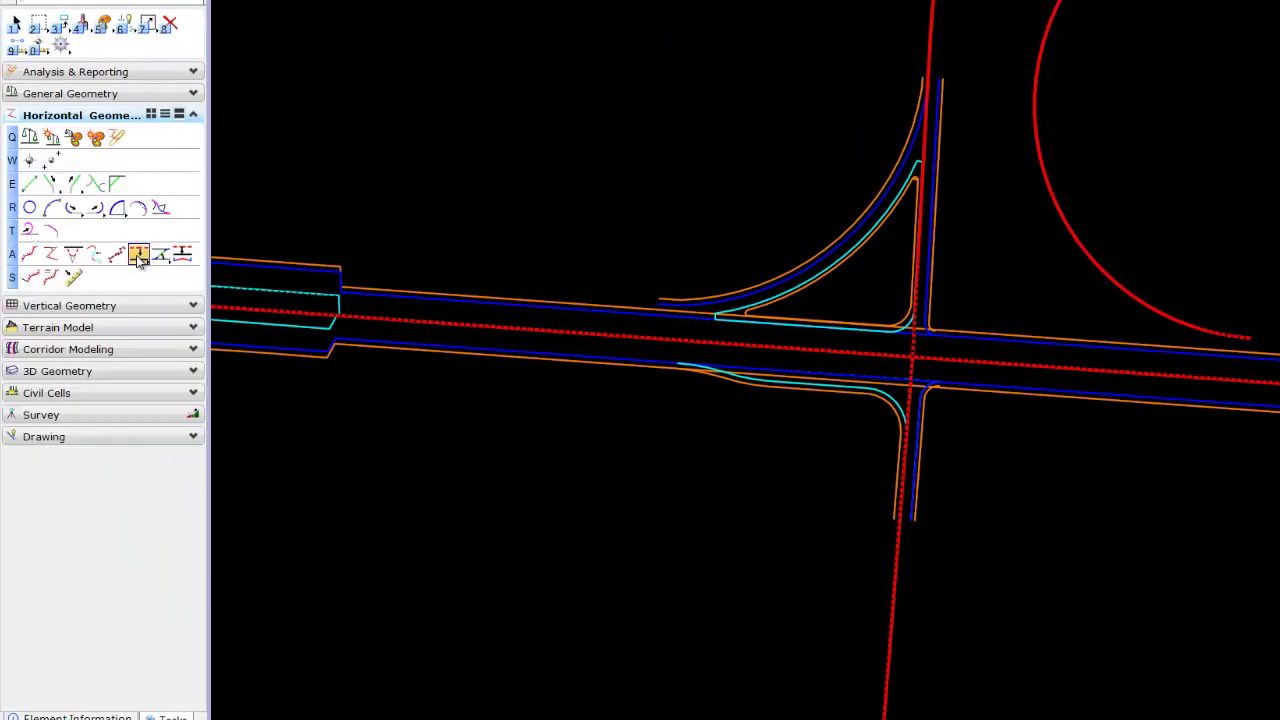
Start a Variable Offset Taper on the Road_Centerline with a -46 start offset
left_click(139, 255)
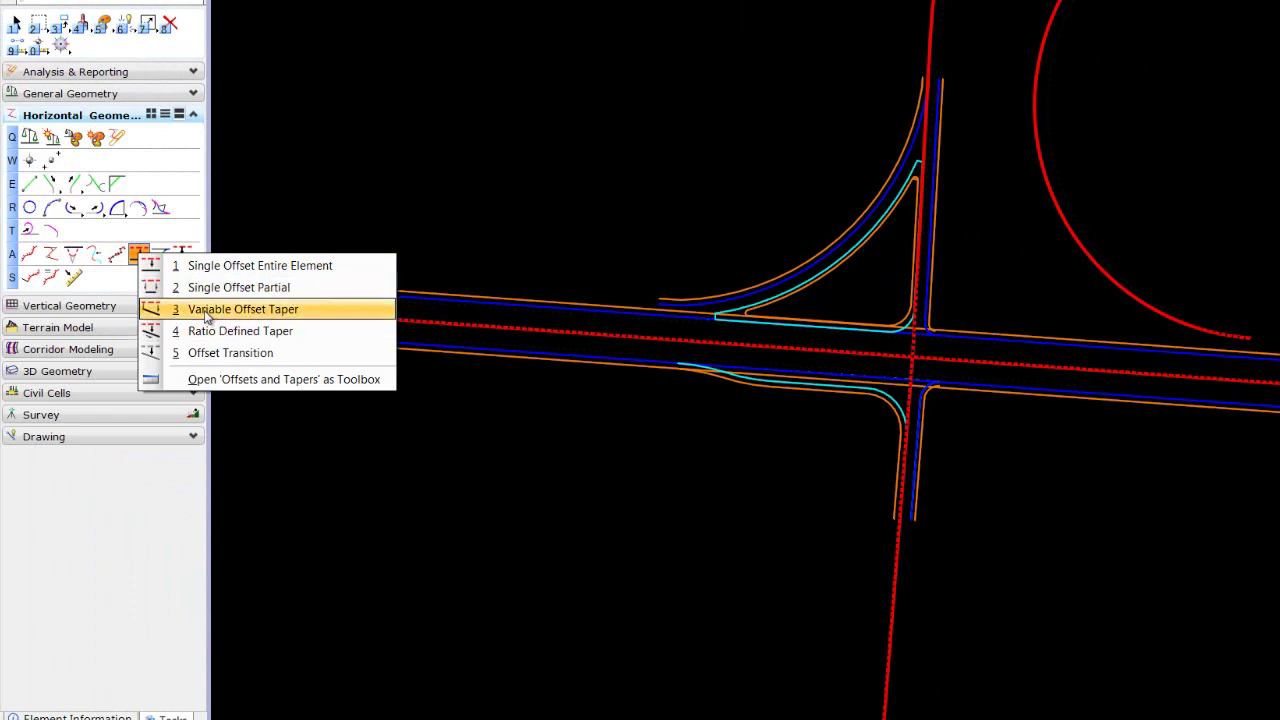
left_click(204, 310)
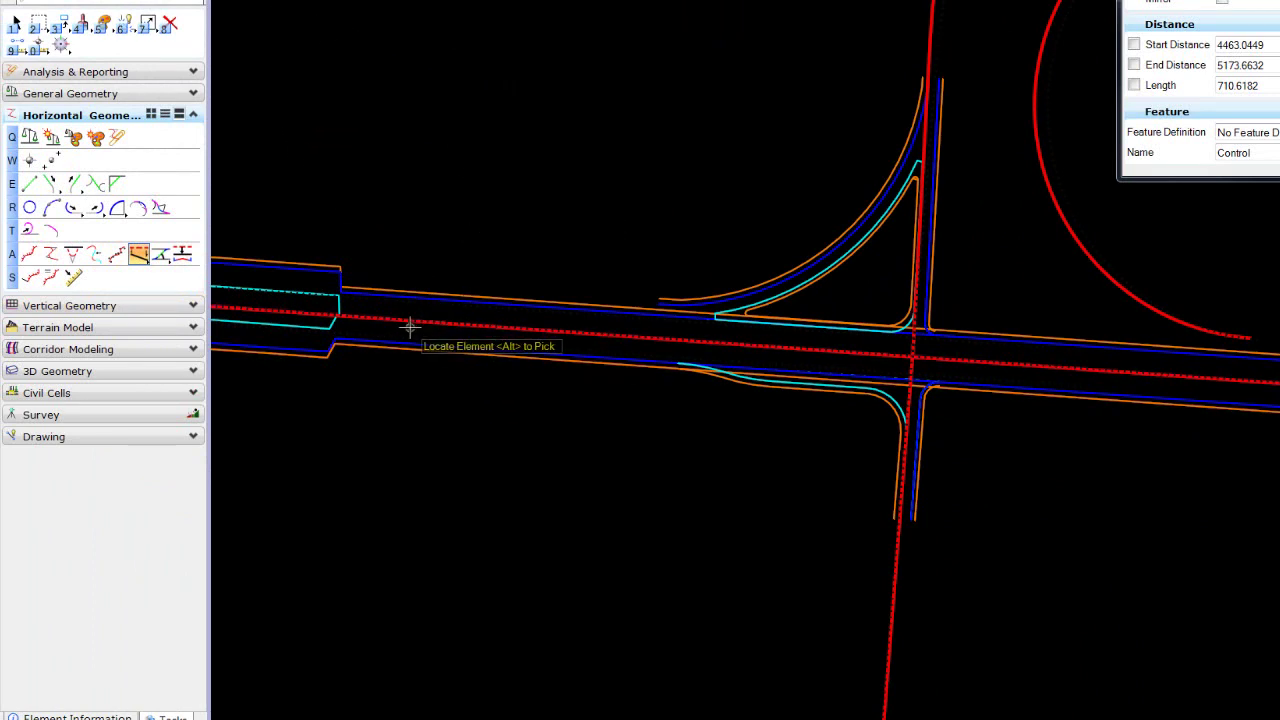
scroll(405, 325, "up", 2)
scroll(377, 314, "up", 1)
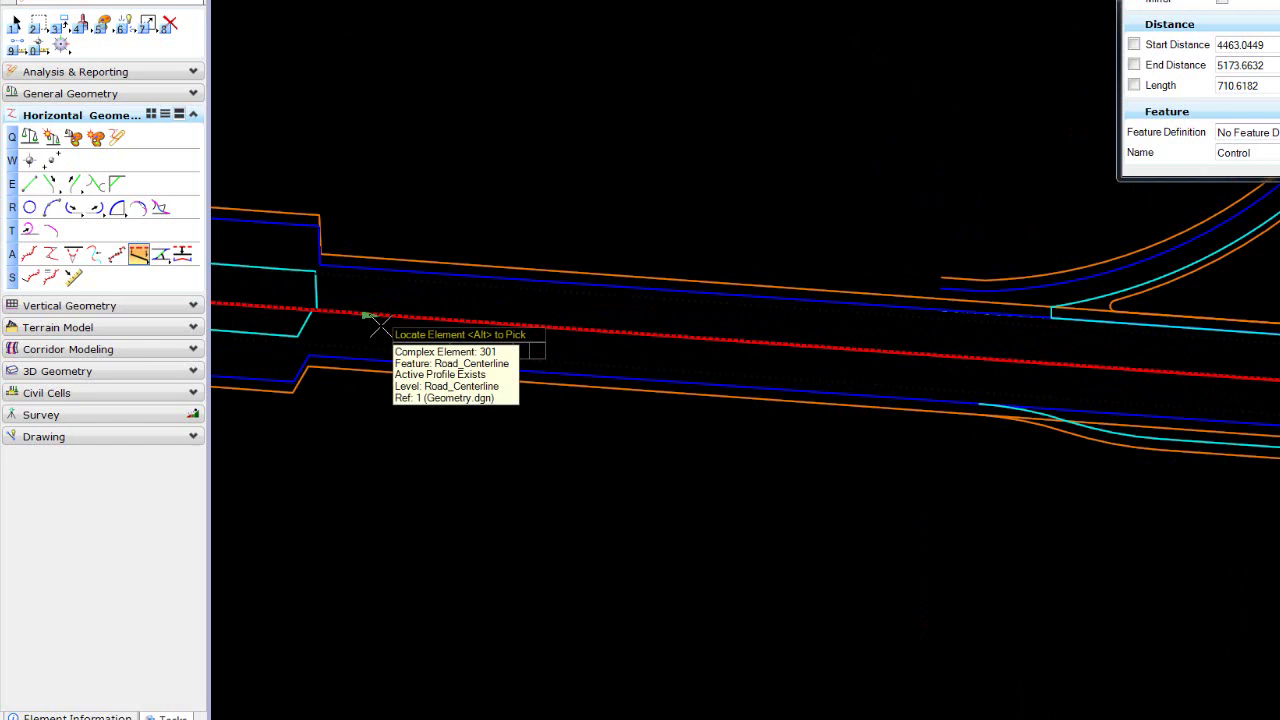
left_click(371, 318)
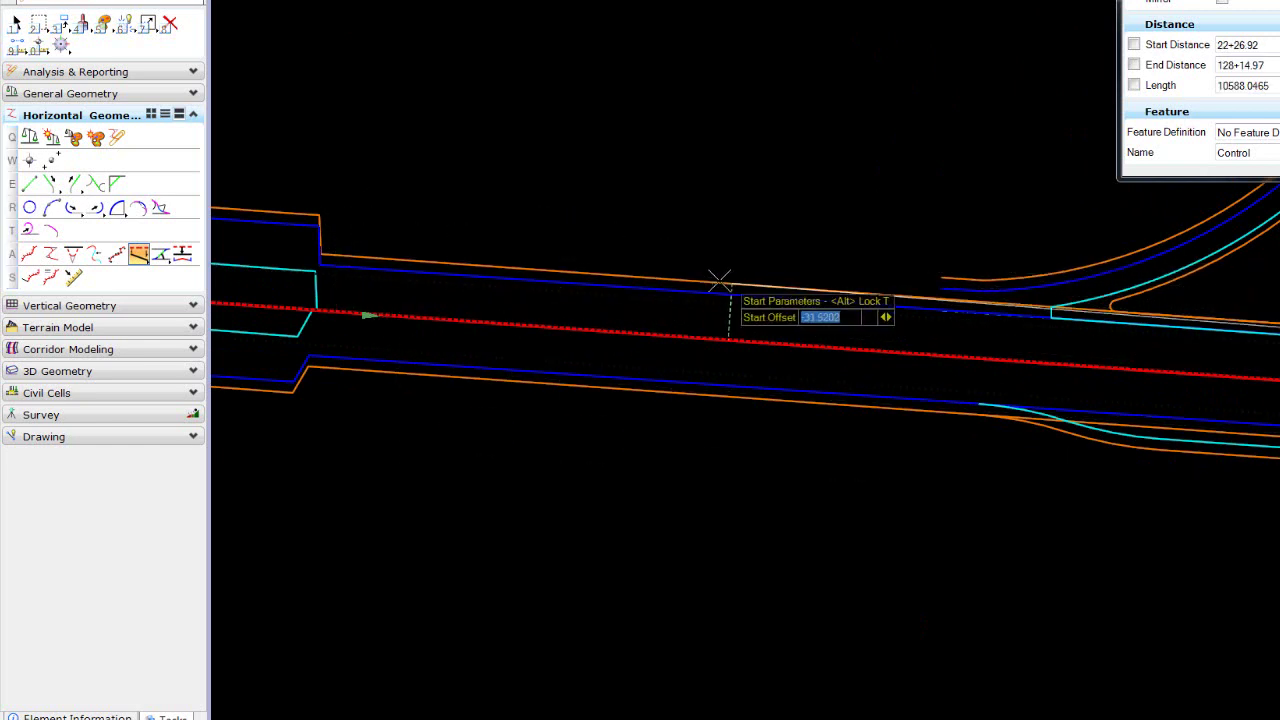
middle_click_drag(398, 224, 572, 274)
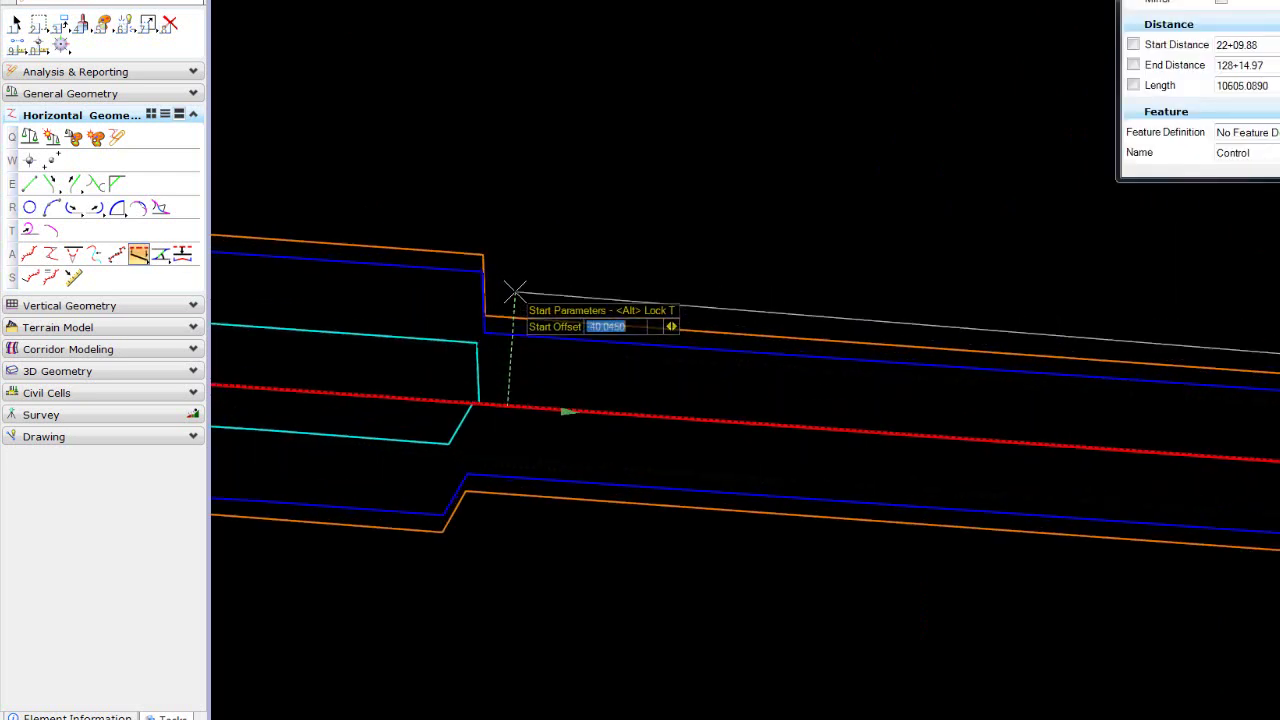
scroll(514, 290, "up", 2)
type("4")
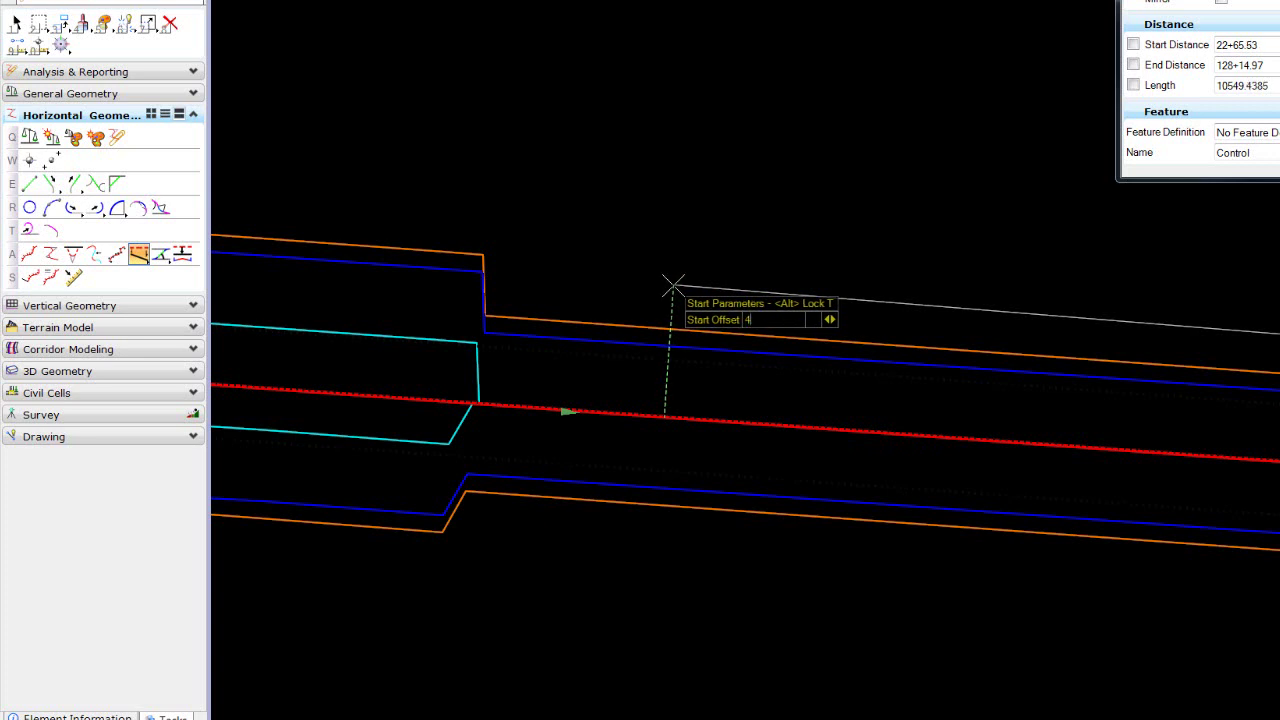
key("BackSpace")
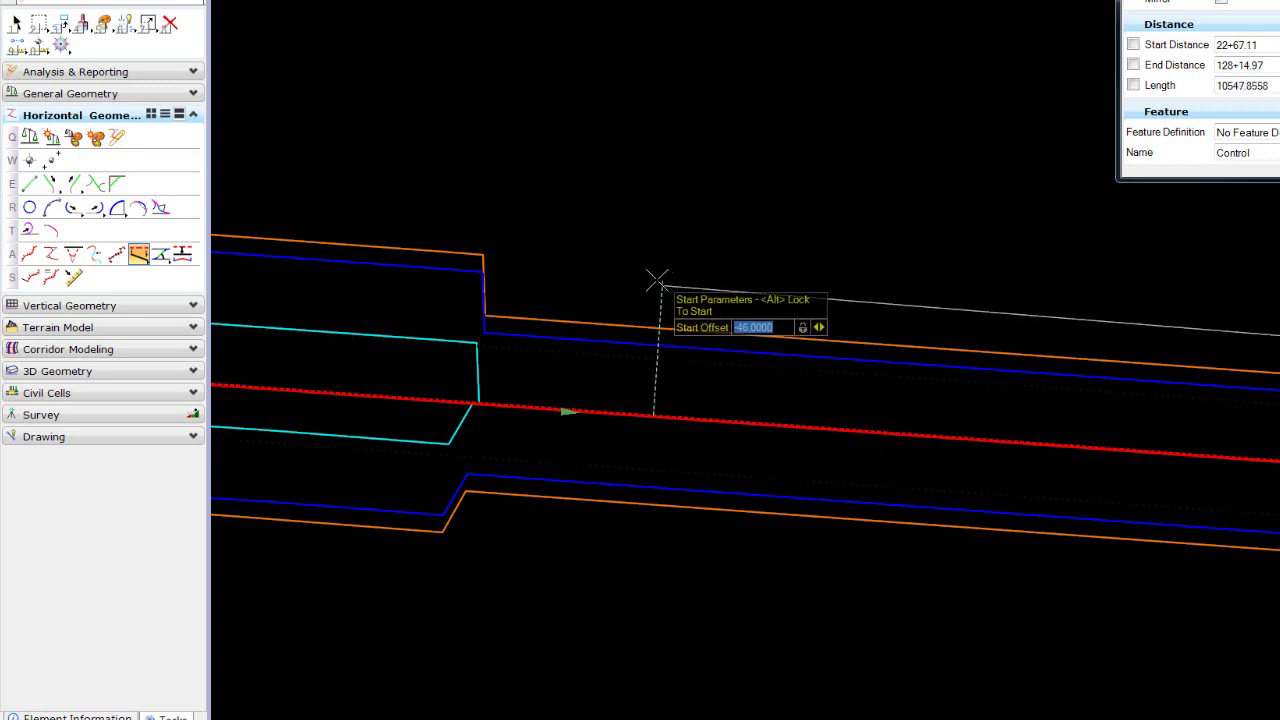
Accept the -46 taper start and place its end at a -48 offset before the turning lane
left_click(582, 272)
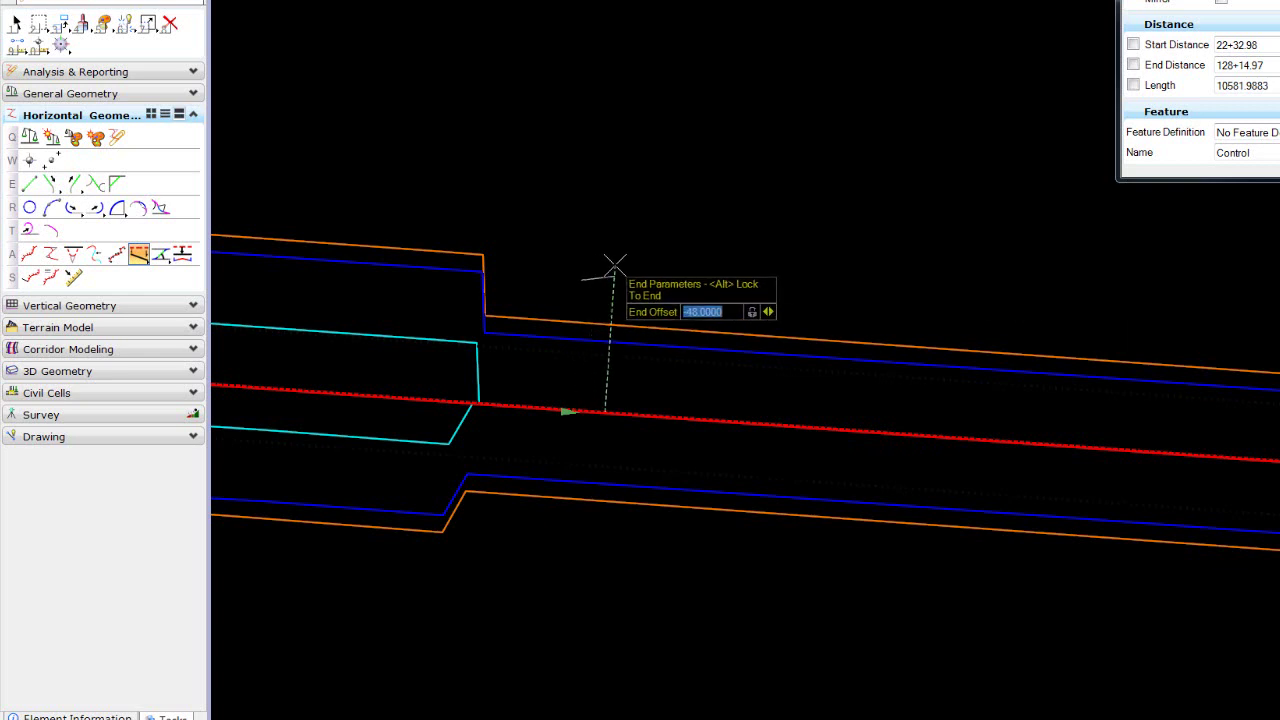
scroll(797, 340, "down", 3)
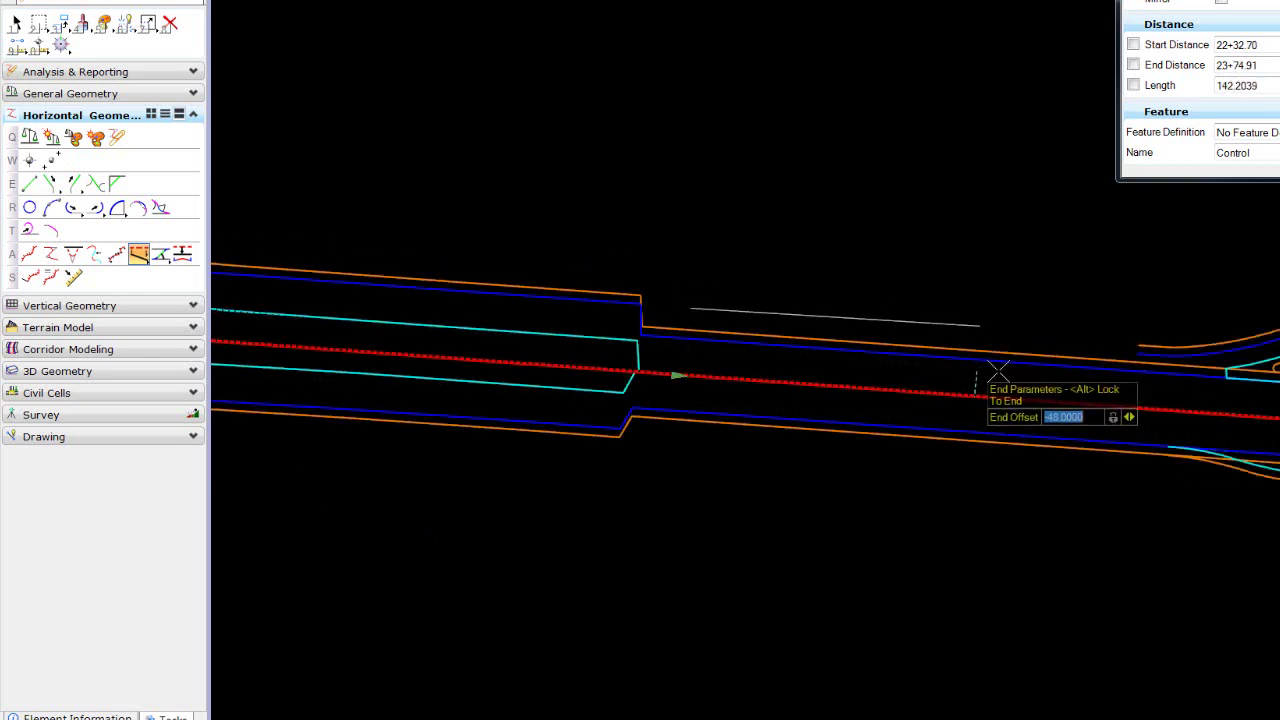
middle_click_drag(1065, 372, 745, 370)
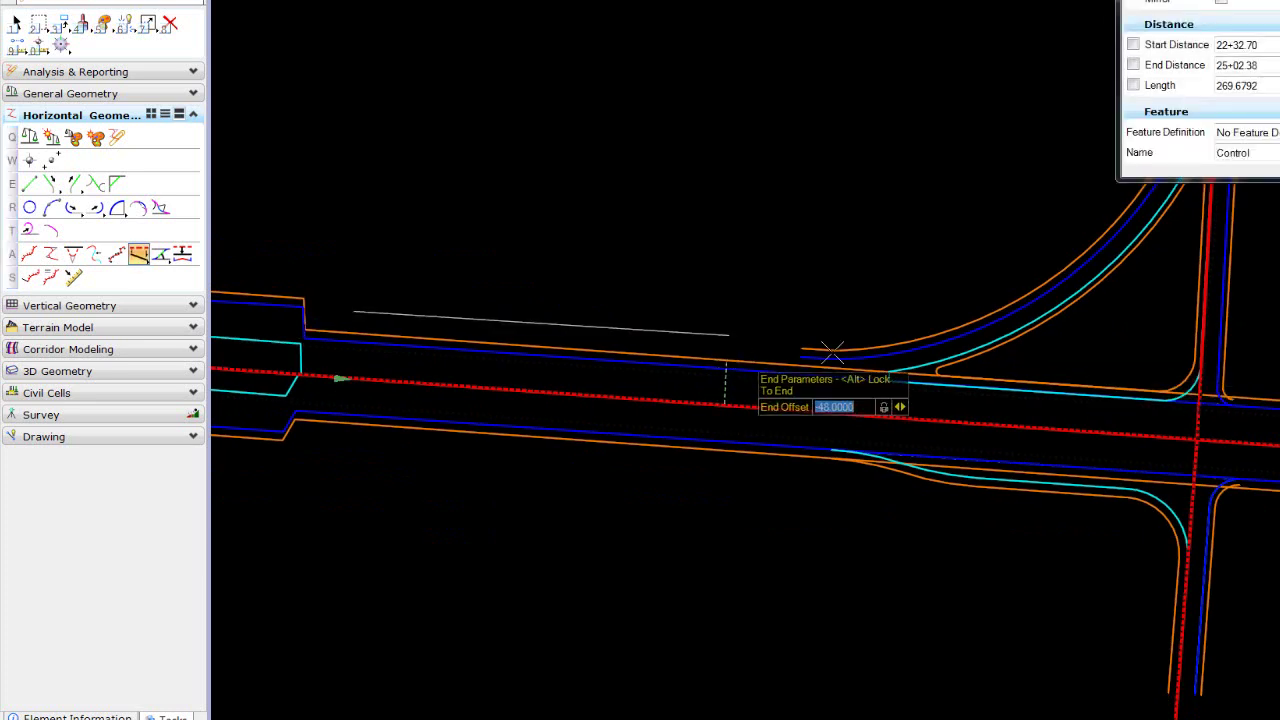
scroll(794, 364, "up", 2)
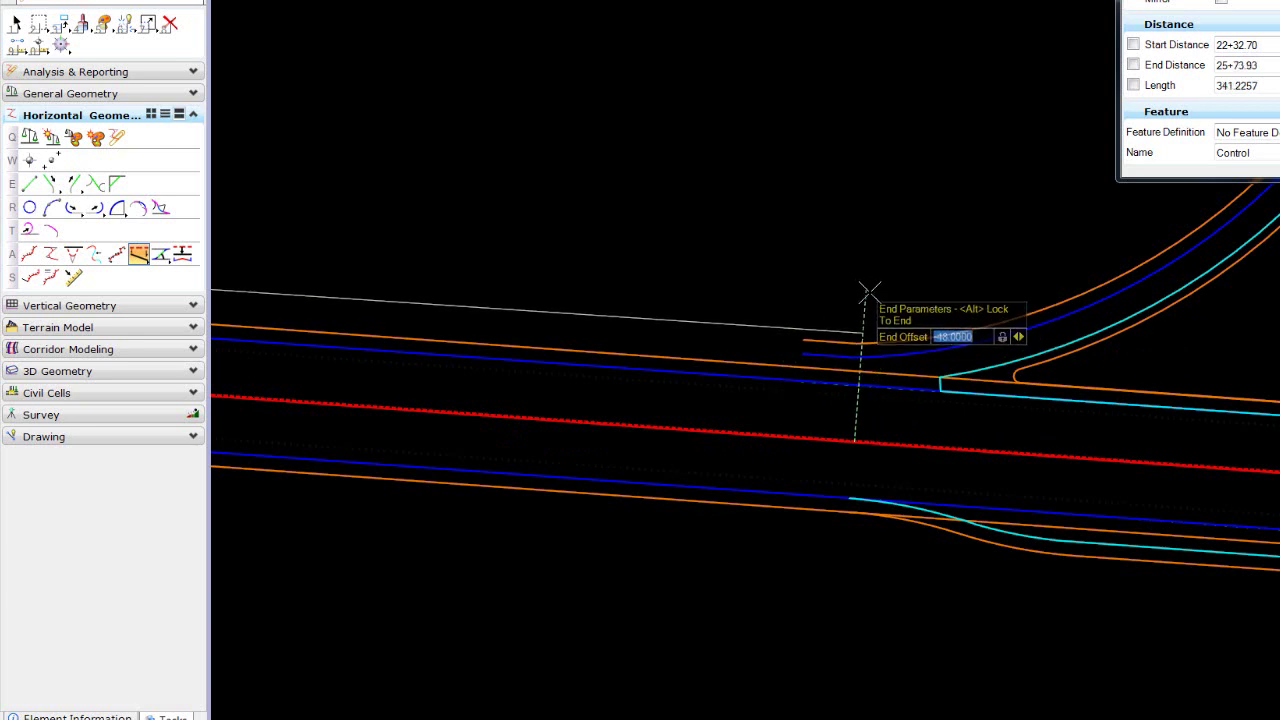
scroll(860, 370, "up", 3)
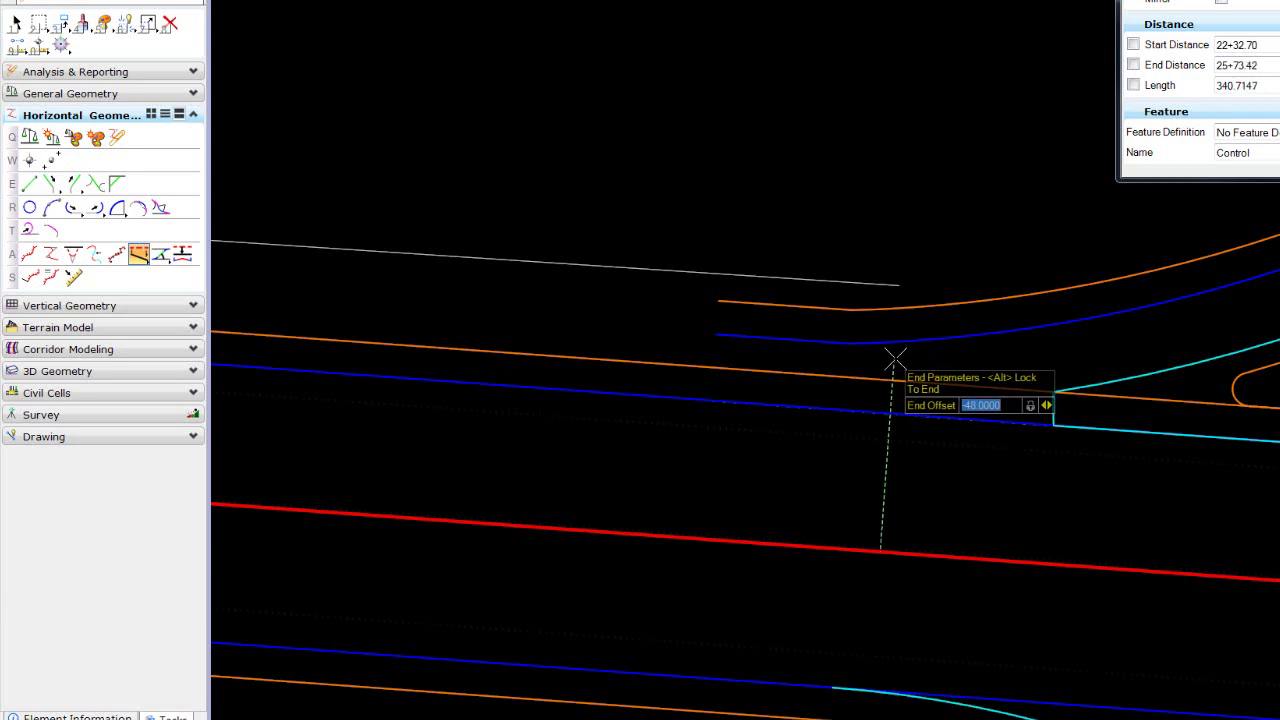
left_click(933, 352)
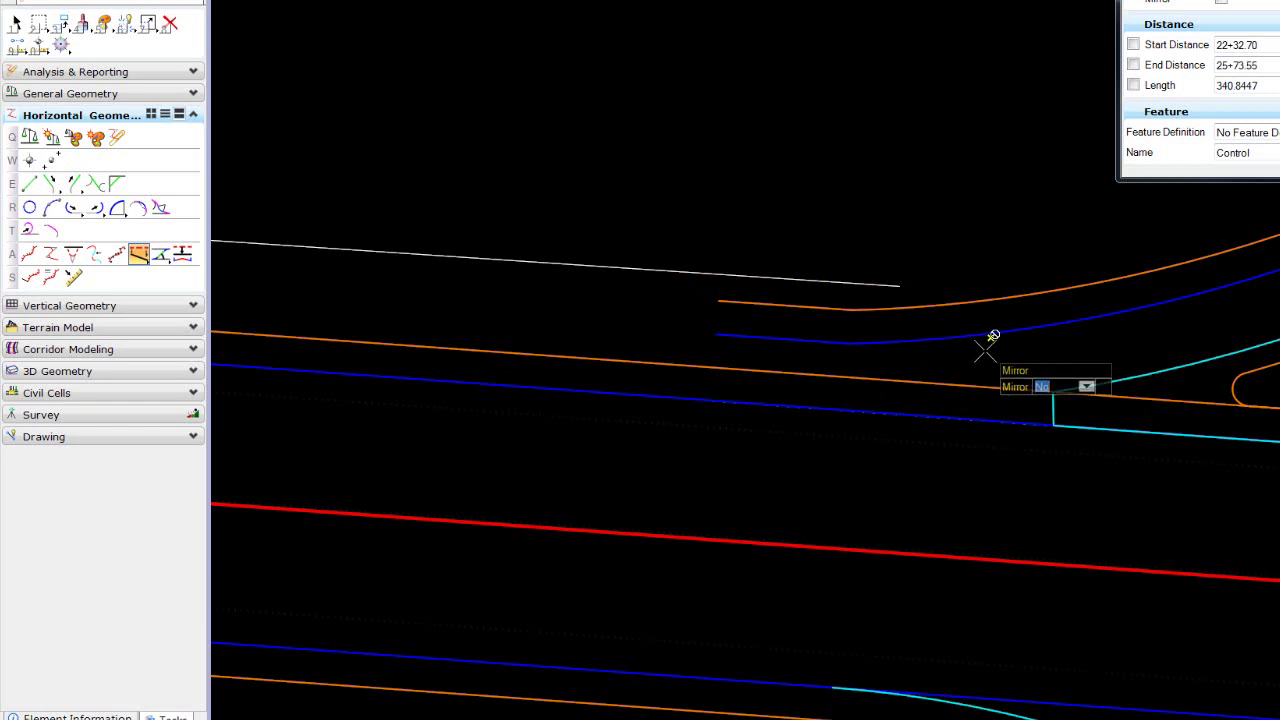
scroll(918, 340, "down", 3)
Finish the first taper unmirrored and start a second centerline taper at its -48 end
left_click(929, 268)
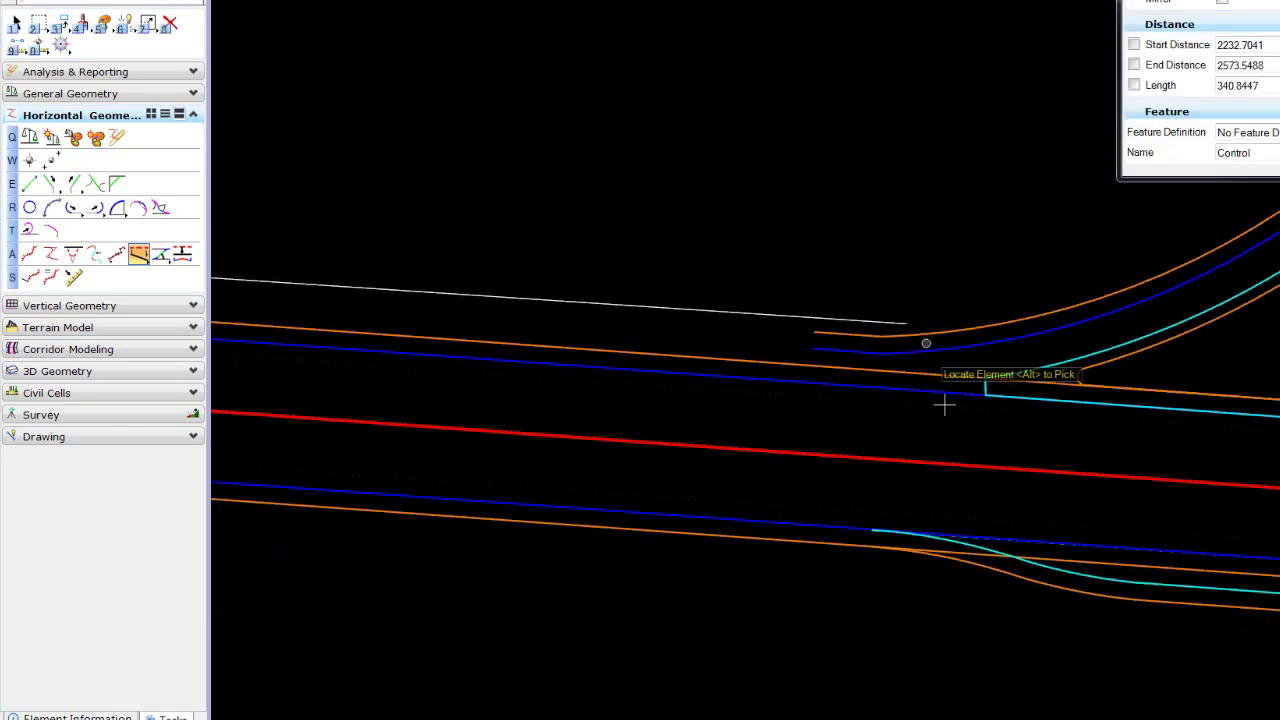
left_click(943, 463)
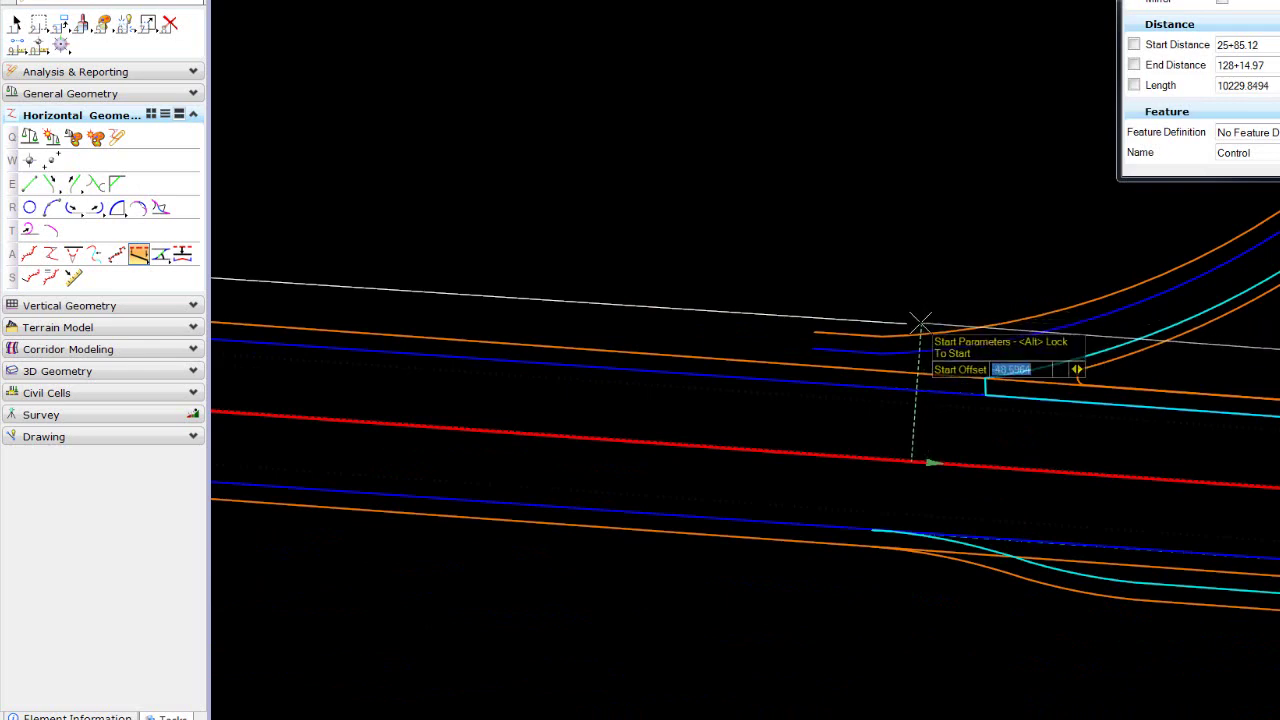
scroll(918, 323, "up", 2)
scroll(916, 325, "up", 1)
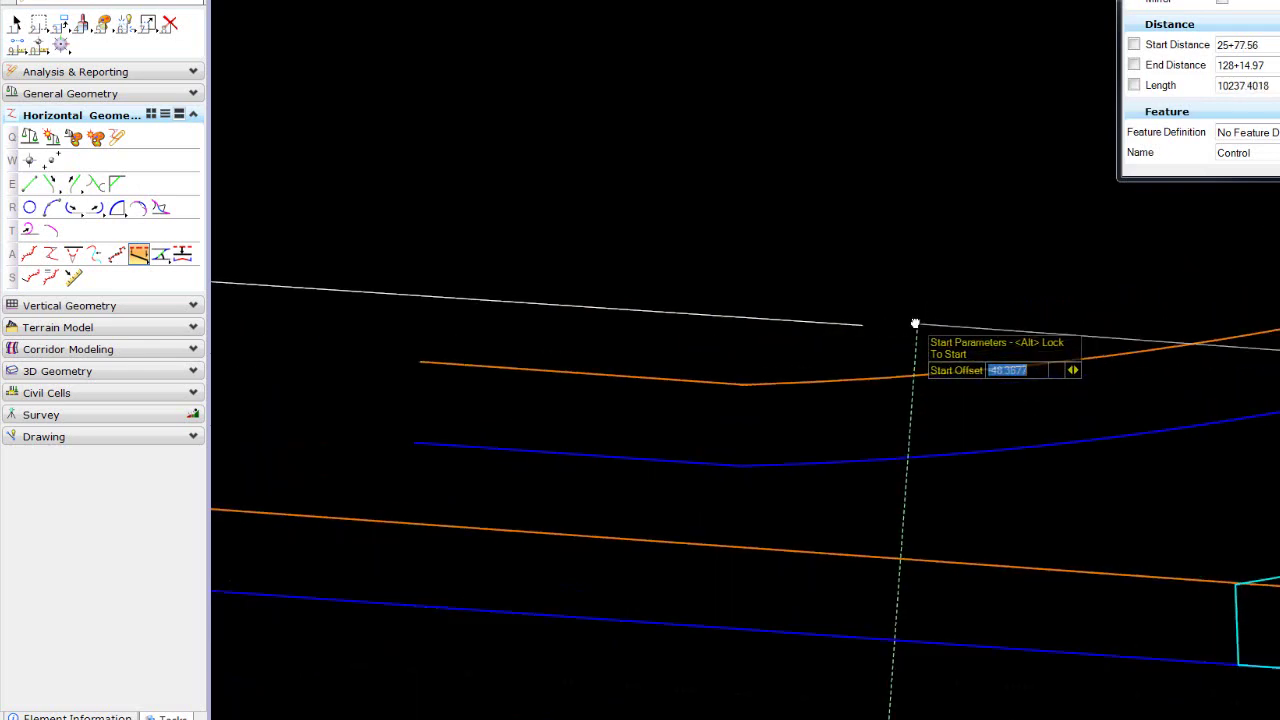
middle_click_drag(915, 323, 723, 254)
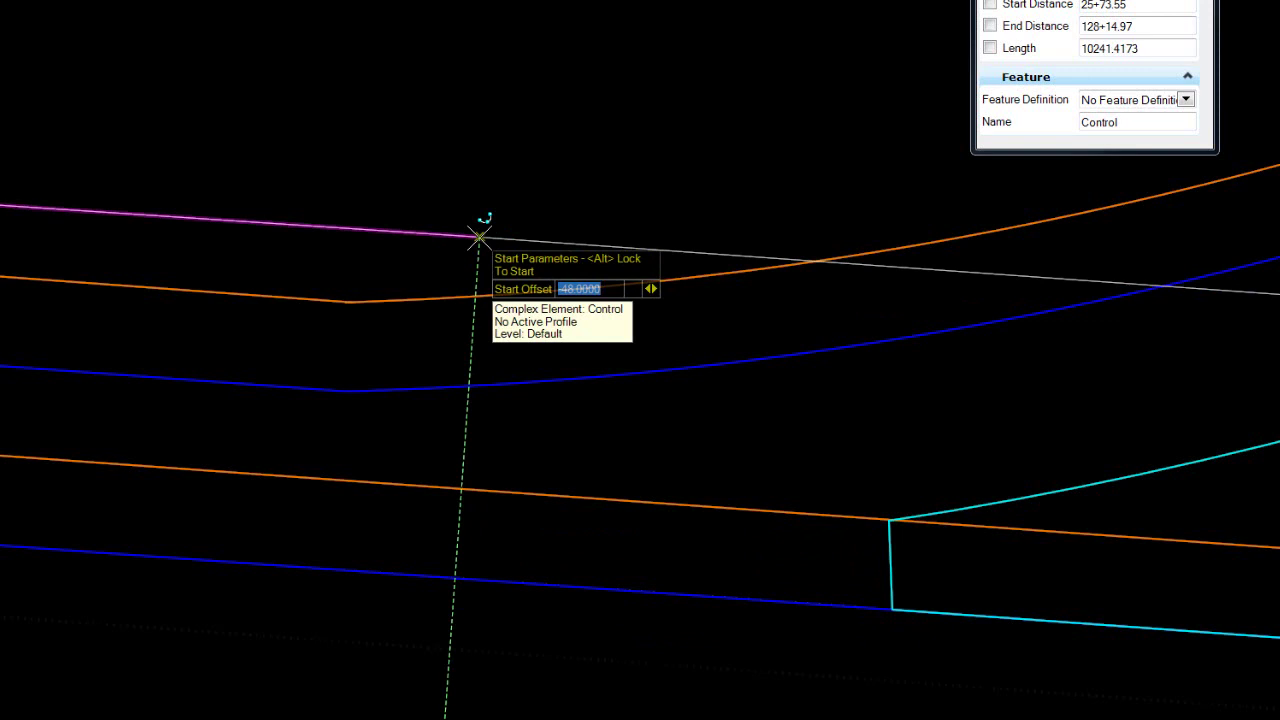
left_click(479, 237)
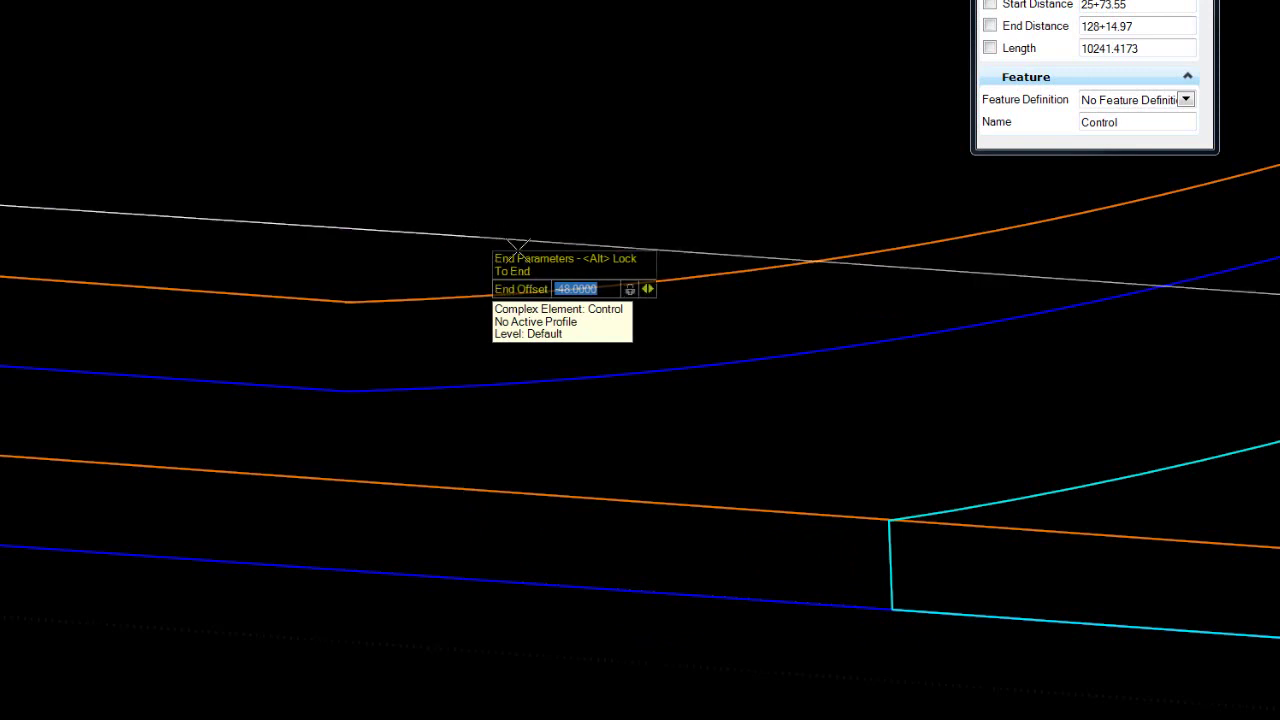
Place the second taper's end at a -36 offset near the curb return
scroll(590, 340, "down", 2)
scroll(438, 350, "down", 2)
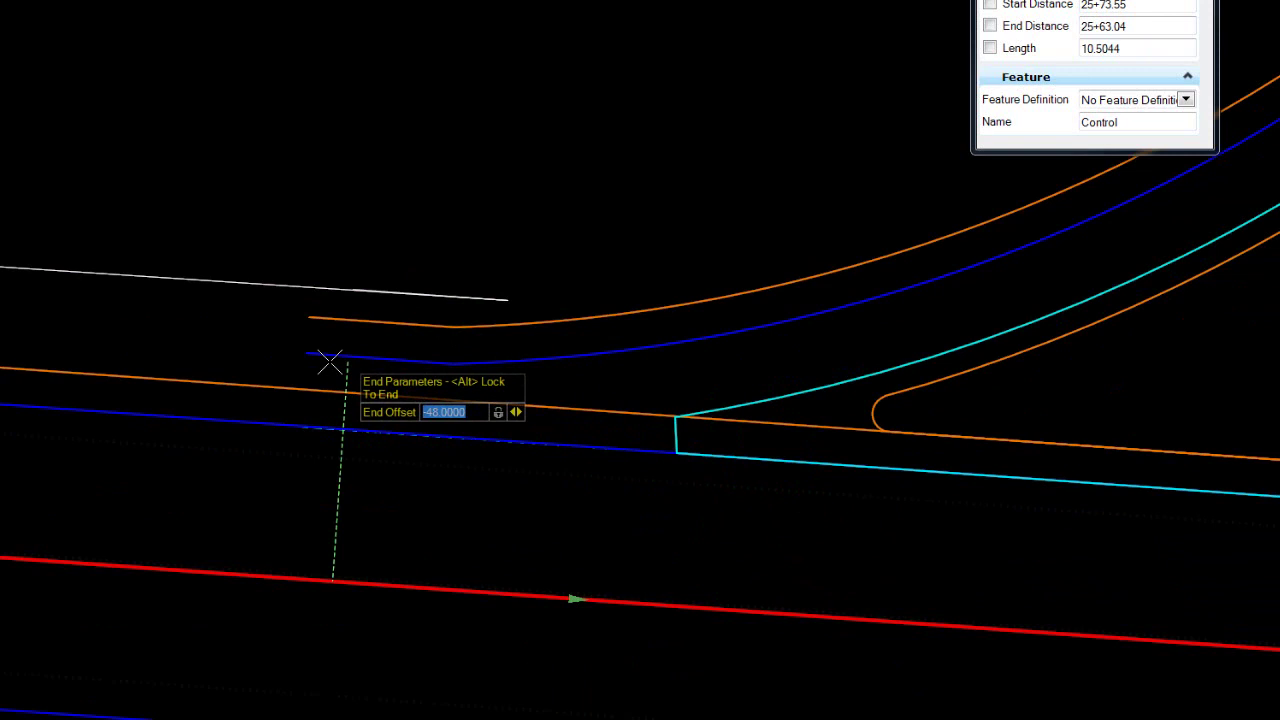
scroll(320, 370, "down", 2)
scroll(350, 400, "down", 1)
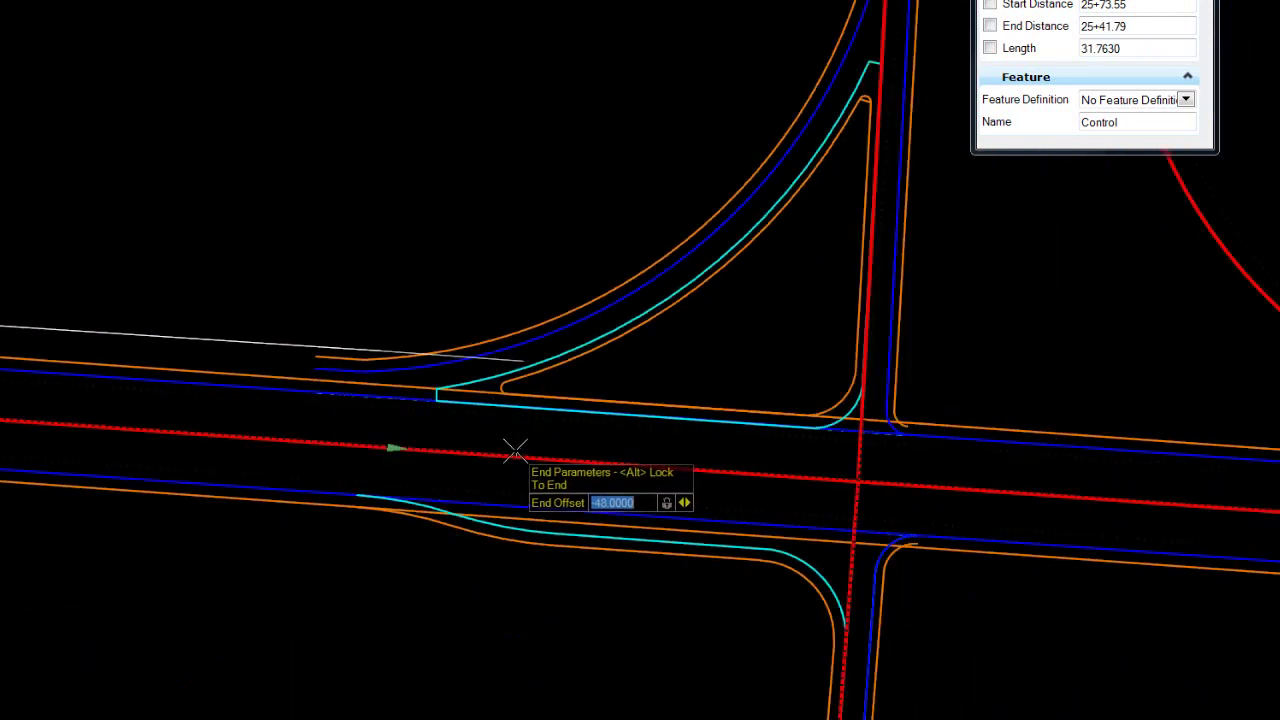
scroll(514, 446, "down", 2)
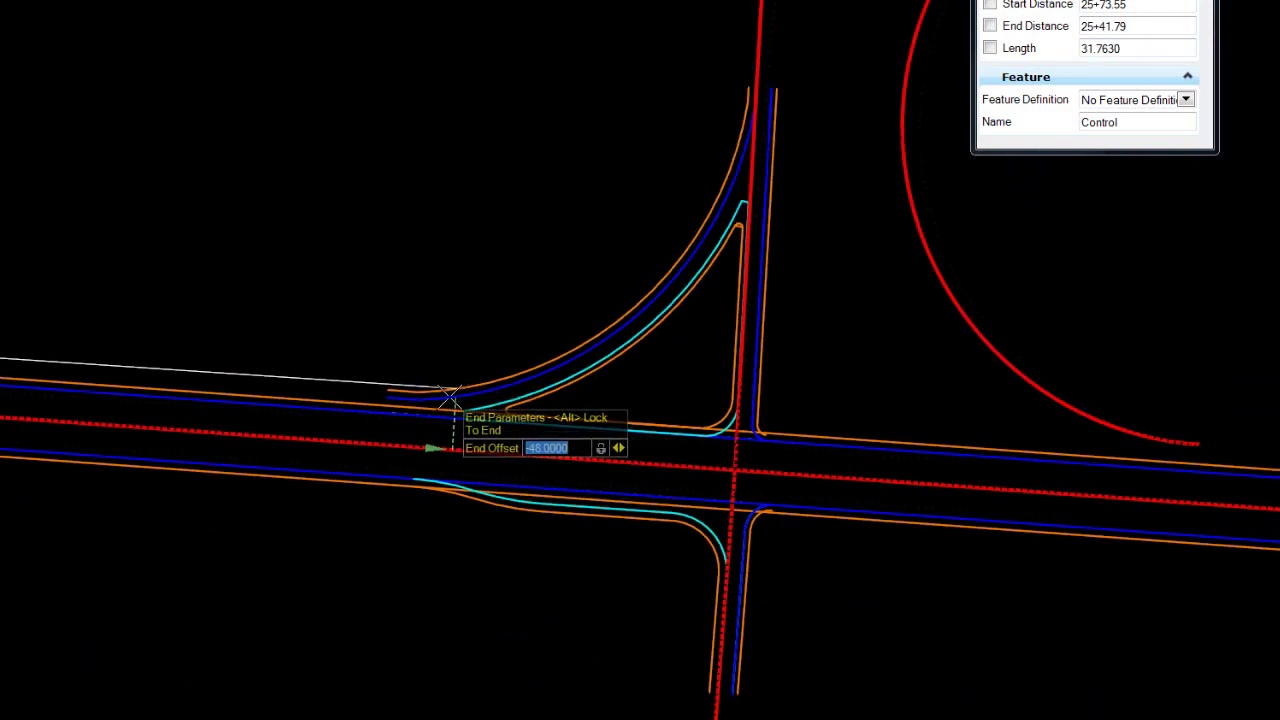
scroll(455, 392, "up", 2)
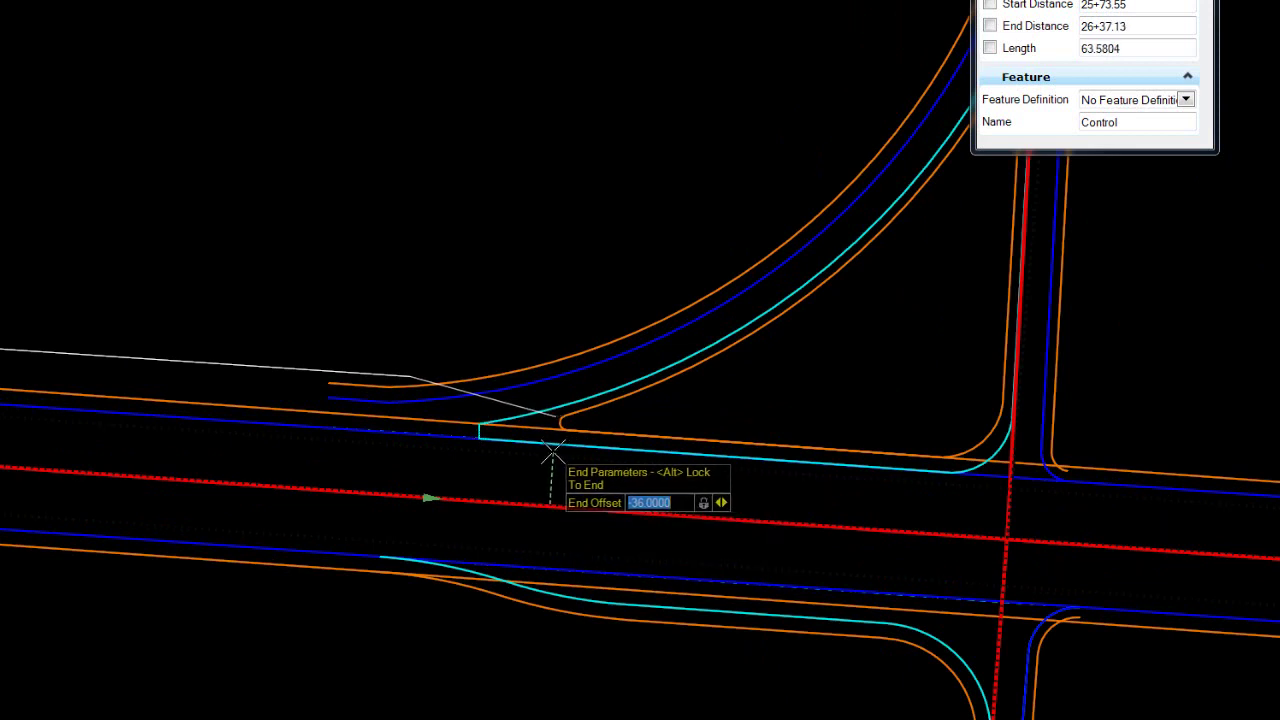
left_click(560, 452)
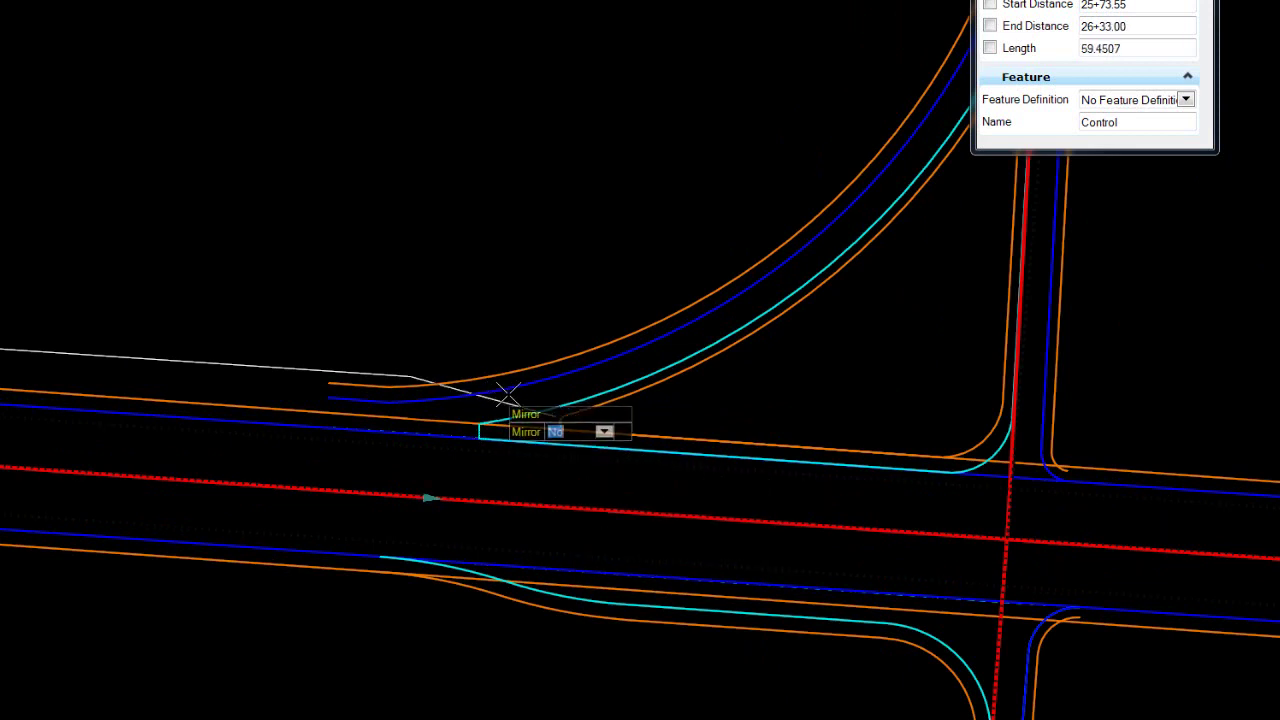
Complete the second taper unmirrored and start a -36 centerline offset at station 26+33
left_click(565, 473)
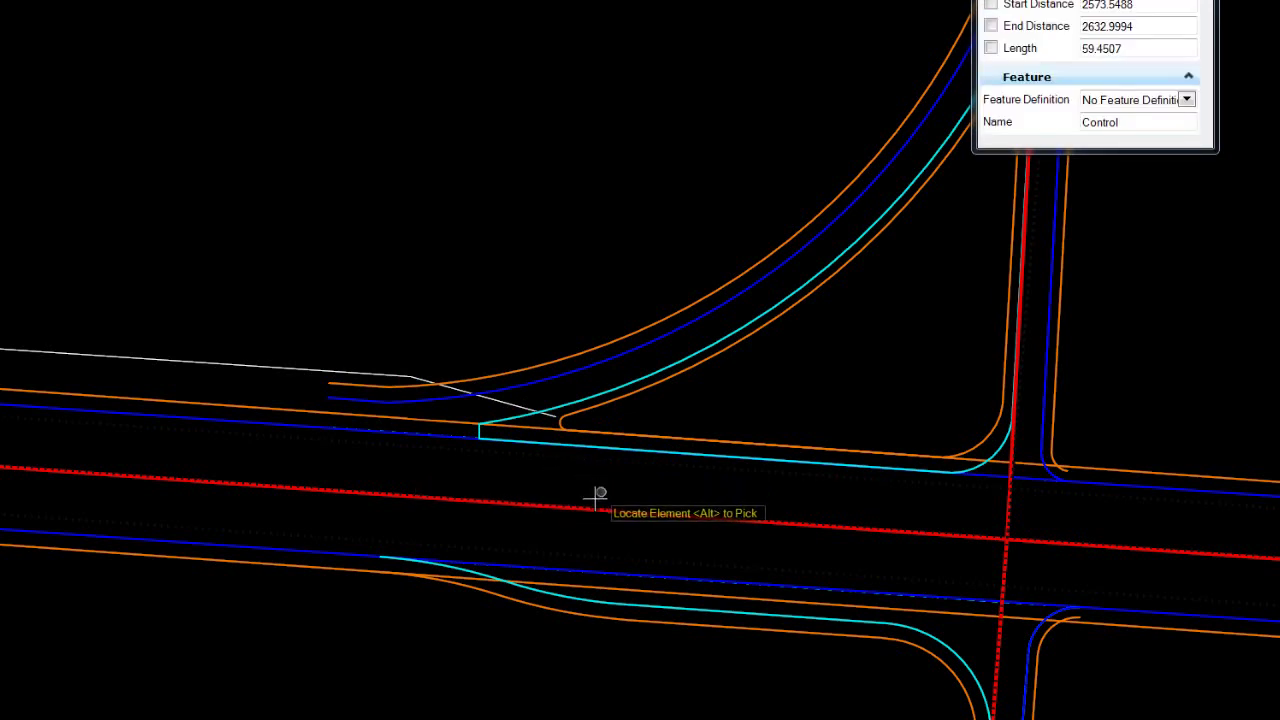
left_click(588, 505)
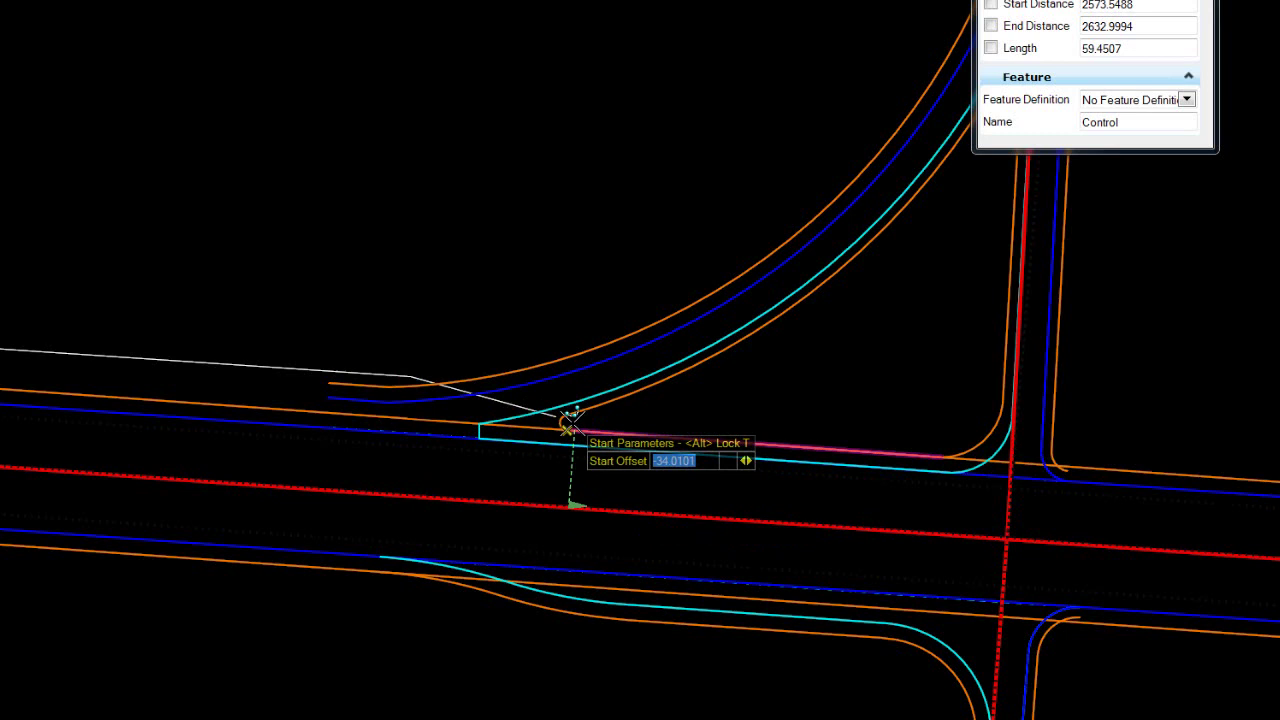
scroll(571, 423, "up", 2)
scroll(563, 417, "up", 2)
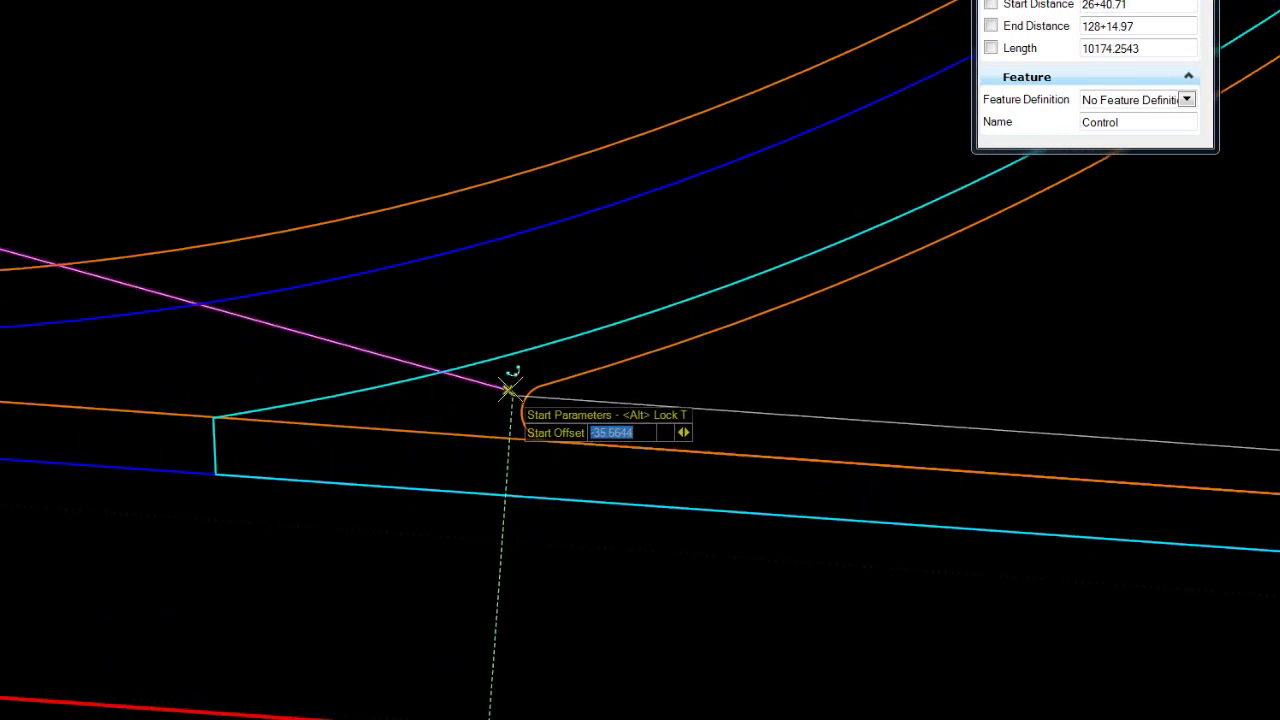
scroll(509, 389, "up", 2)
scroll(509, 389, "up", 1)
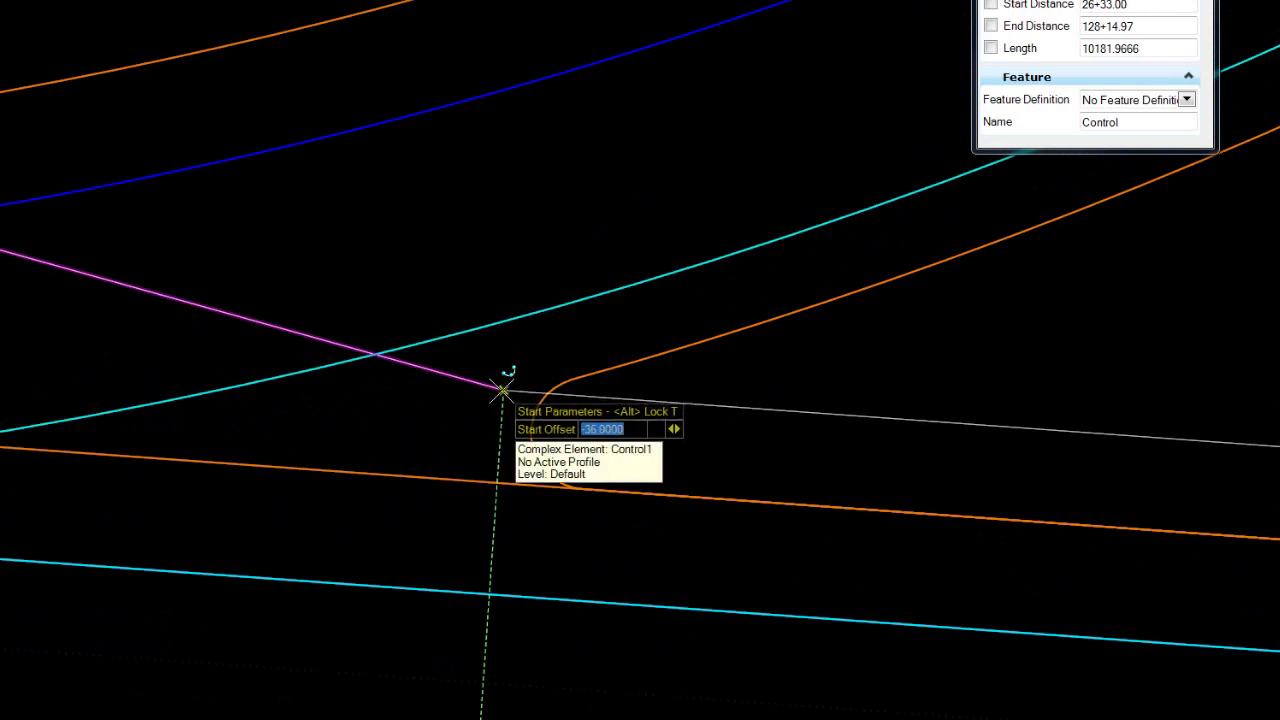
left_click(502, 391)
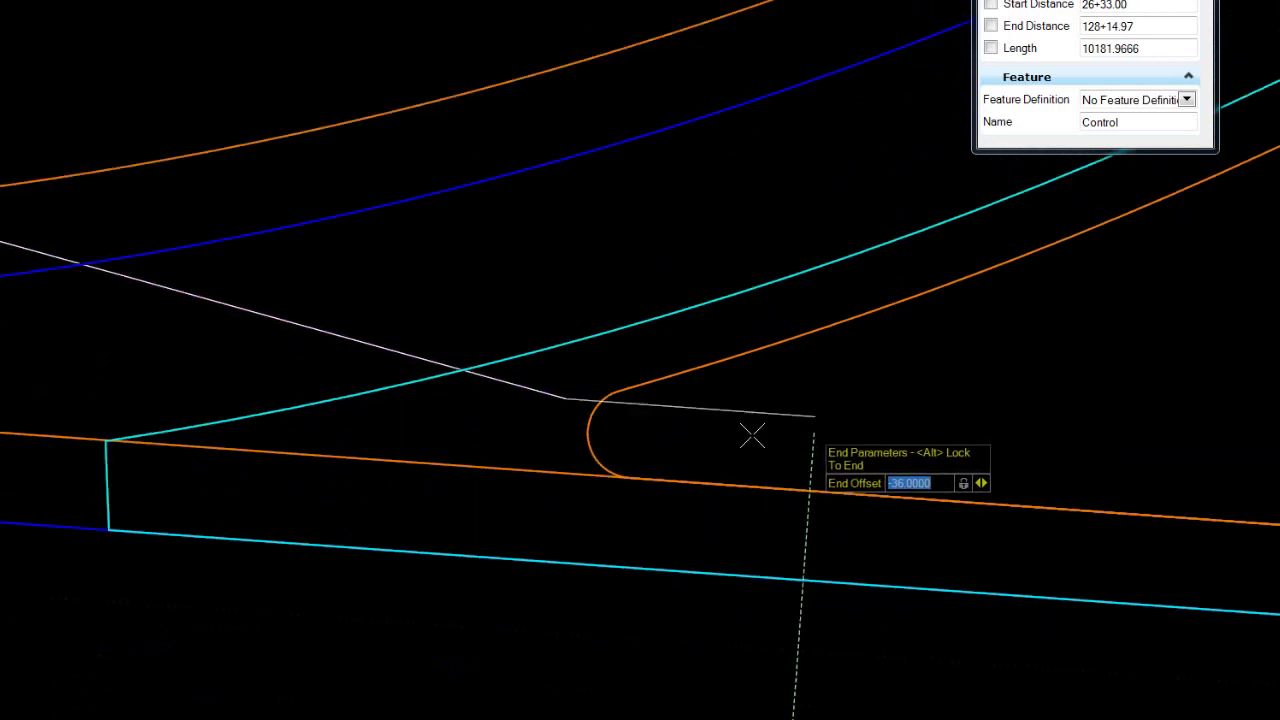
Lock the -36 end offset and end the control line at station 29+21.79
scroll(720, 443, "down", 3)
scroll(627, 461, "down", 2)
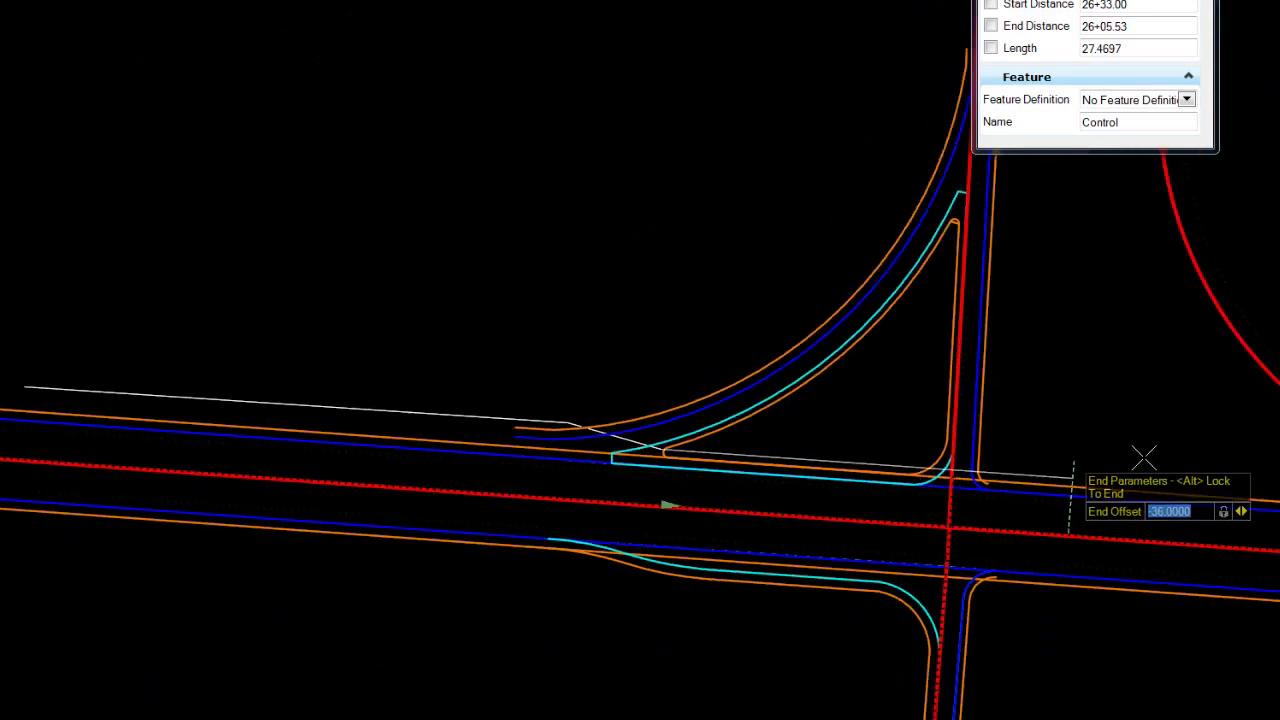
right_click(1114, 457)
middle_click_drag(1114, 457, 551, 352)
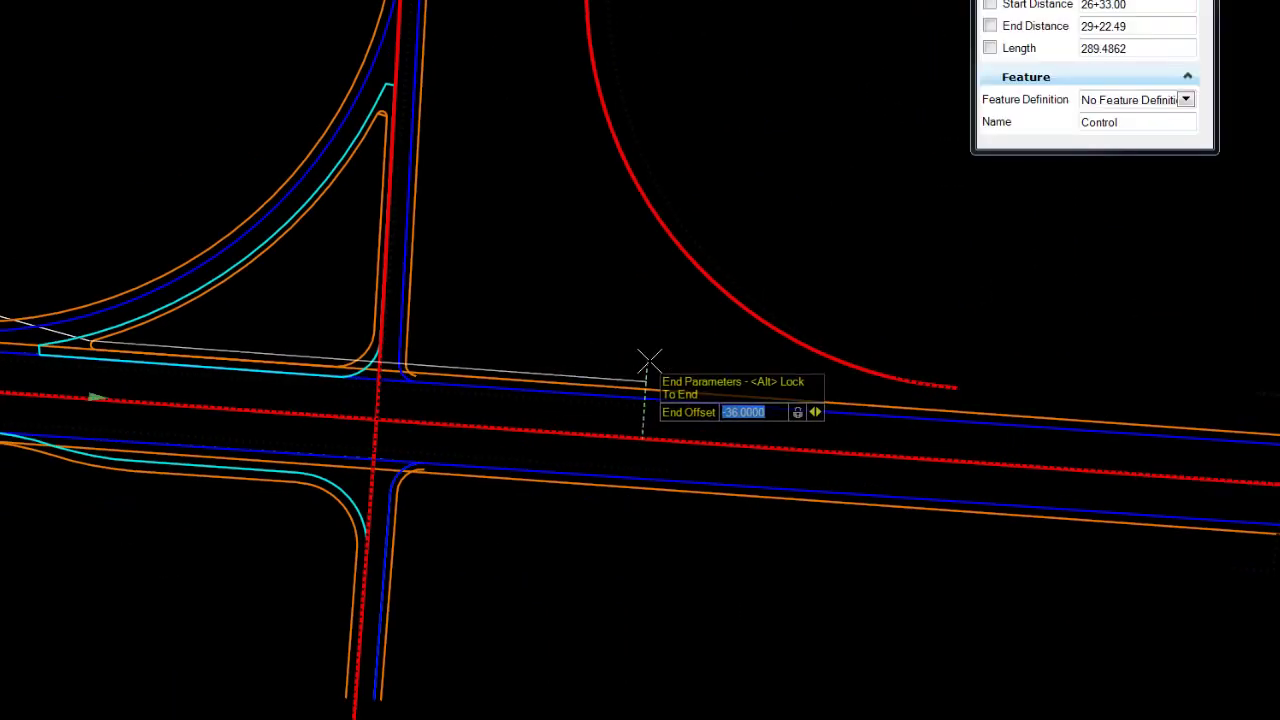
scroll(686, 357, "down", 2)
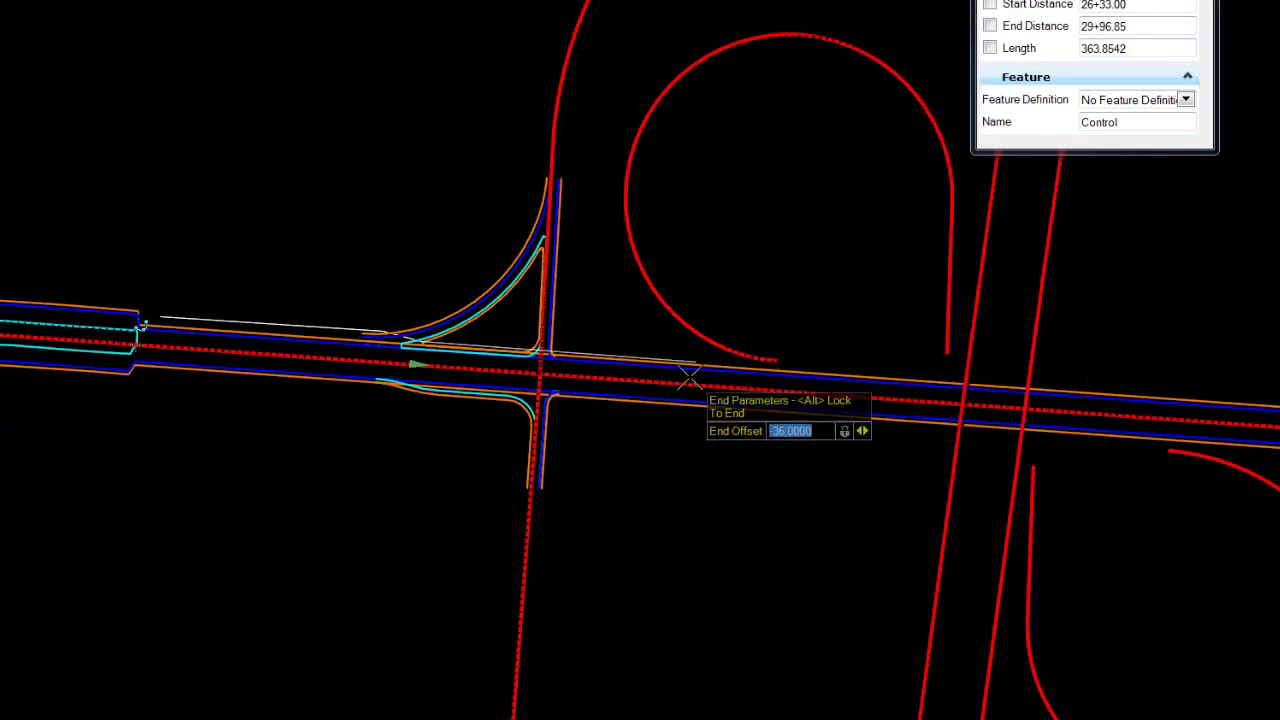
scroll(690, 370, "up", 2)
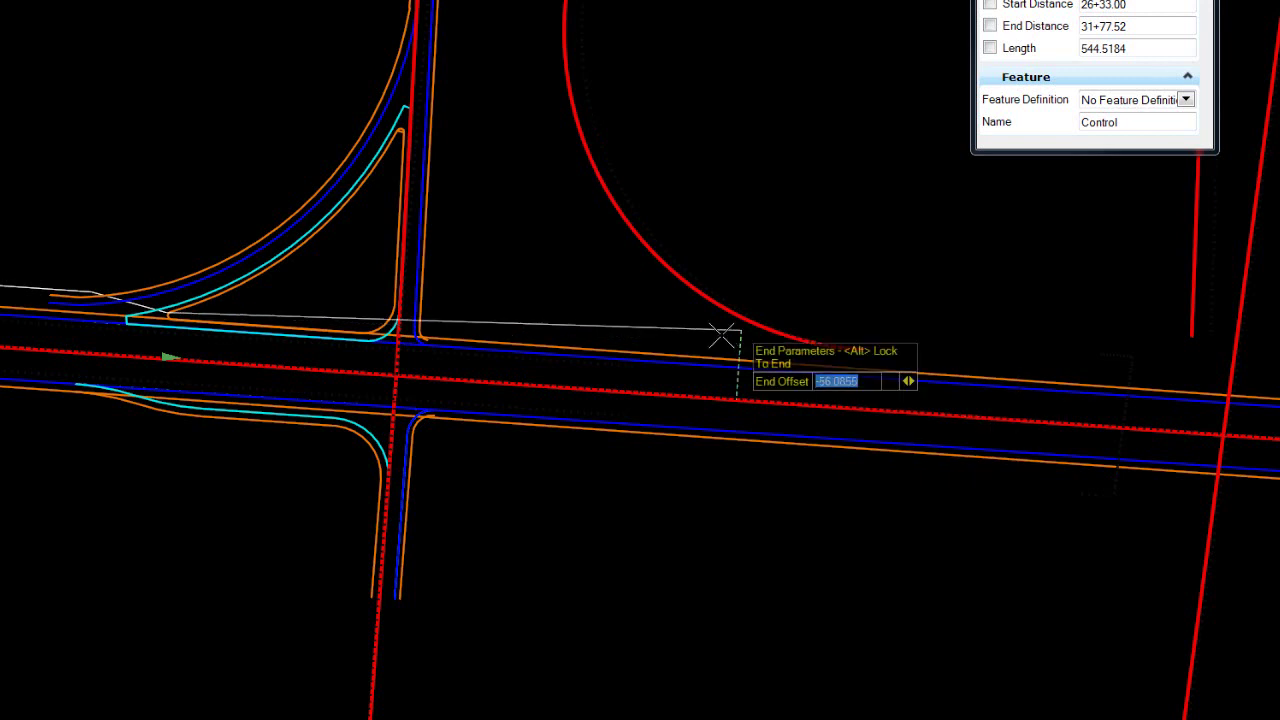
scroll(723, 343, "up", 2)
middle_click_drag(731, 343, 773, 297)
type("-36")
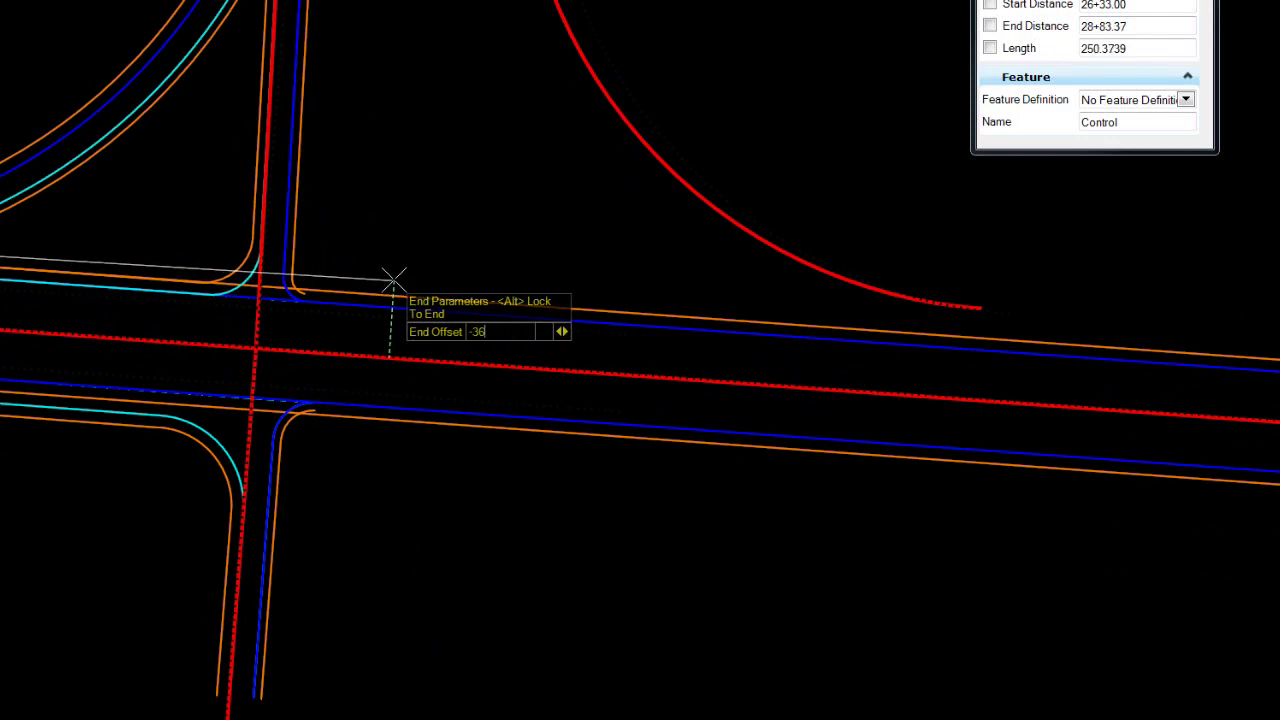
key("Return")
scroll(471, 271, "down", 1)
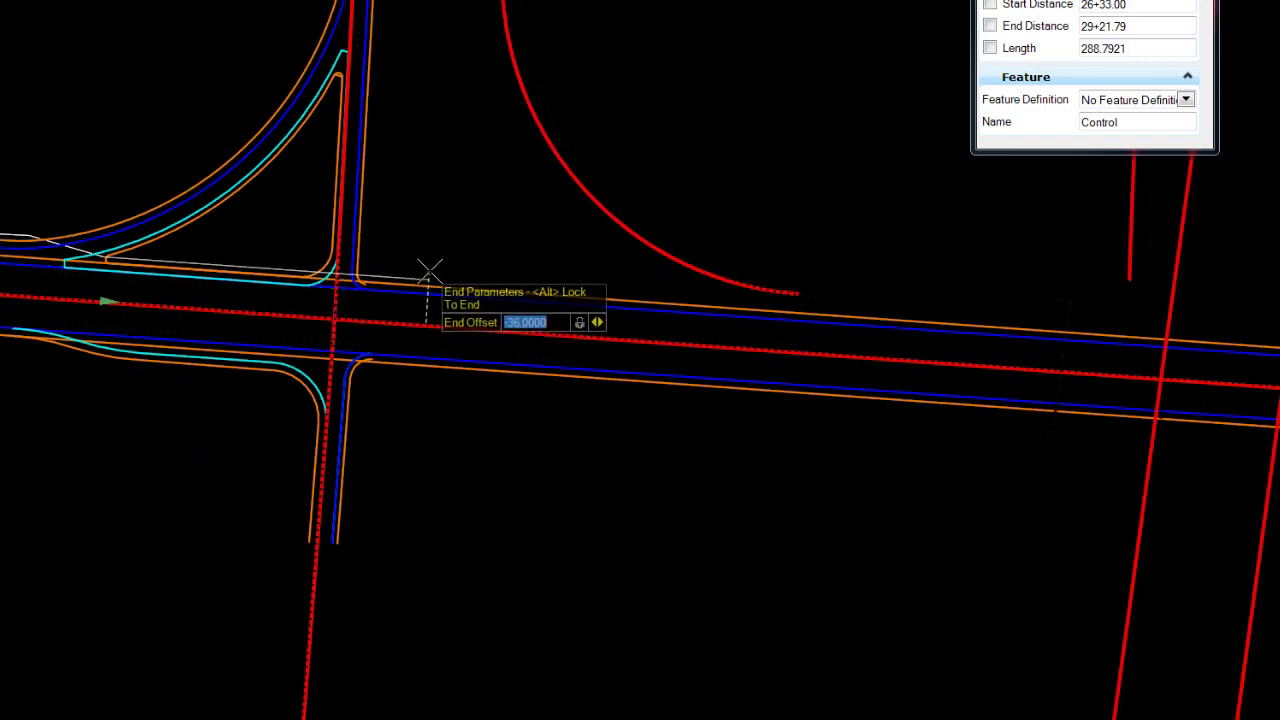
left_click(444, 229)
Start a second Road_Centerline offset line at station 28+88.88 with a -36 offset
left_click(444, 229)
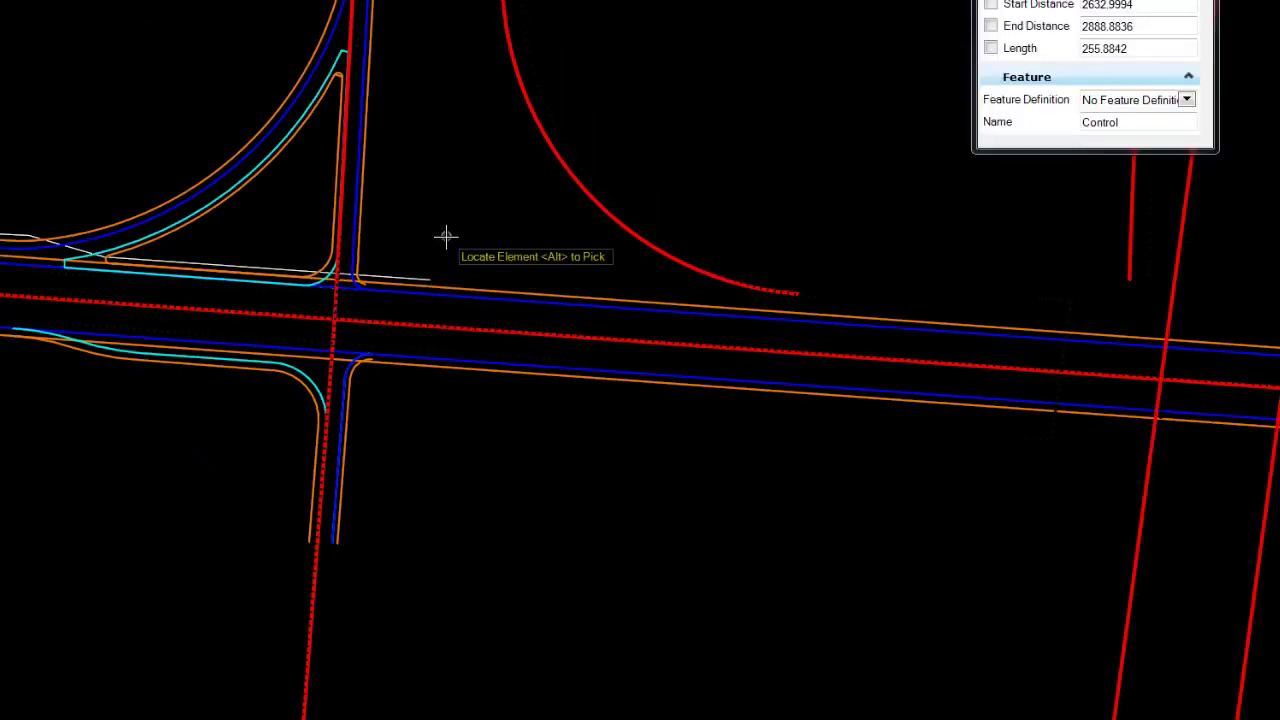
left_click(455, 328)
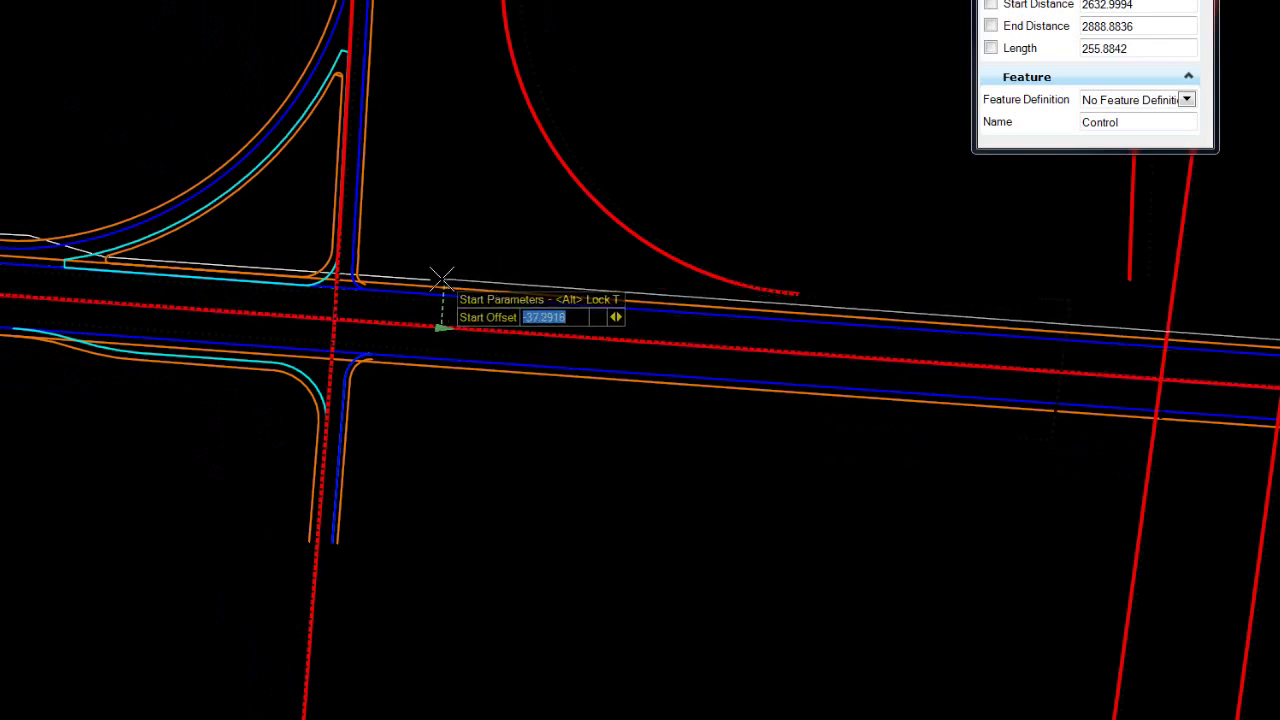
scroll(435, 278, "up", 1)
scroll(432, 278, "up", 2)
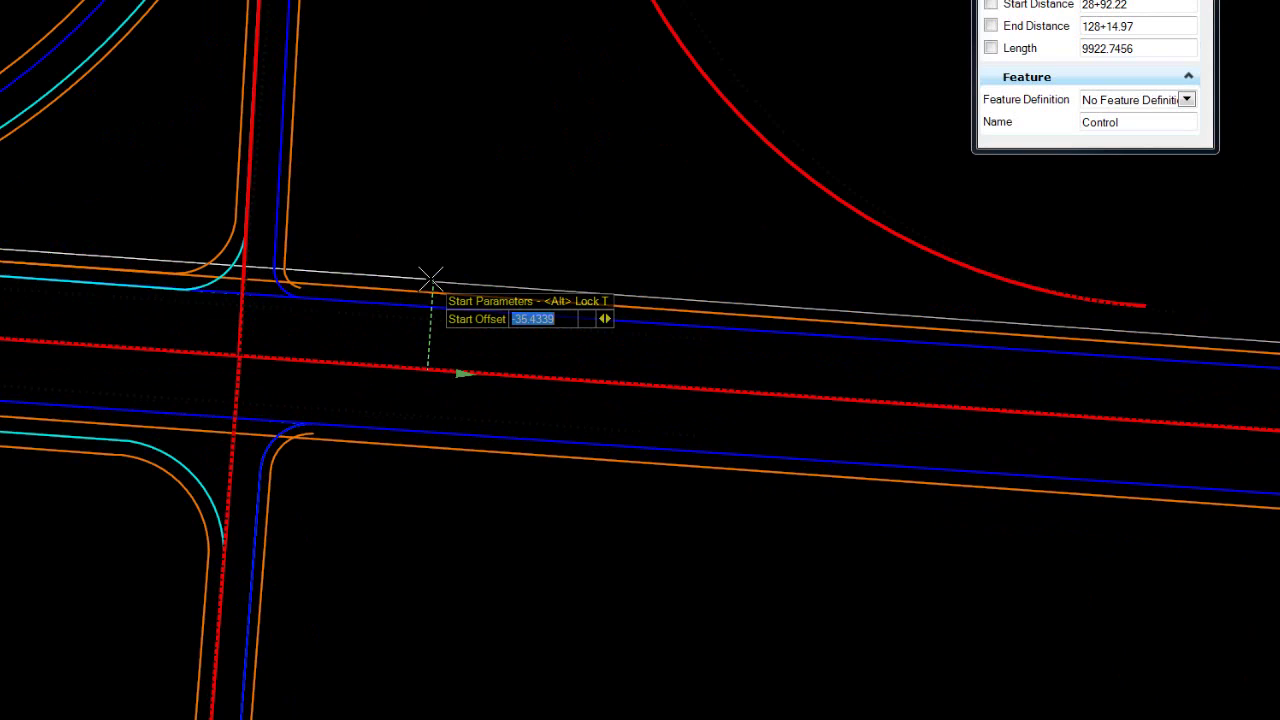
scroll(428, 277, "up", 1)
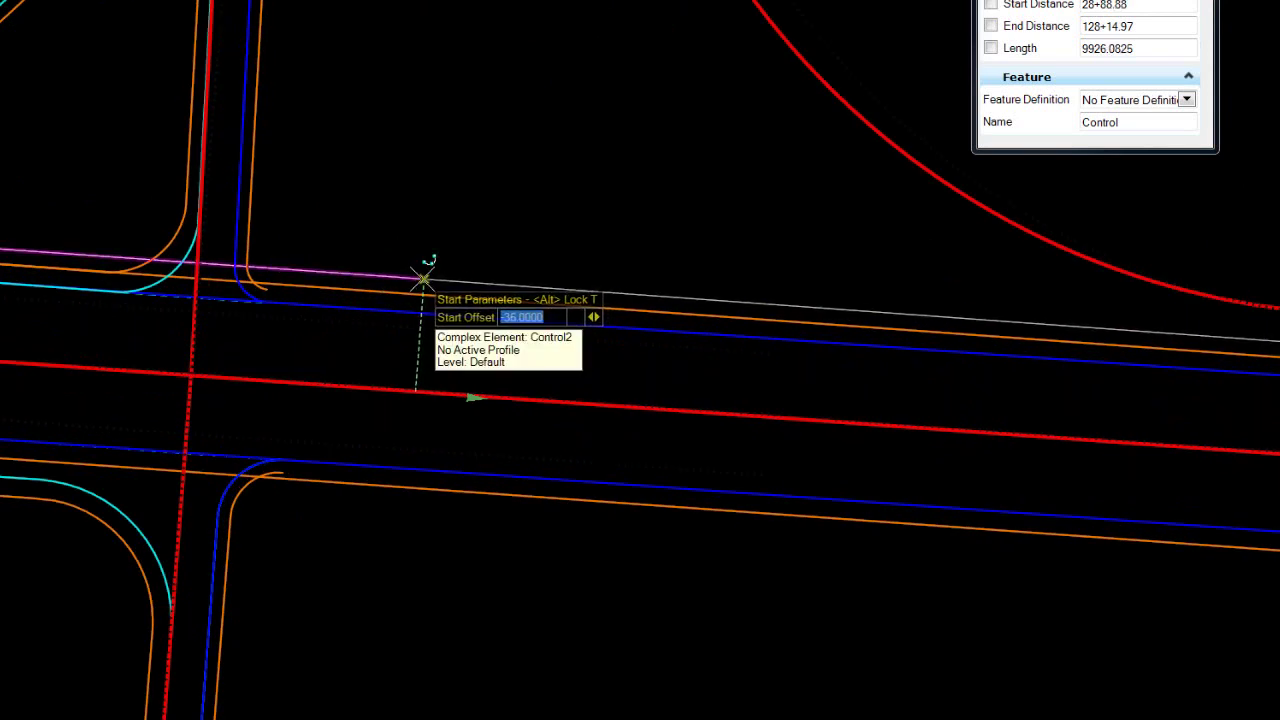
left_click(424, 278)
scroll(543, 343, "down", 1)
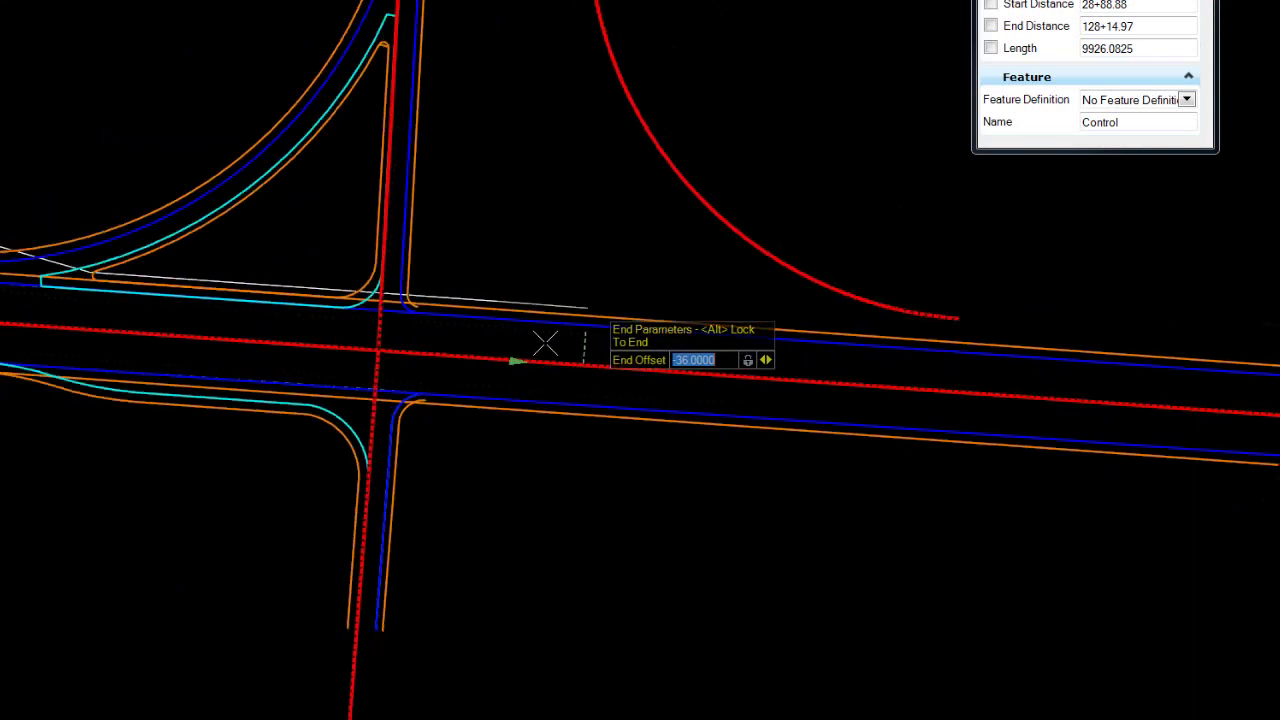
scroll(543, 343, "down", 2)
scroll(812, 327, "up", 1)
scroll(818, 305, "up", 2)
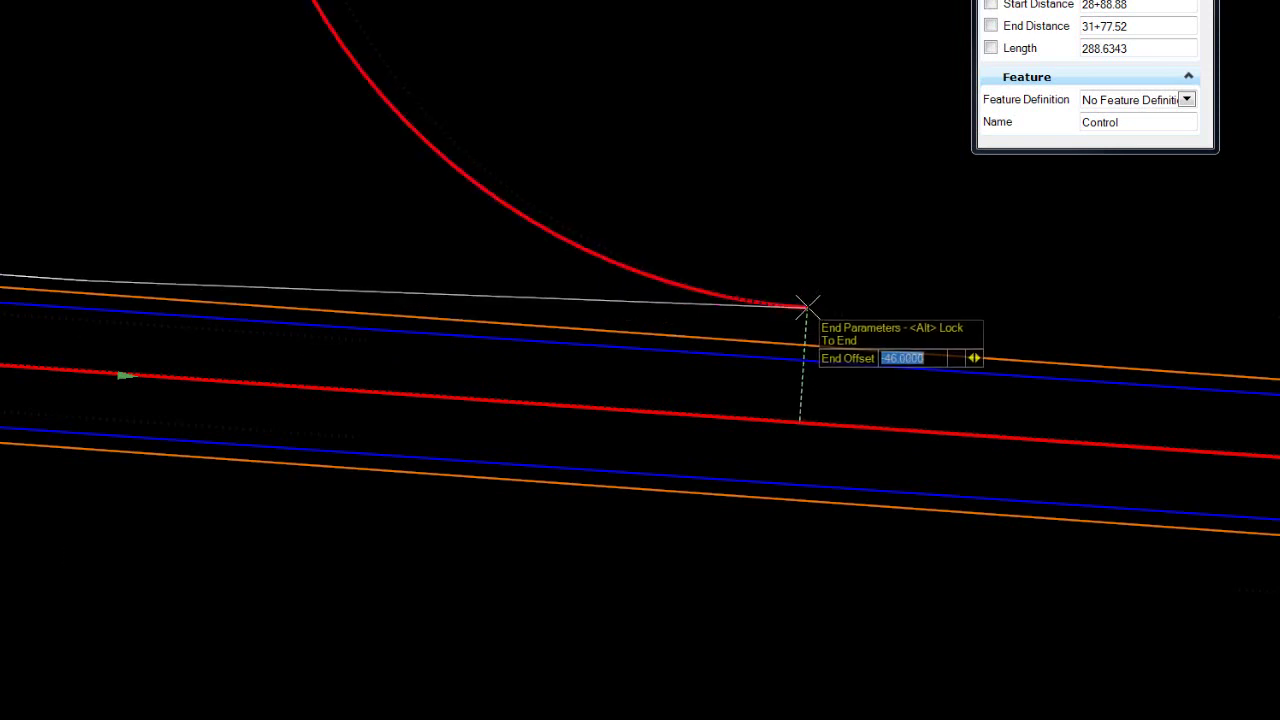
Lock a -34 end offset and stretch the line east toward the far interchange
type("46")
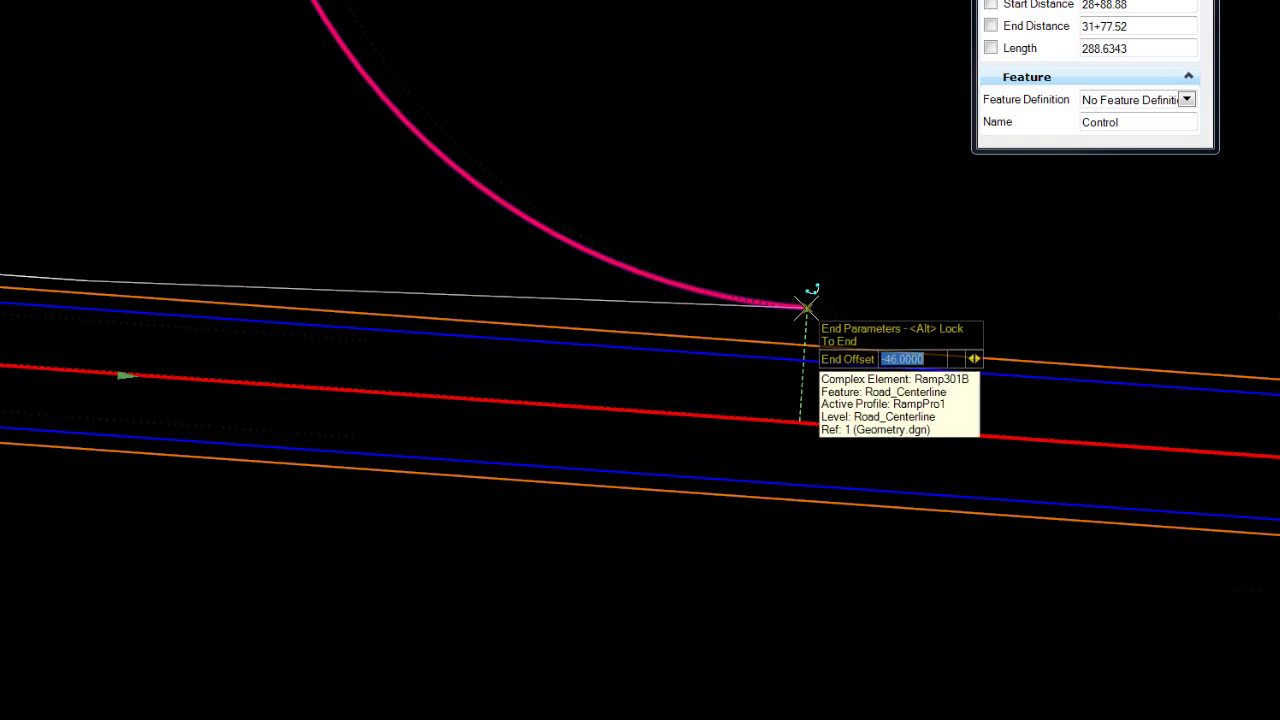
scroll(828, 325, "down", 2)
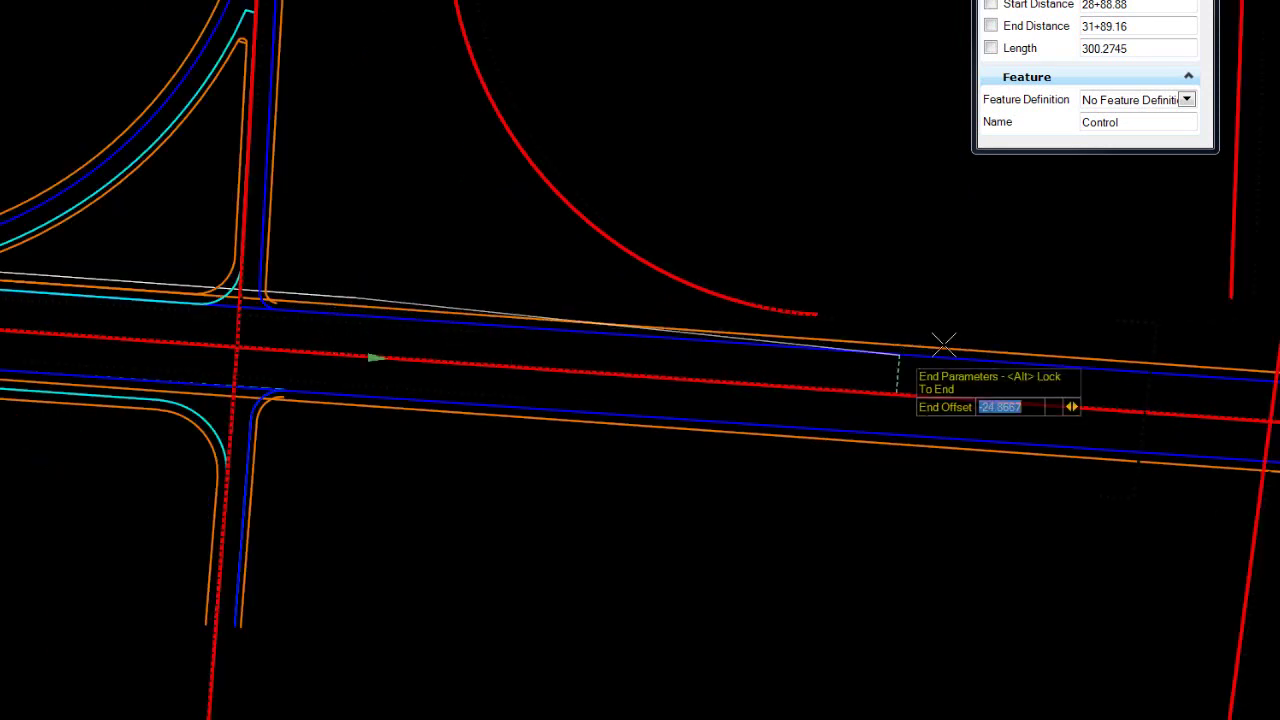
scroll(900, 344, "down", 1)
scroll(890, 340, "down", 1)
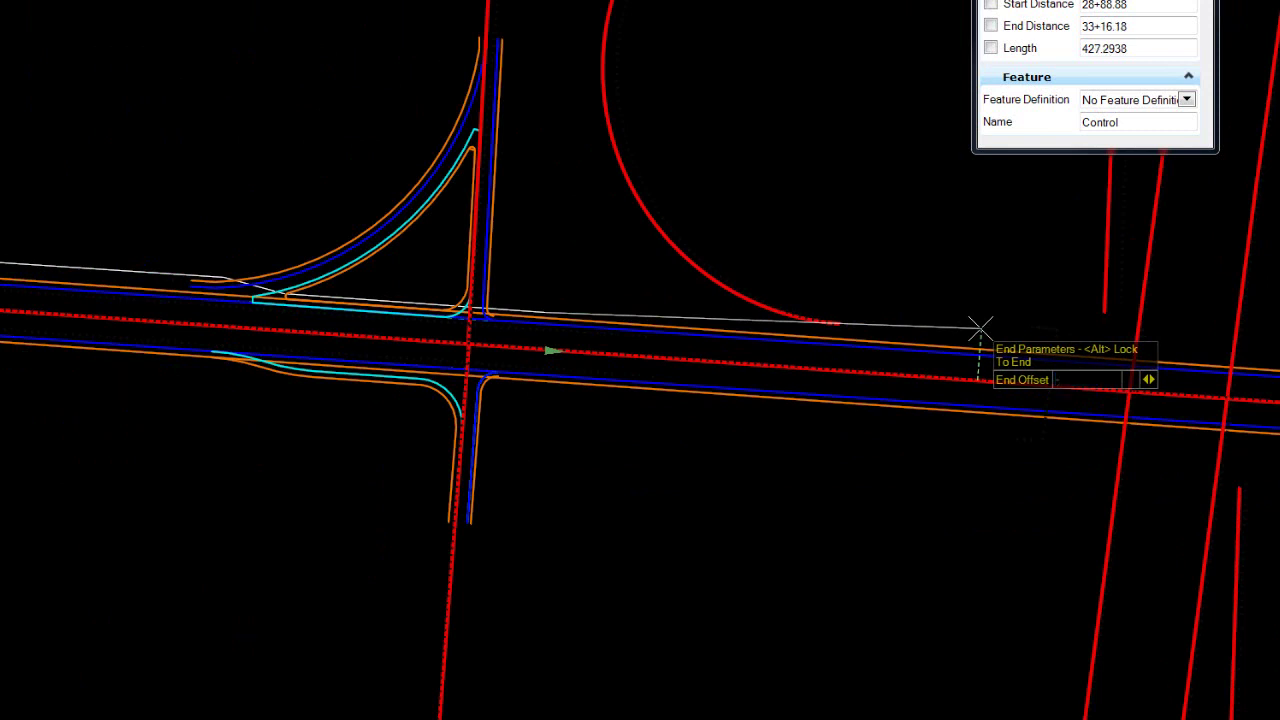
type("34")
key("Return")
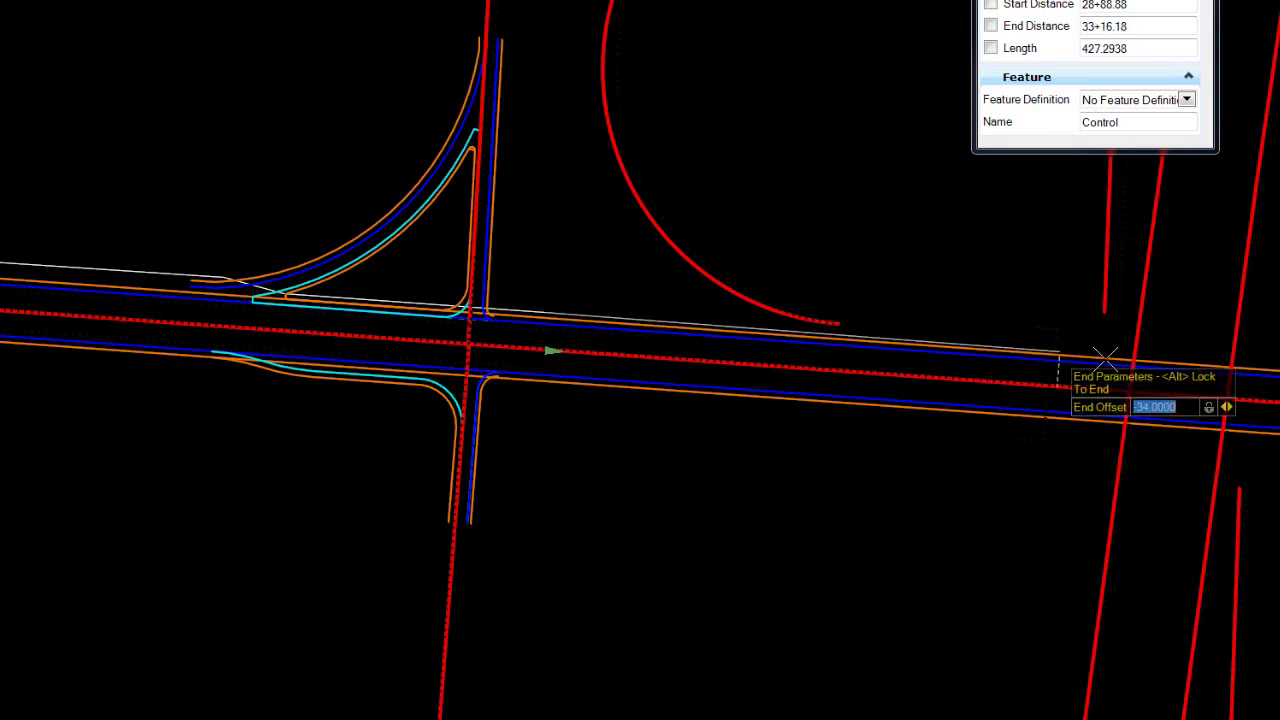
middle_click_drag(980, 330, 583, 335)
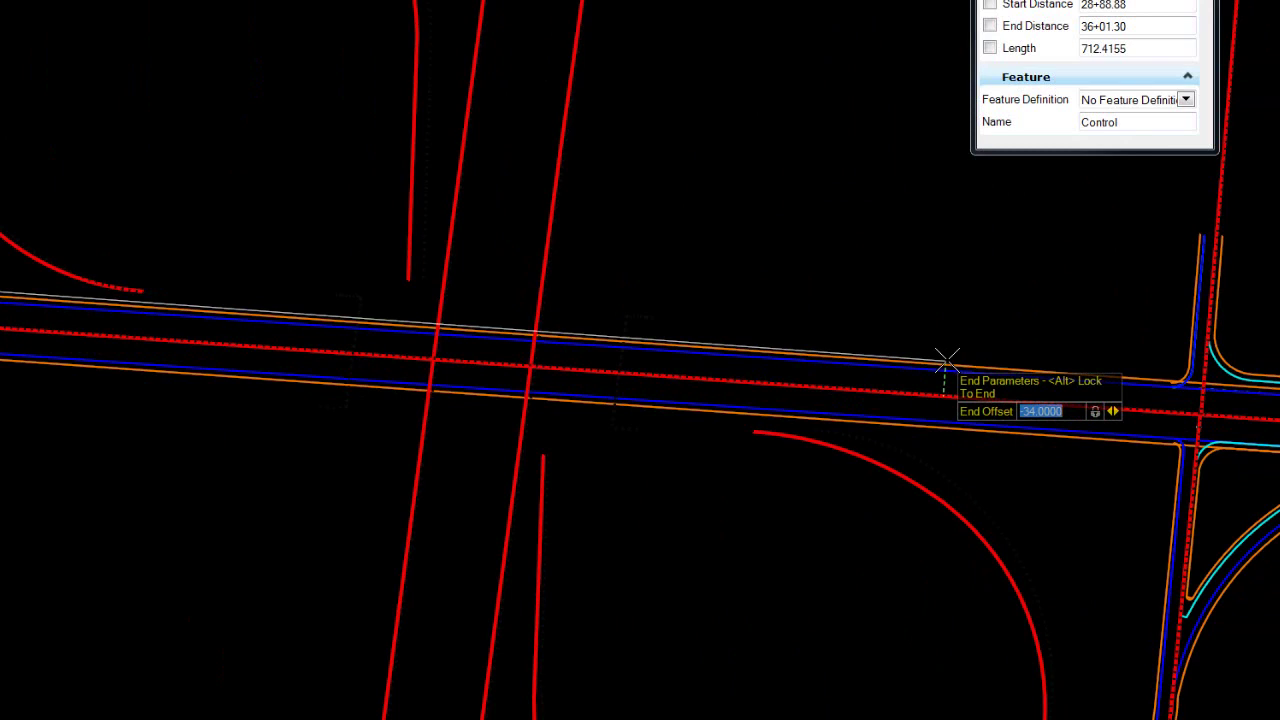
scroll(943, 363, "down", 2)
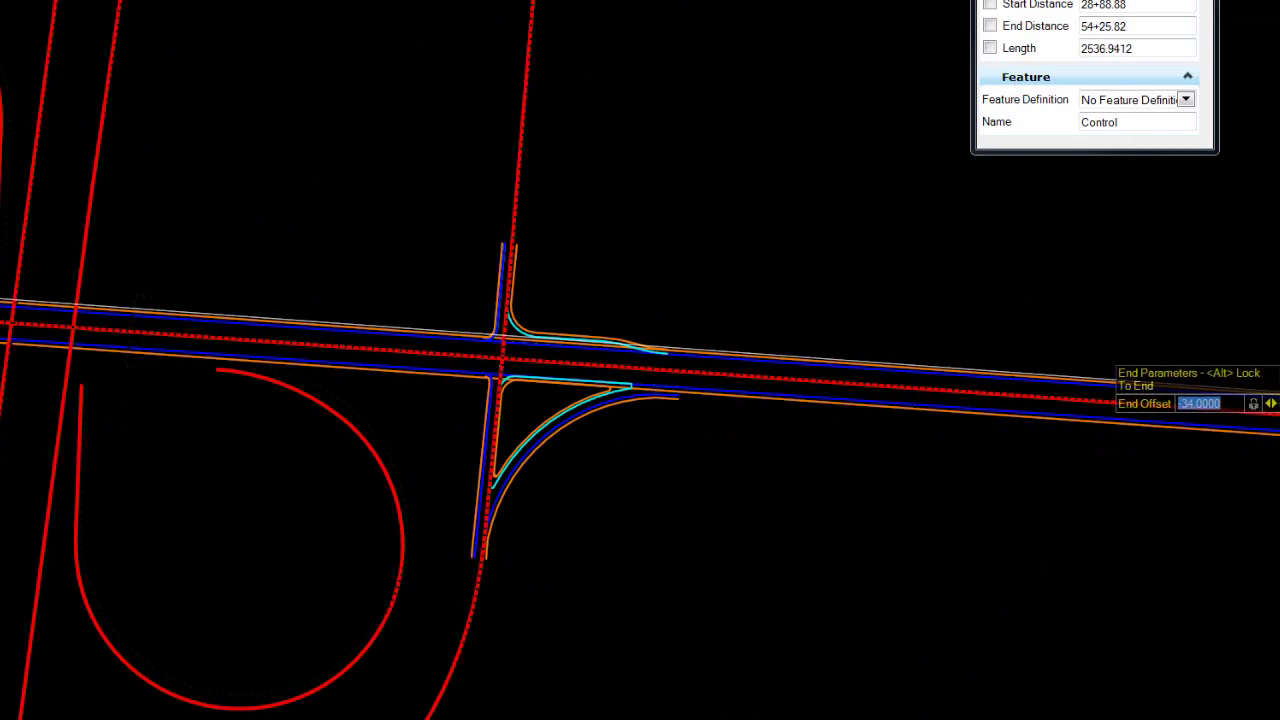
Finish the second control line at station 54+25.82
left_click(1134, 280)
left_click(1137, 283)
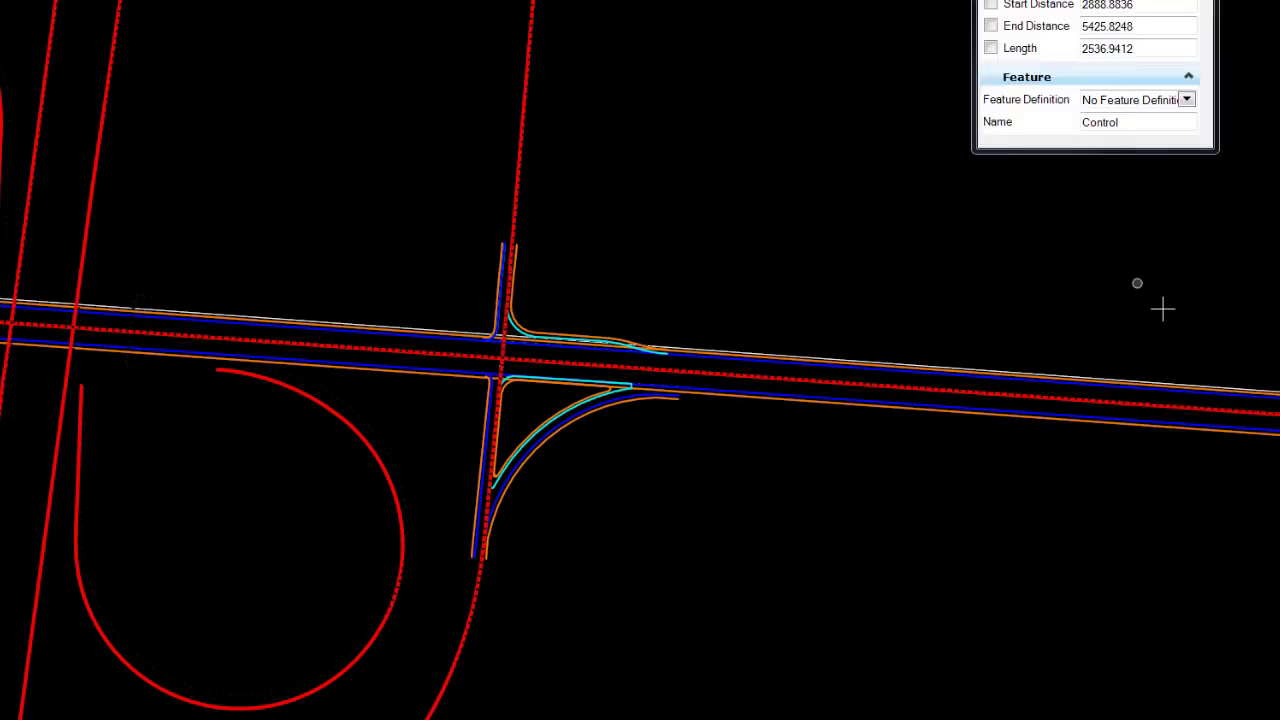
middle_click_drag(689, 414, 803, 440)
middle_click_drag(137, 334, 279, 359)
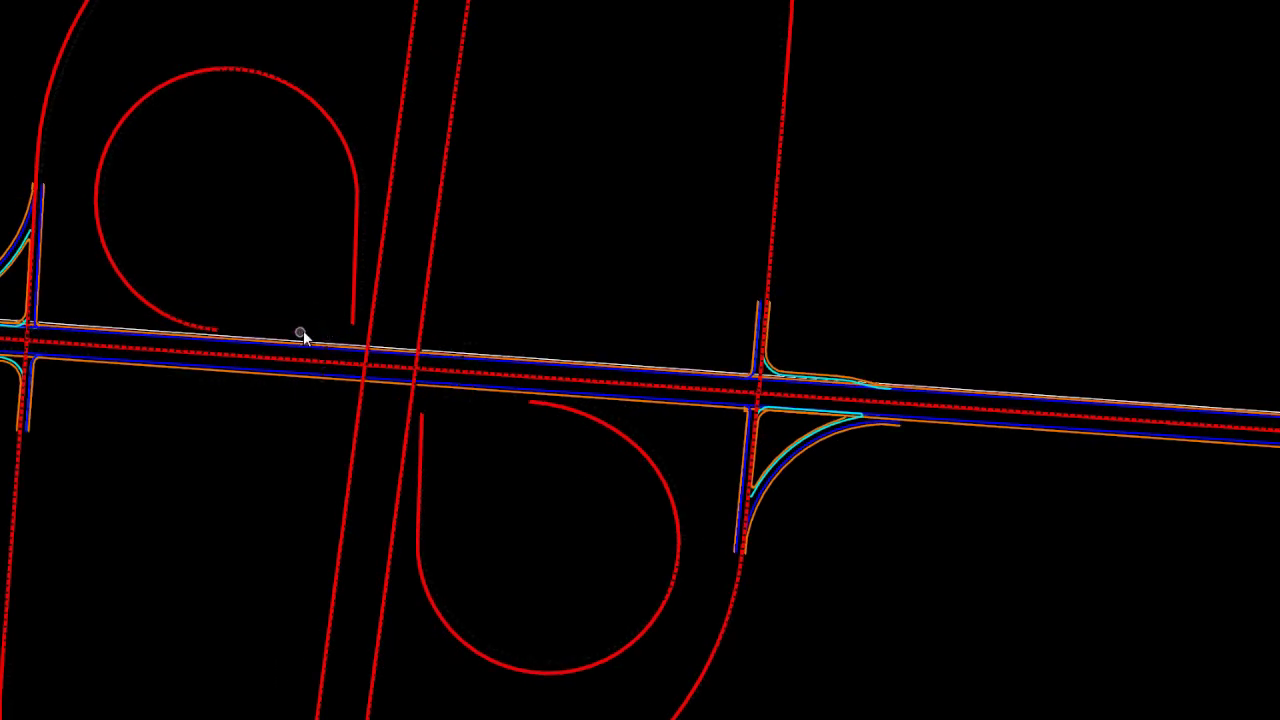
Change the line's start offset at station 28+88.88 from -36 to -34
scroll(303, 330, "up", 3)
scroll(322, 344, "down", 3)
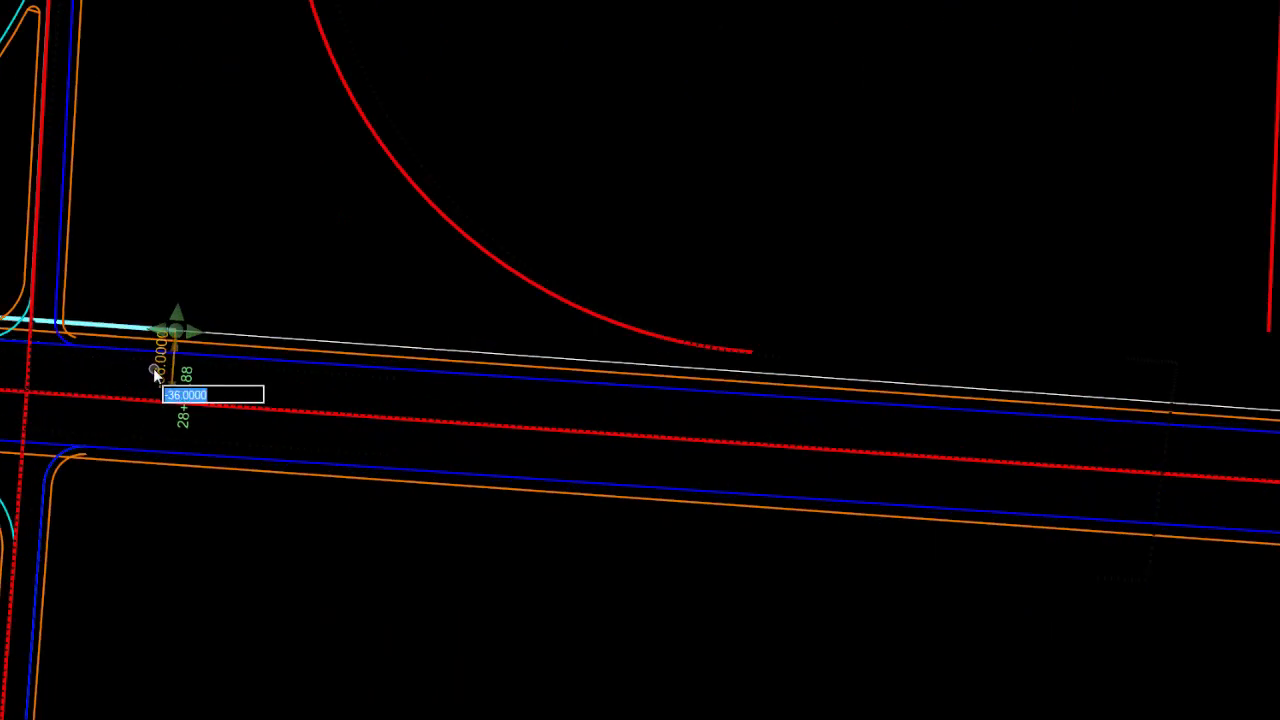
key("BackSpace")
key("Return")
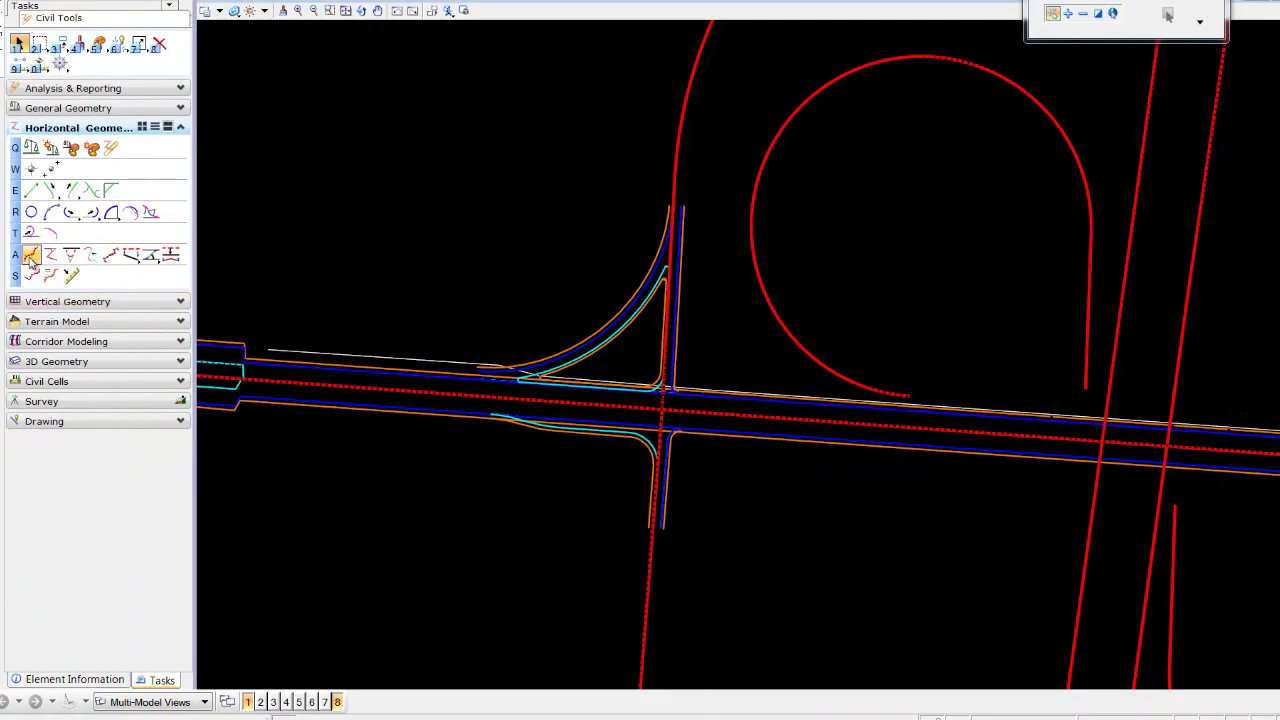
Join the tapers and offset lines into one complex chain named Control-R
left_click(30, 255)
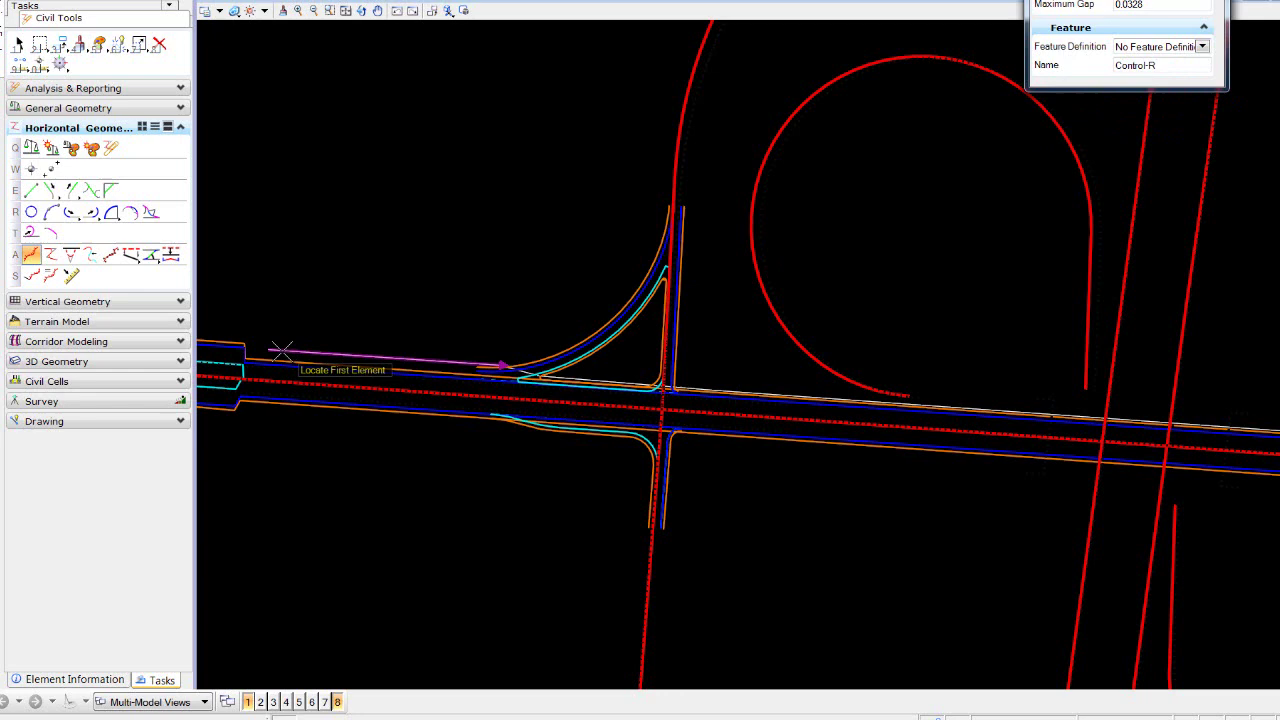
mouse_move(300, 353)
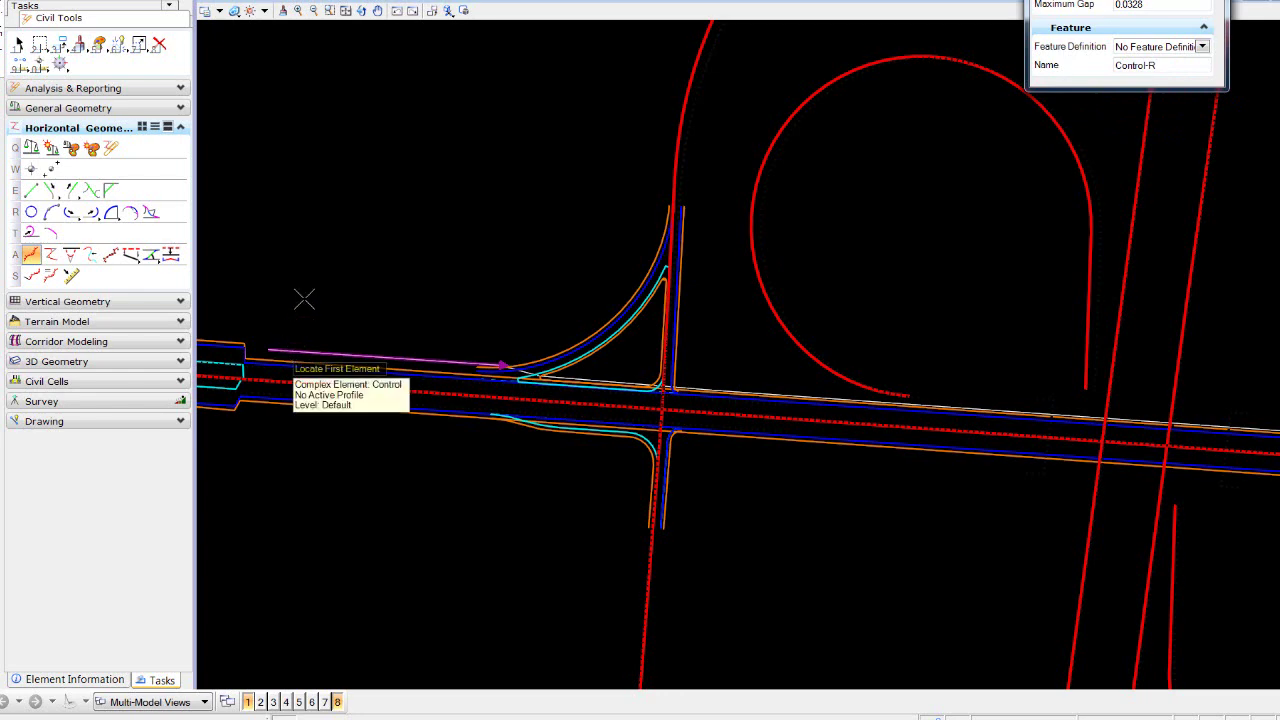
left_click(304, 300)
scroll(303, 300, "down", 2)
scroll(304, 300, "down", 1)
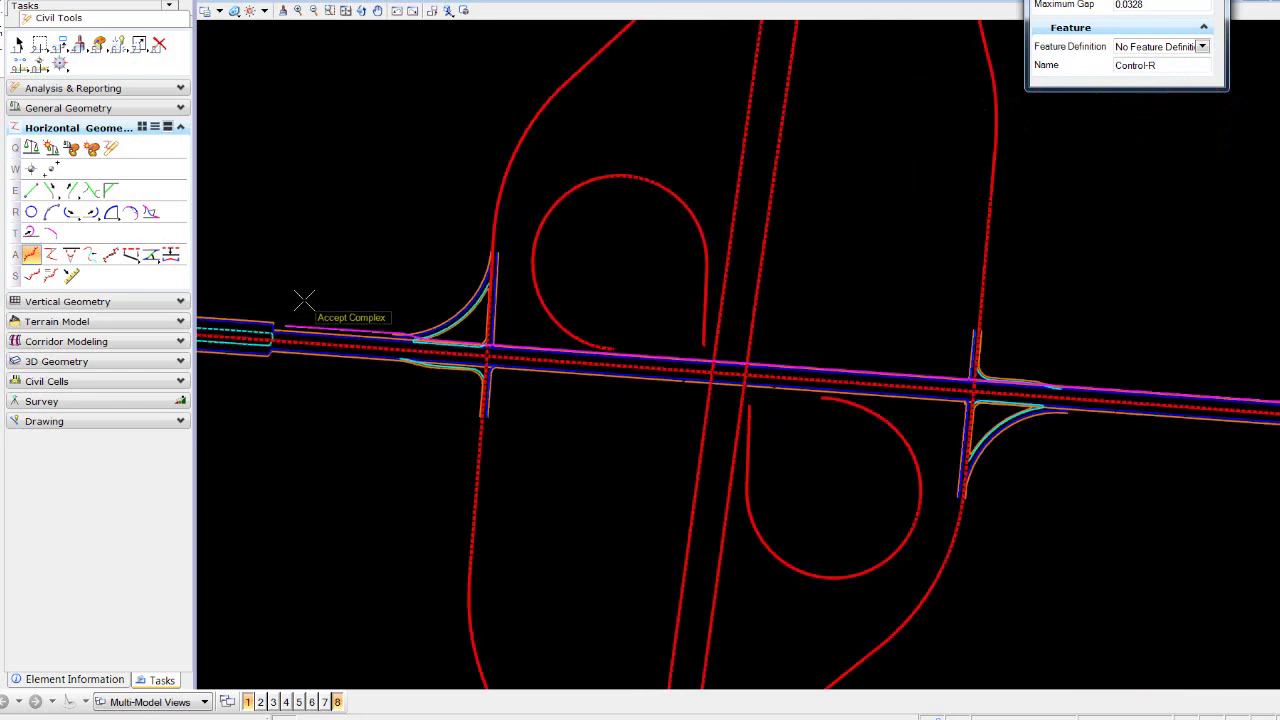
scroll(675, 265, "down", 2)
scroll(670, 265, "down", 1)
left_click(911, 235)
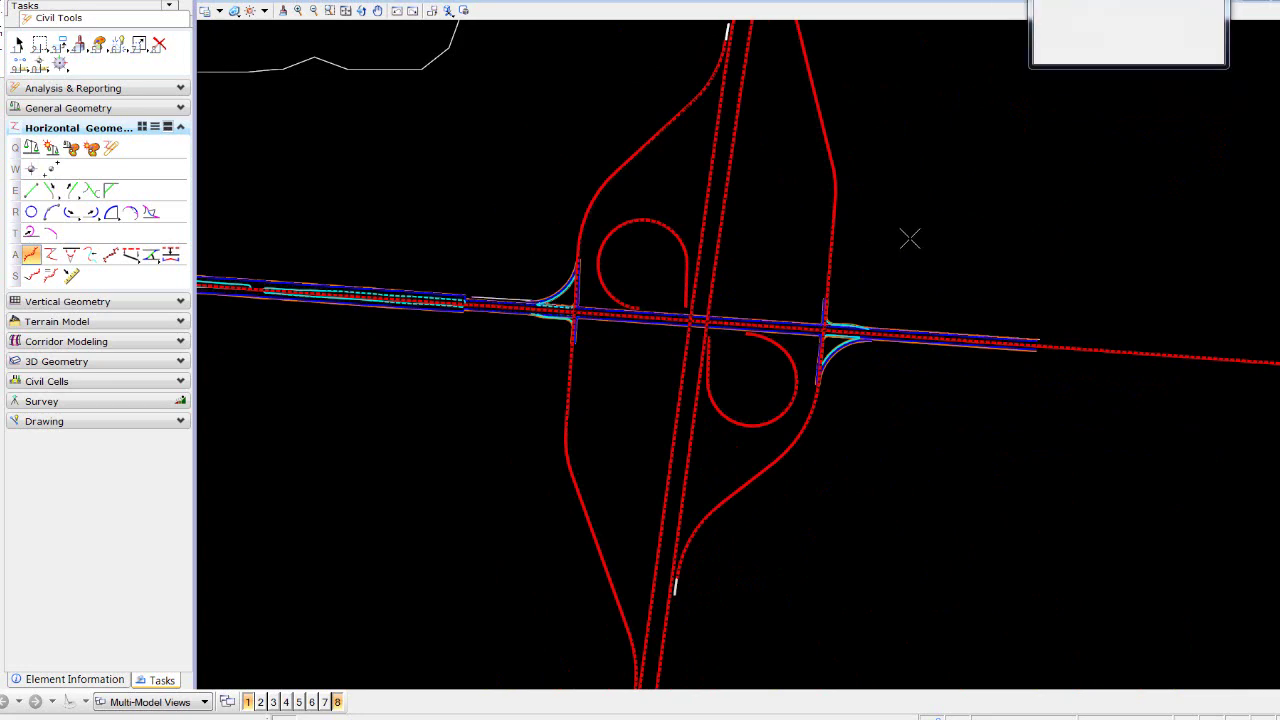
scroll(588, 307, "up", 2)
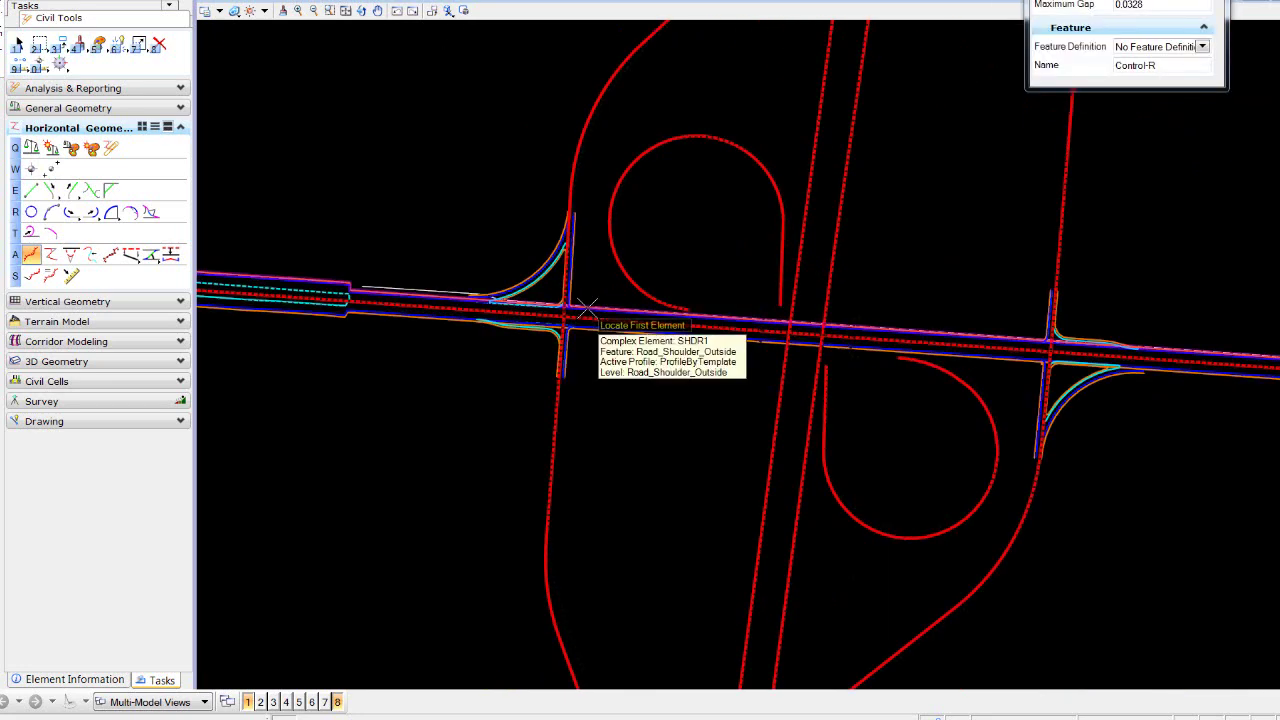
scroll(588, 310, "up", 2)
middle_click_drag(645, 397, 851, 374)
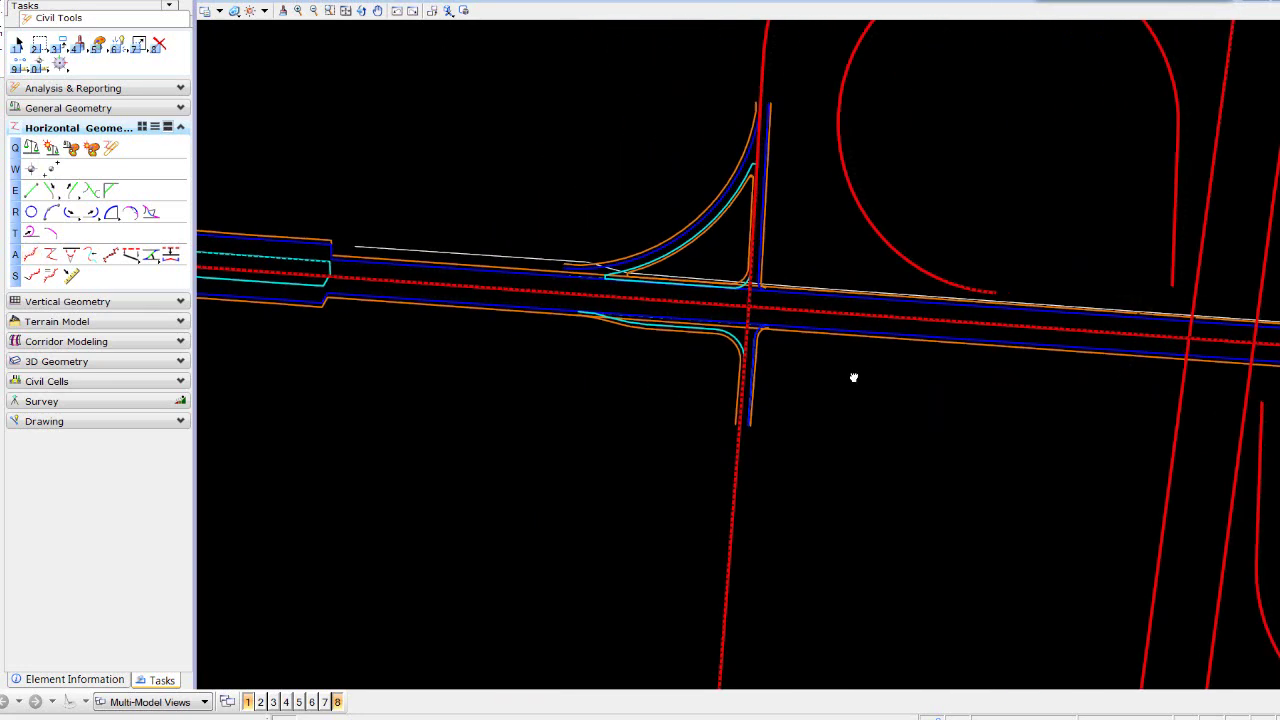
middle_click_drag(466, 363, 529, 360)
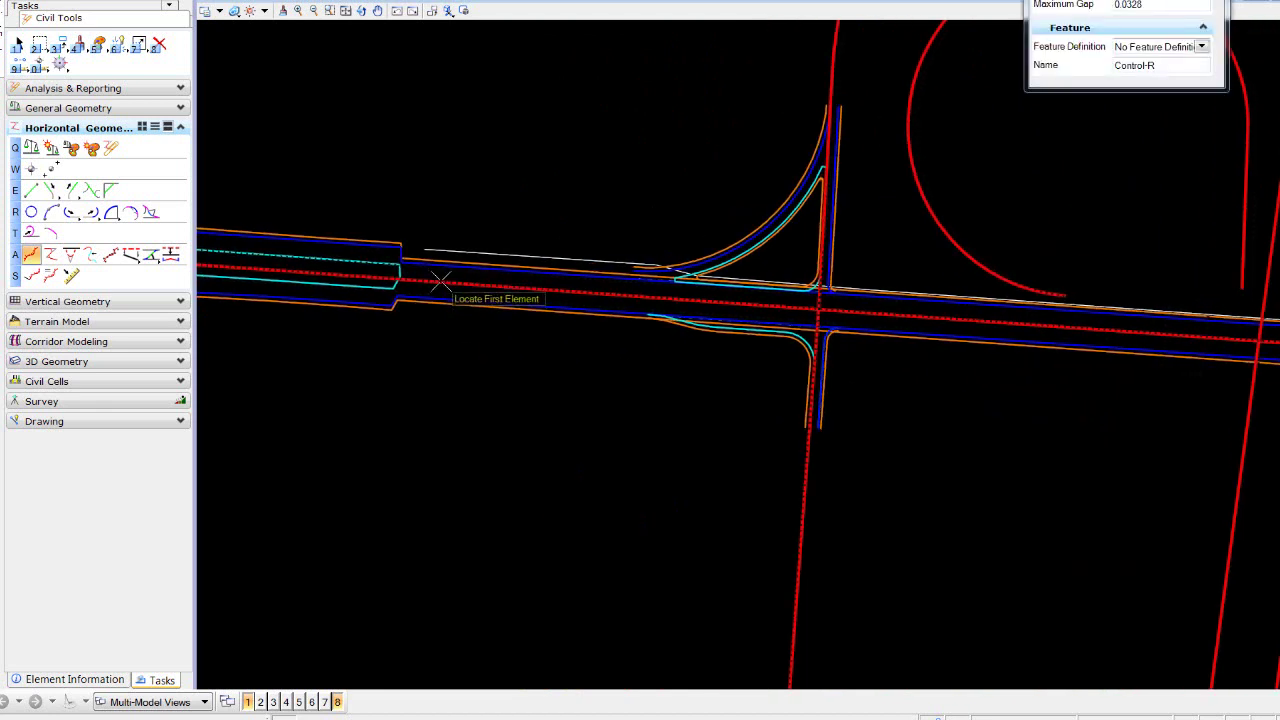
left_click(18, 44)
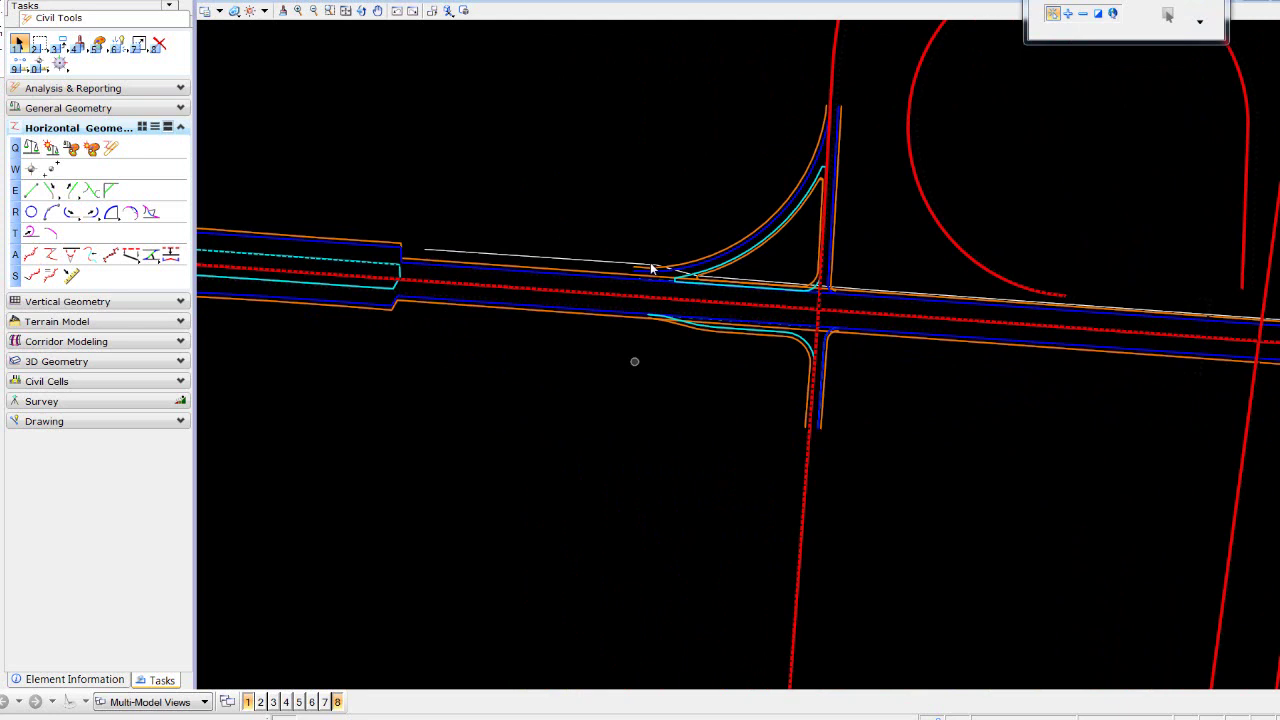
left_click(486, 255)
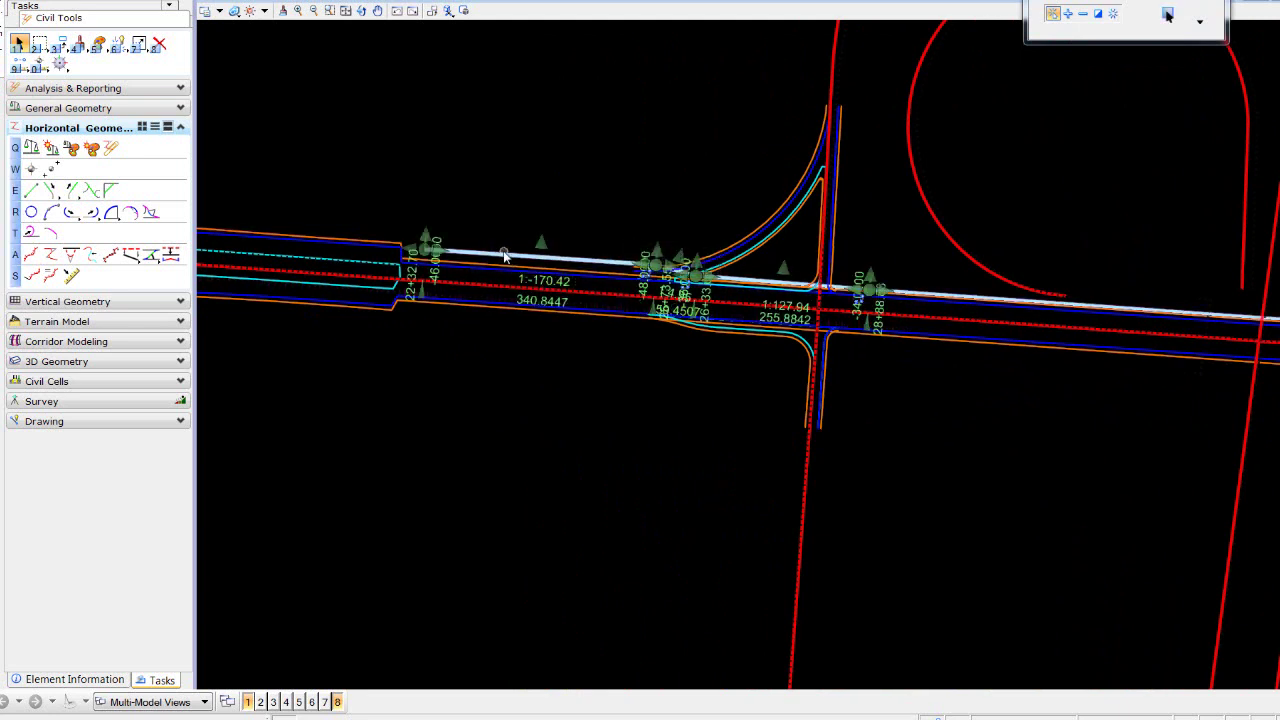
left_click(692, 254)
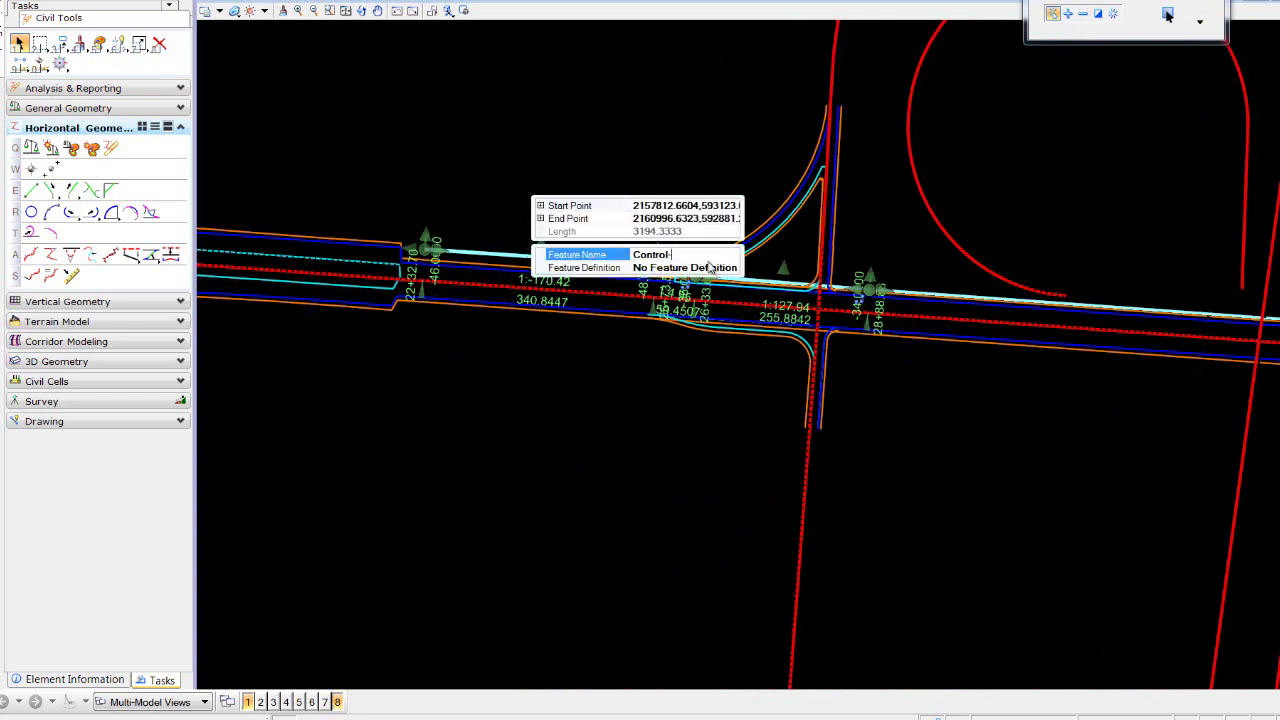
left_click(525, 362)
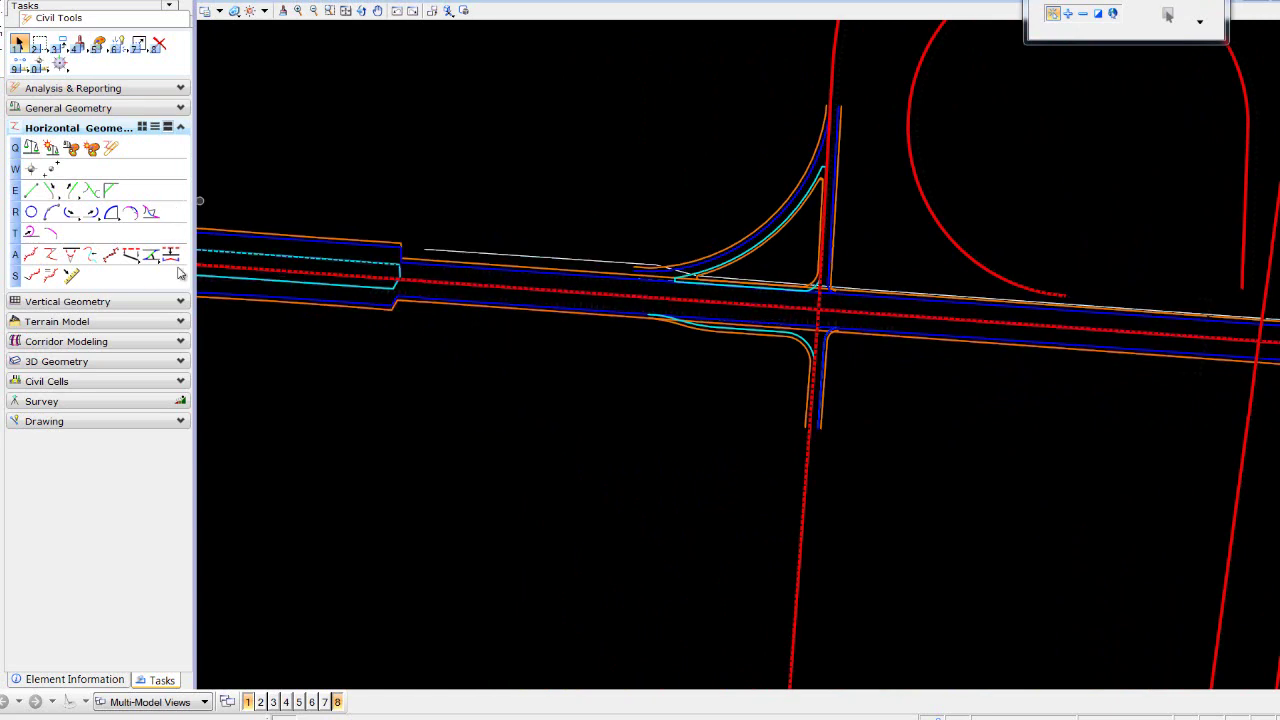
Start a Single Offset Partial from the red centerline with a 39 start offset
left_click(131, 255)
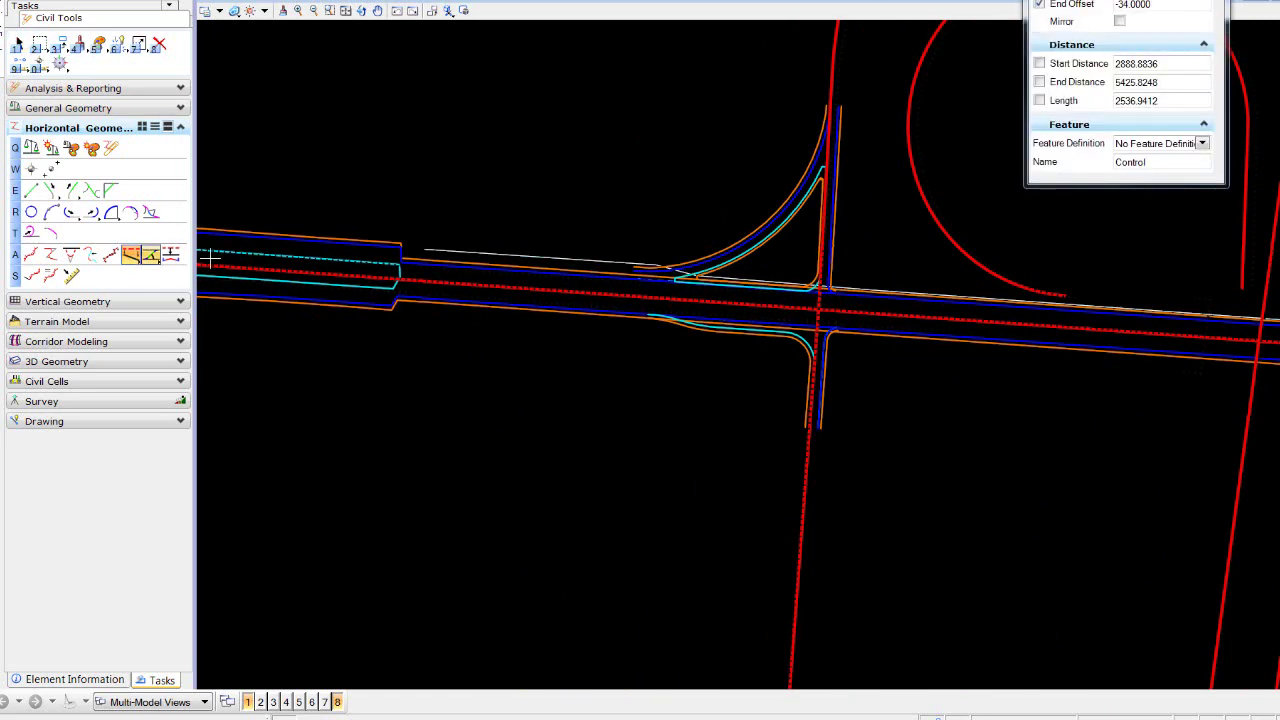
left_click(449, 310)
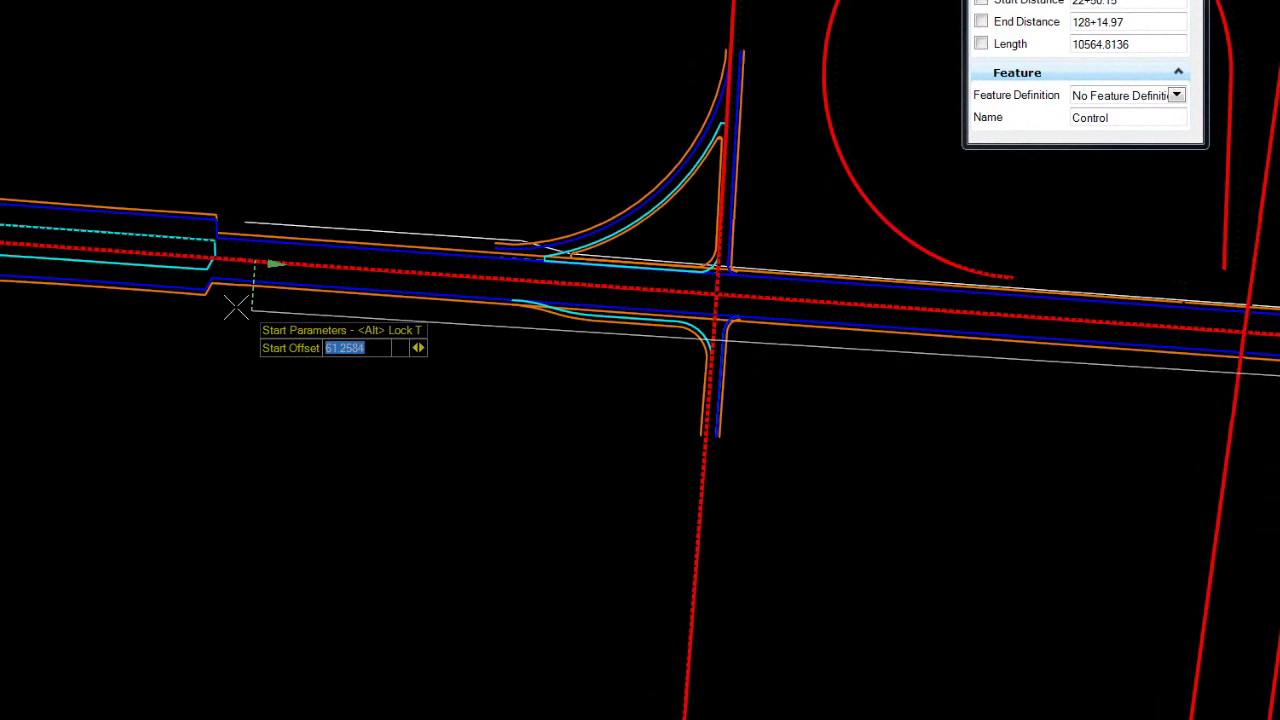
scroll(208, 288, "up", 1)
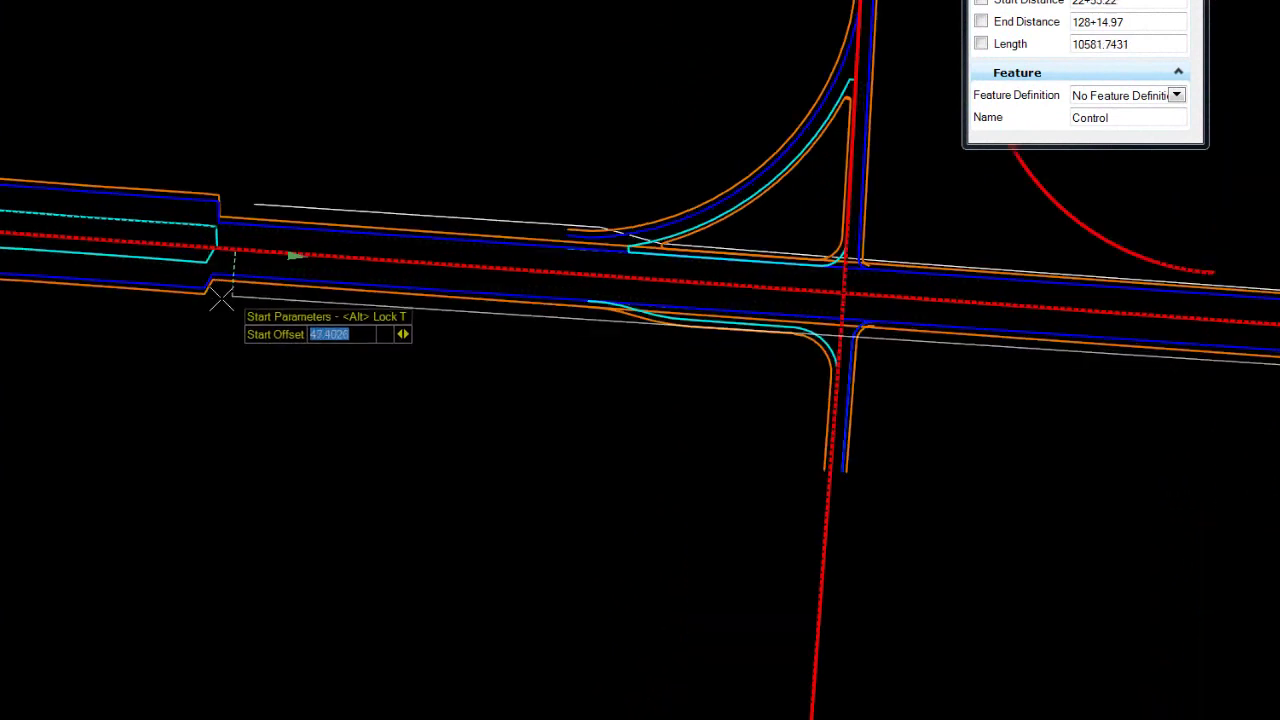
scroll(215, 286, "up", 1)
scroll(200, 282, "up", 1)
scroll(188, 278, "up", 1)
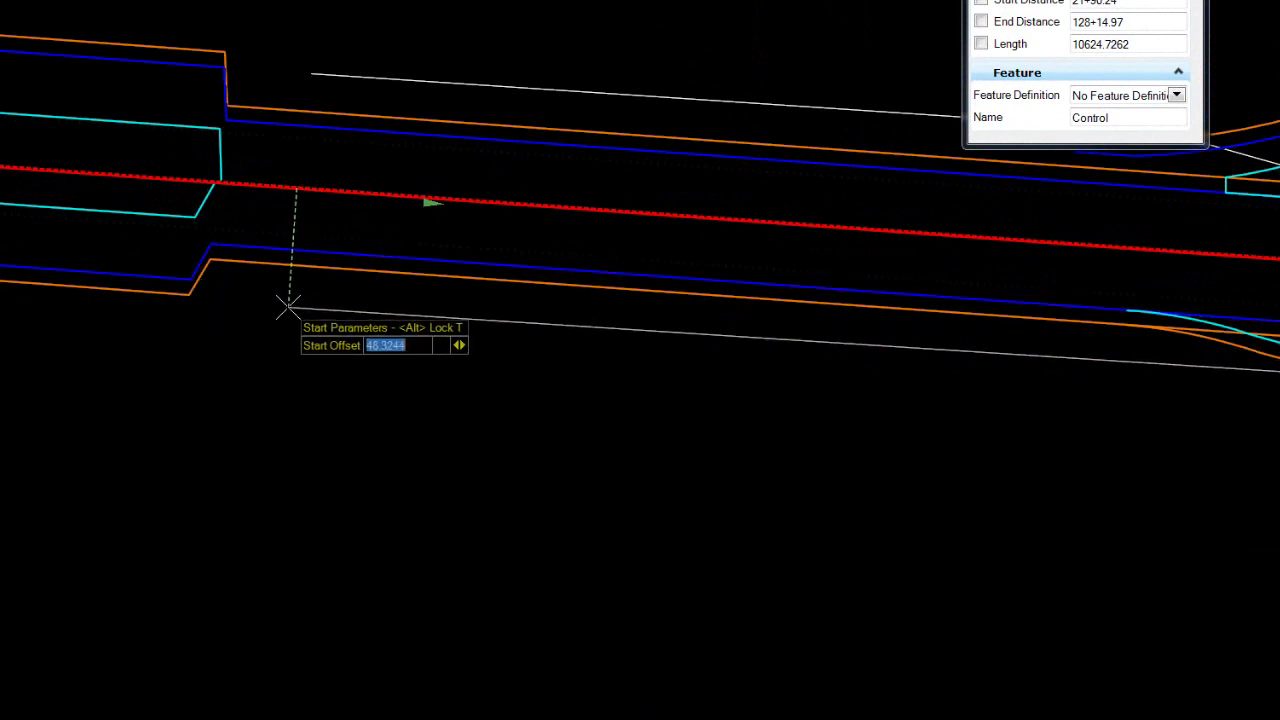
scroll(287, 302, "down", 1)
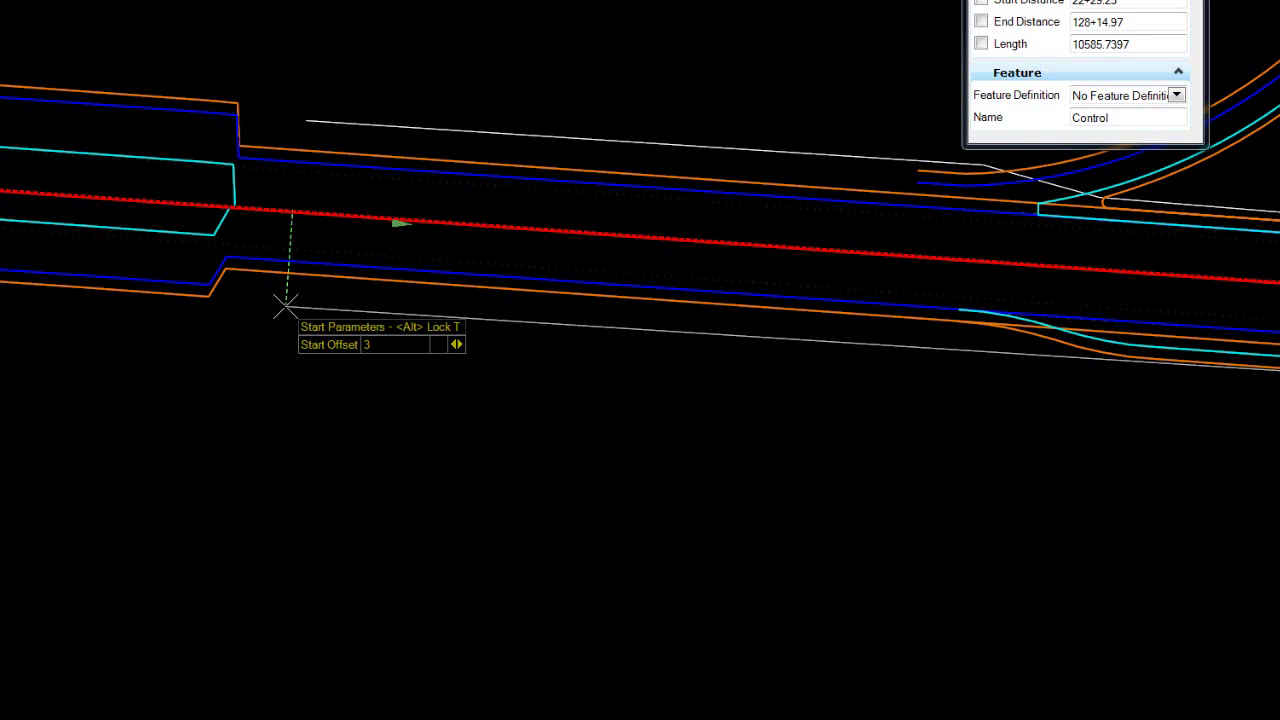
type("9")
key("Return")
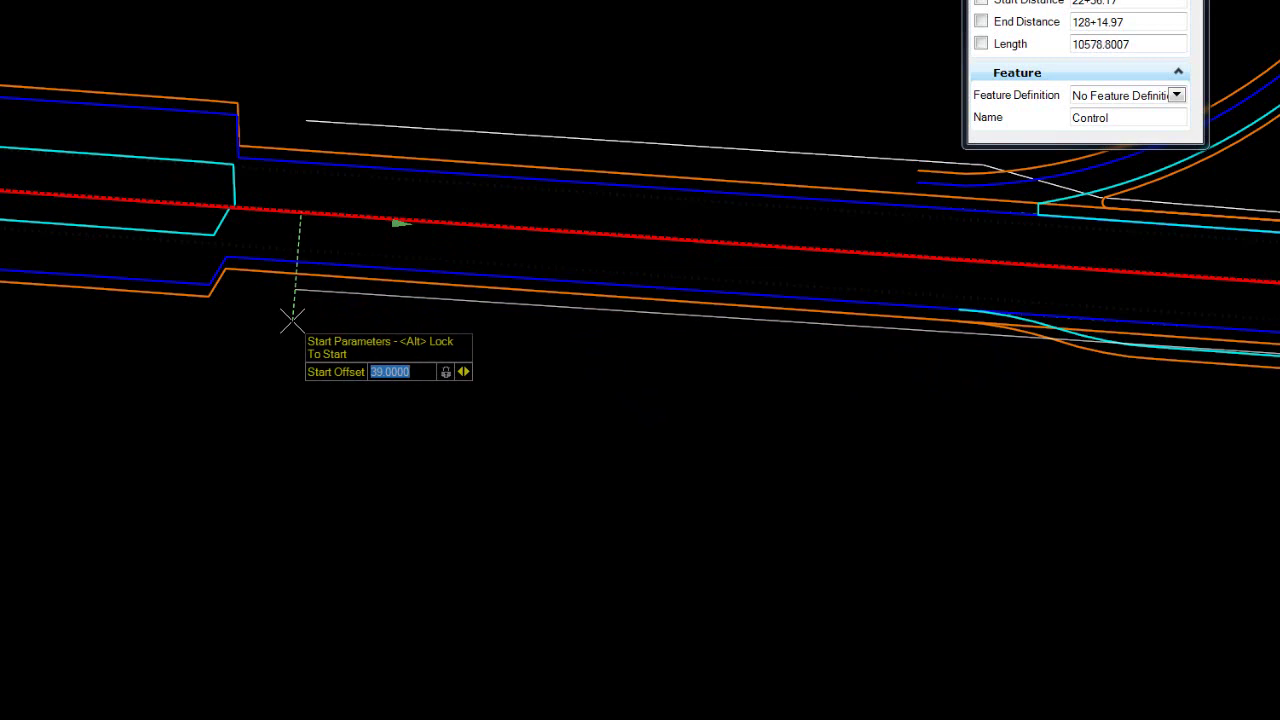
Place the Control offset ending at a 36 offset near station 24+93, unmirrored
left_click(290, 318)
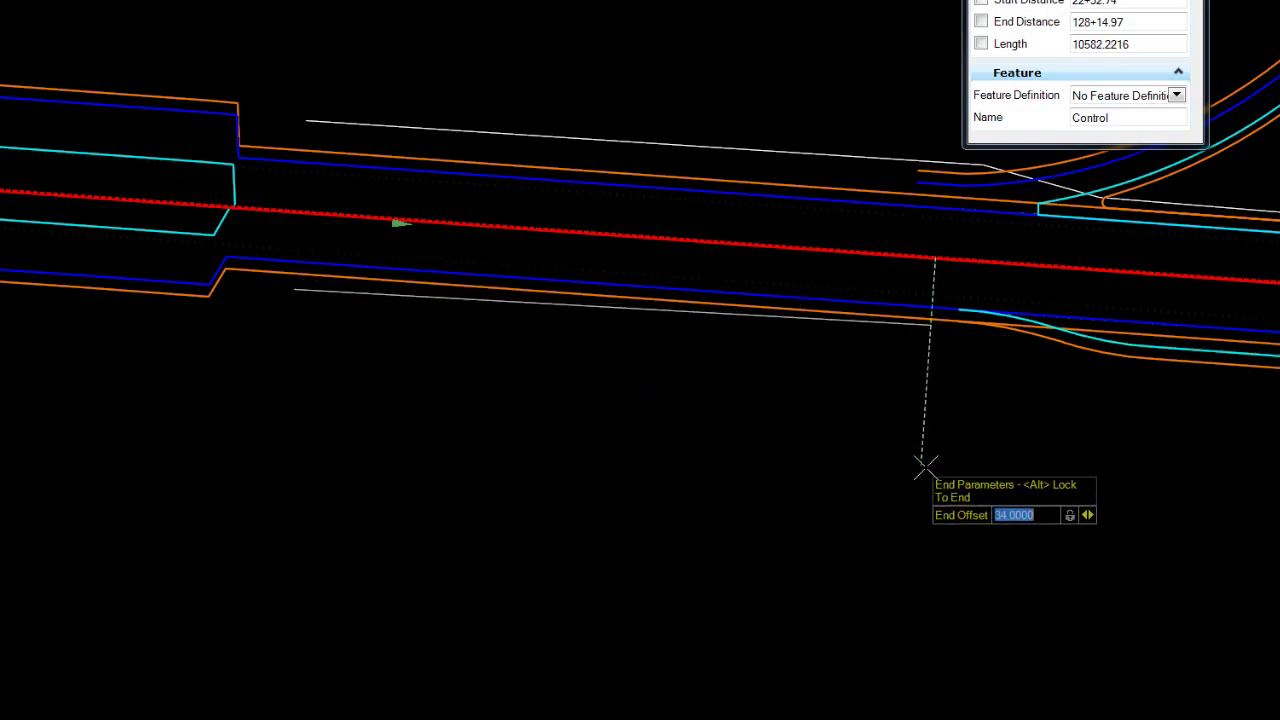
middle_click_drag(923, 457, 508, 437)
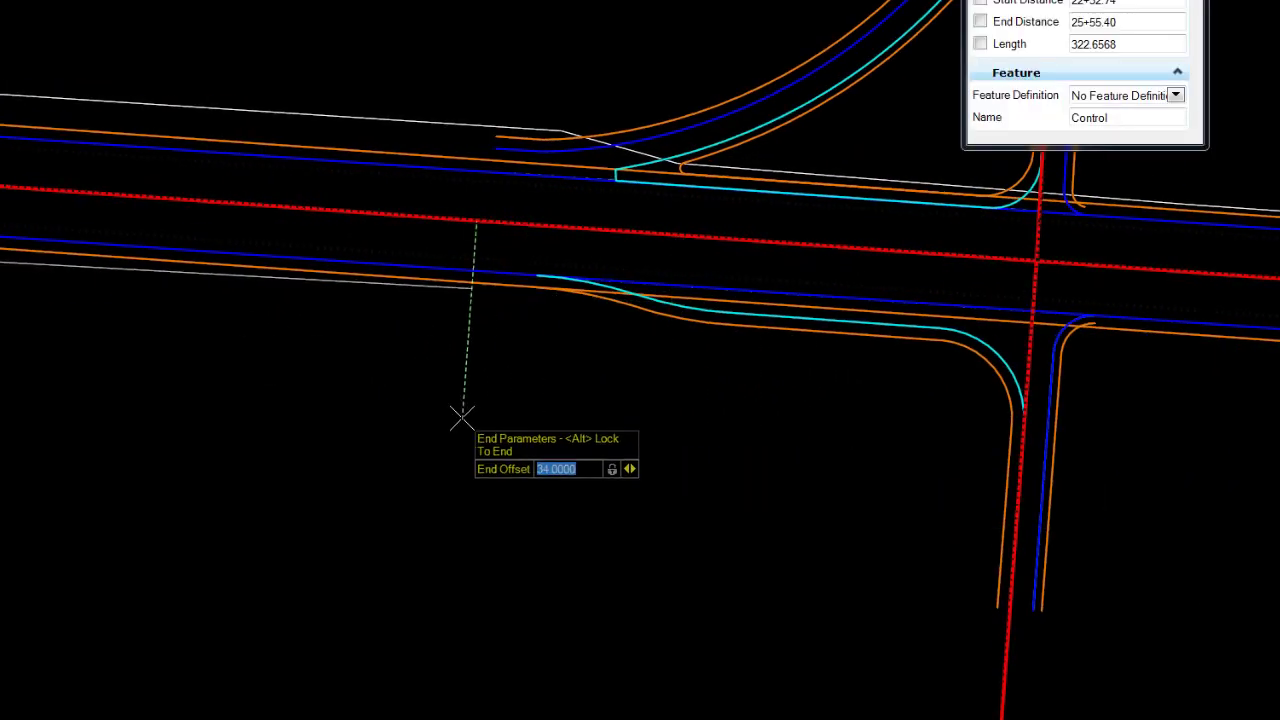
middle_click_drag(378, 413, 580, 429)
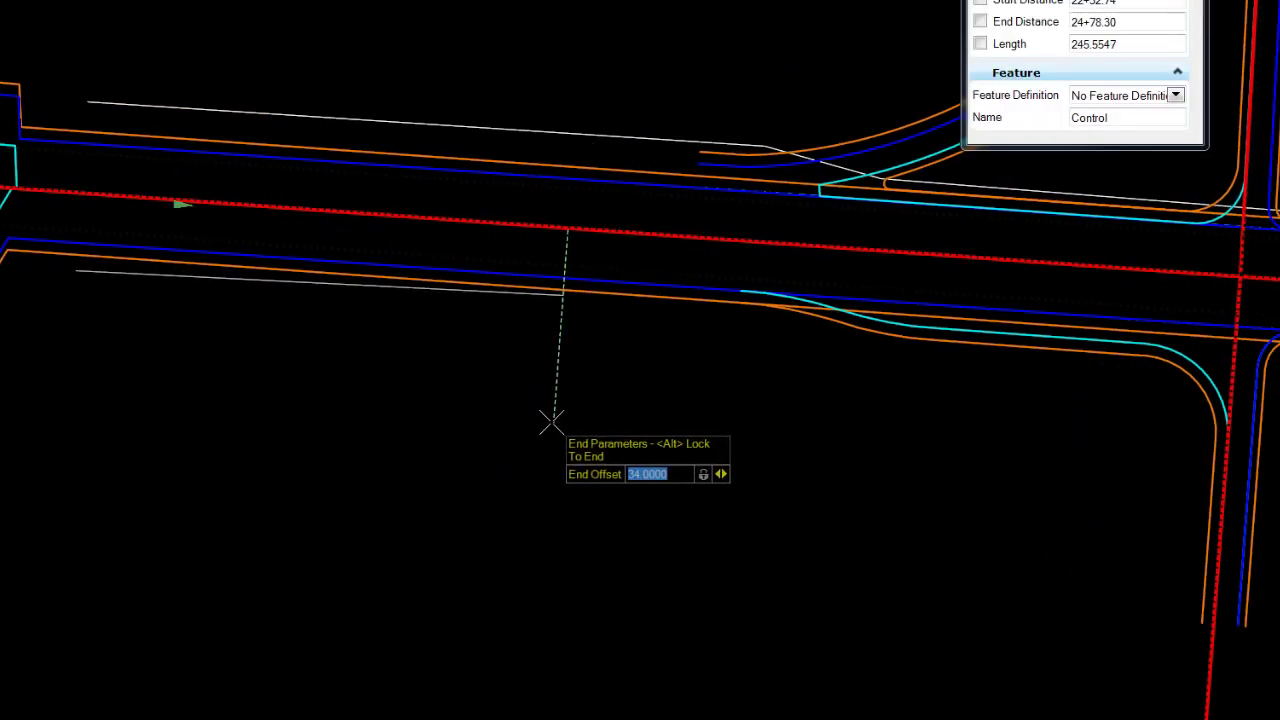
scroll(565, 393, "down", 3)
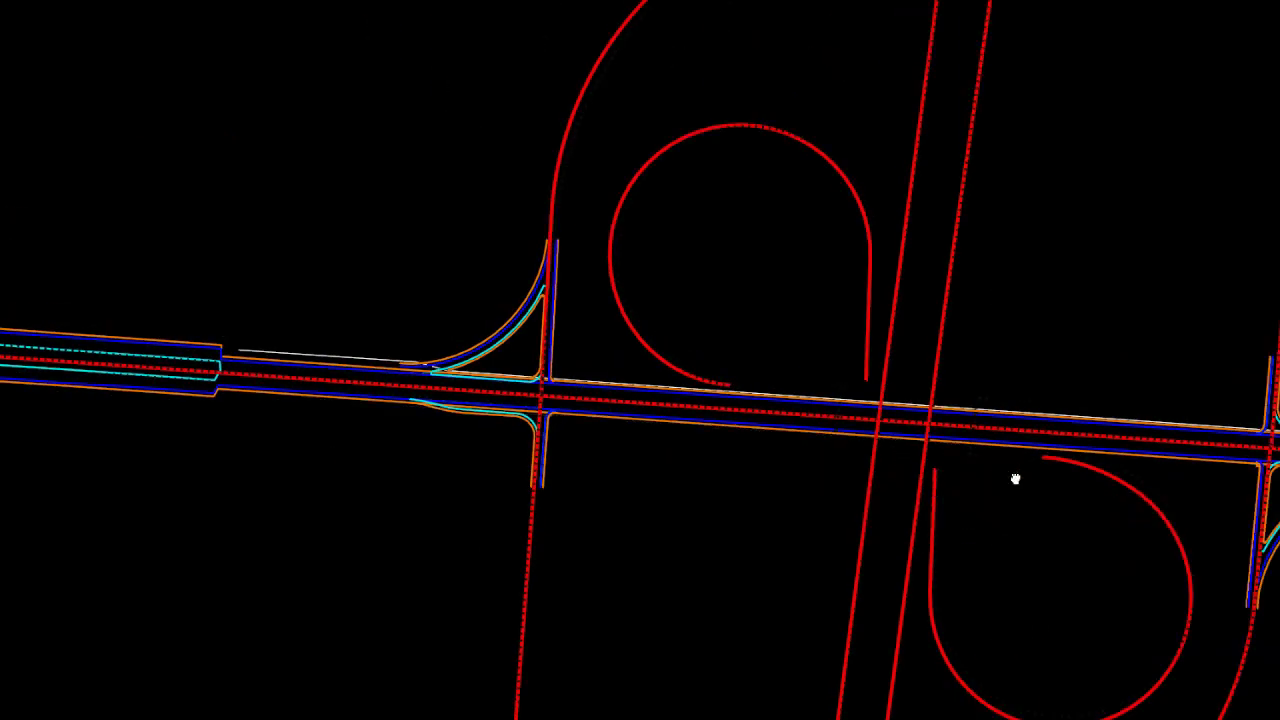
middle_click_drag(1014, 477, 994, 500)
scroll(983, 488, "up", 1)
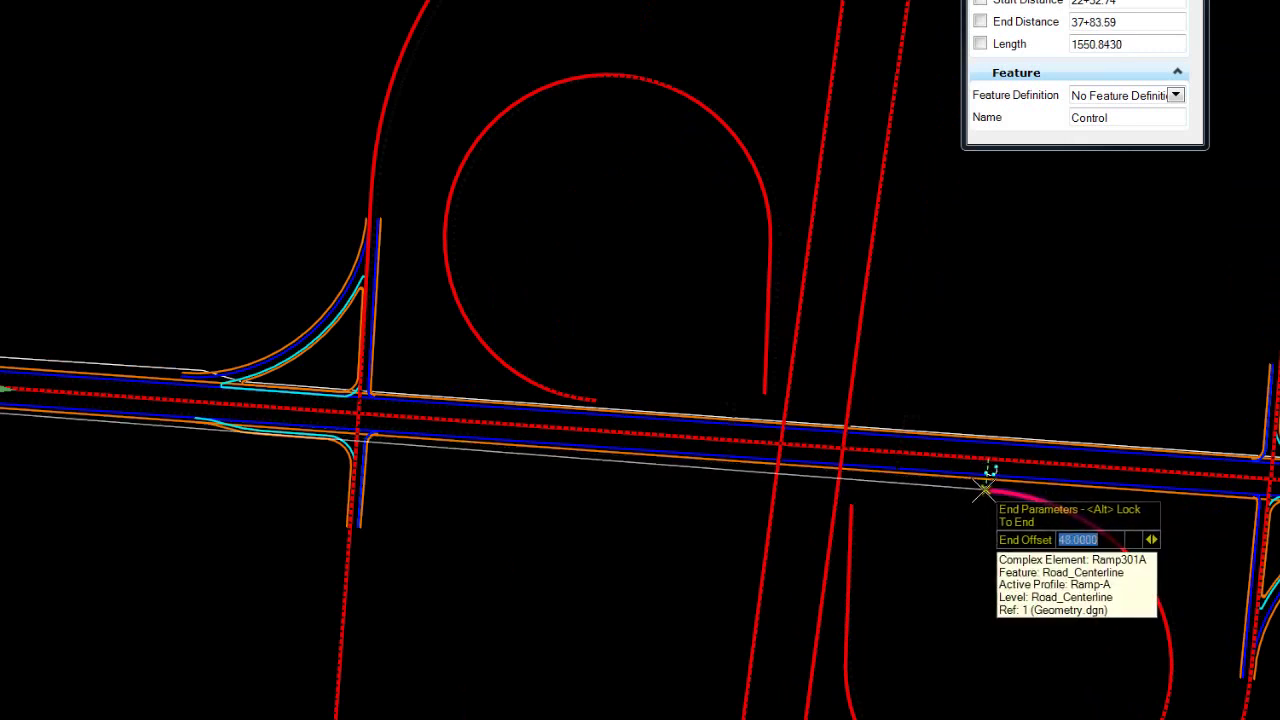
scroll(985, 490, "down", 1)
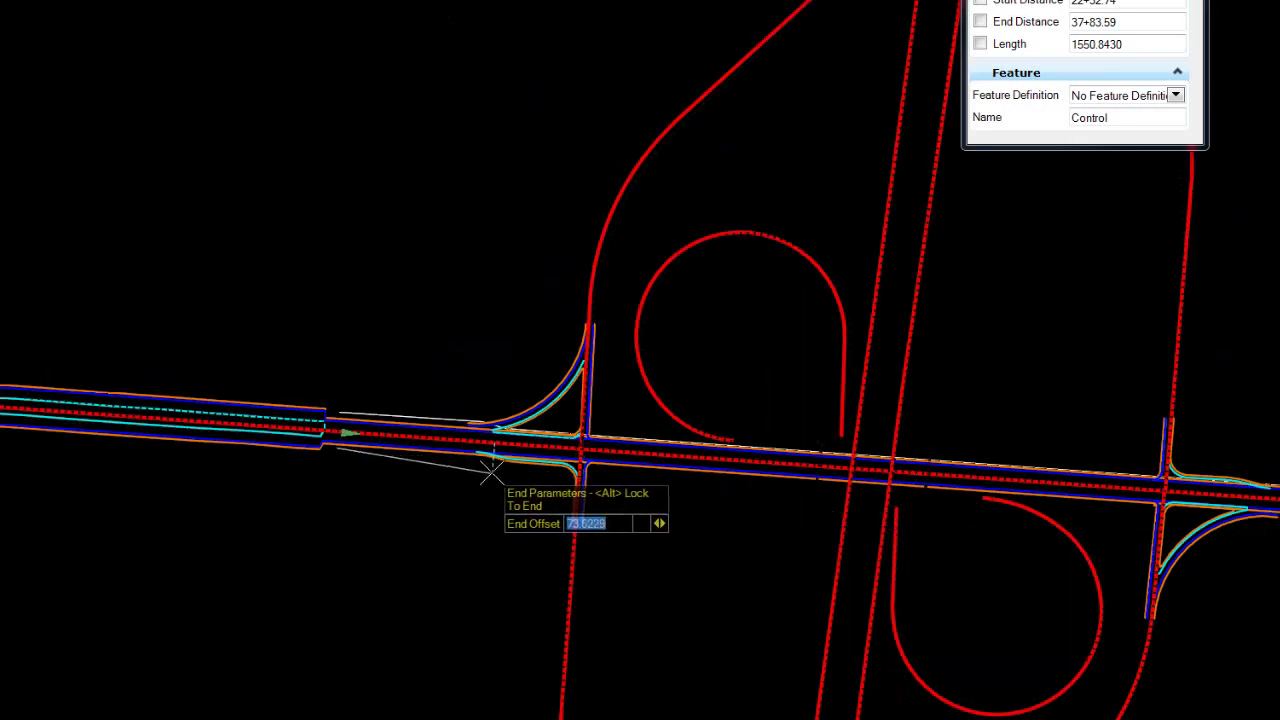
scroll(490, 474, "up", 1)
scroll(486, 466, "up", 1)
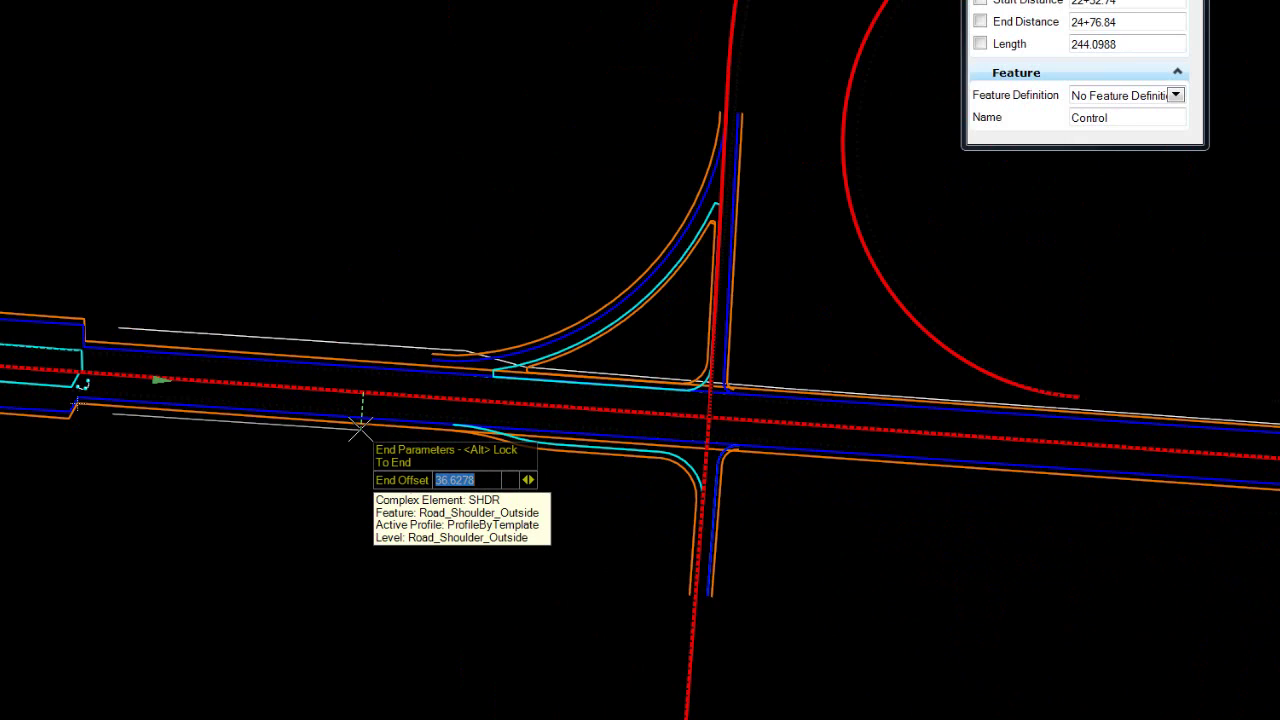
type("6")
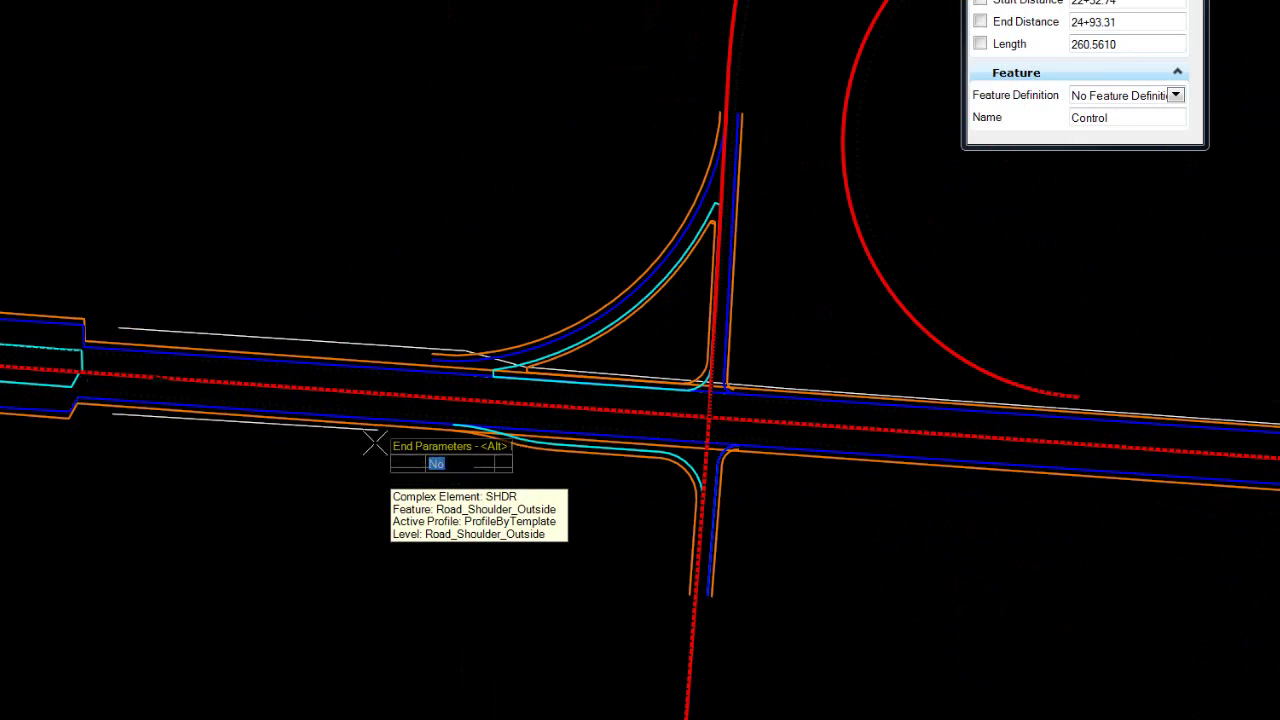
left_click(362, 424)
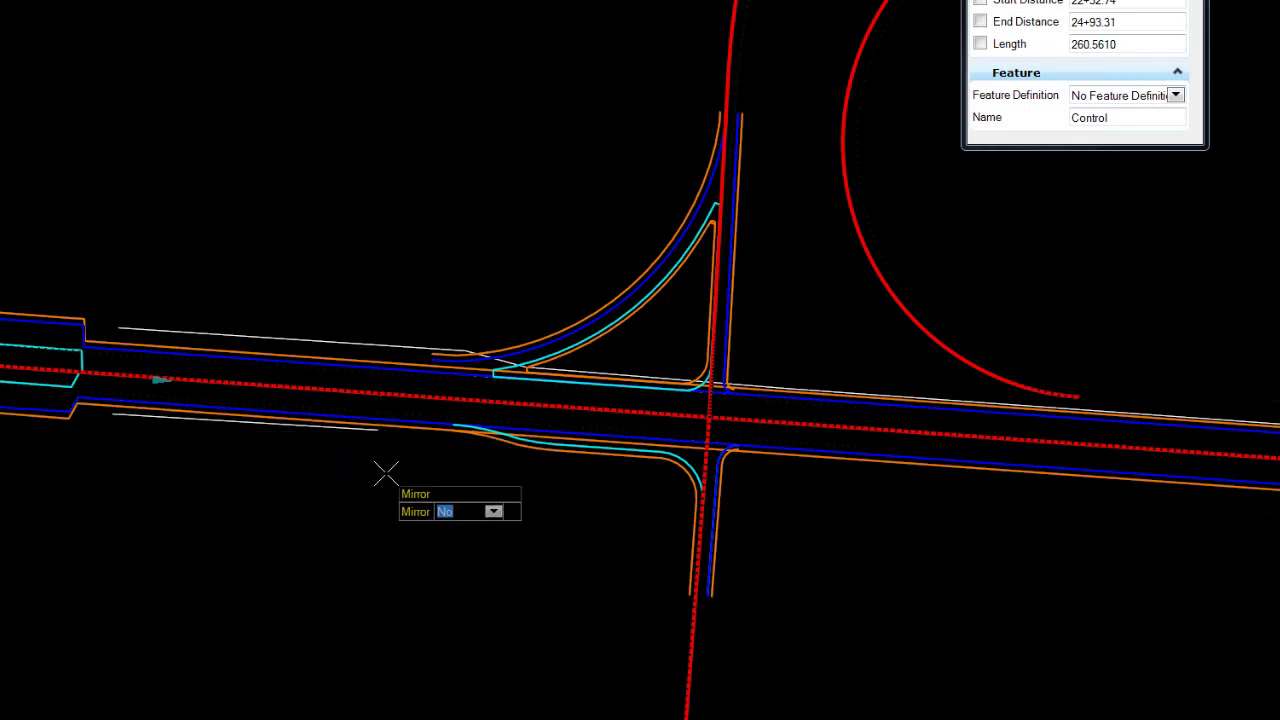
left_click(386, 474)
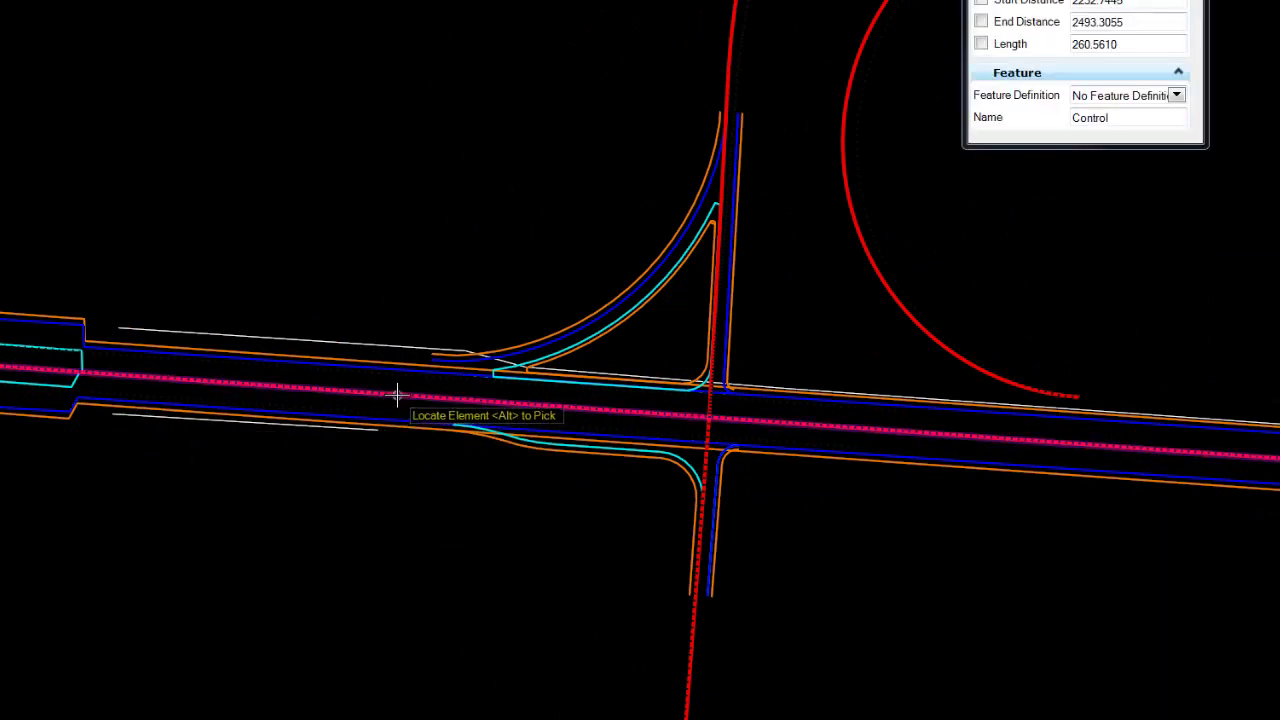
Start a 36 offset line off the centerline on the south side at station 24+93
left_click(396, 436)
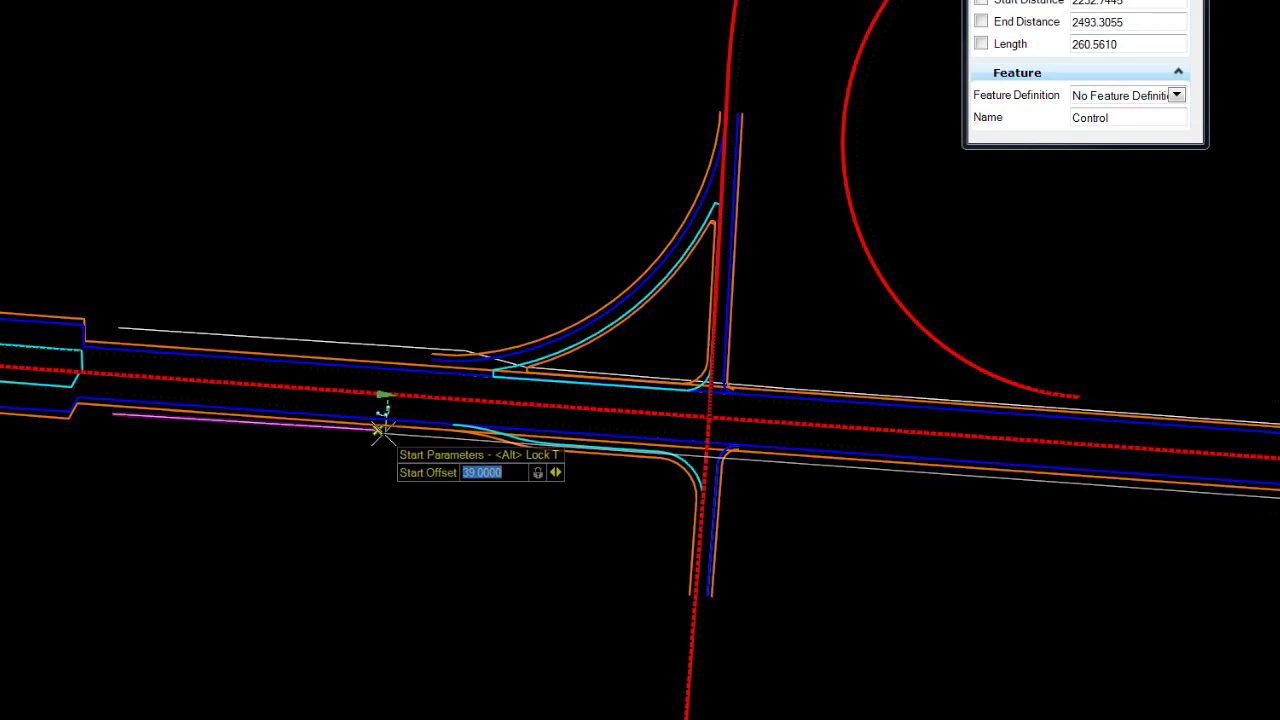
scroll(388, 437, "up", 3)
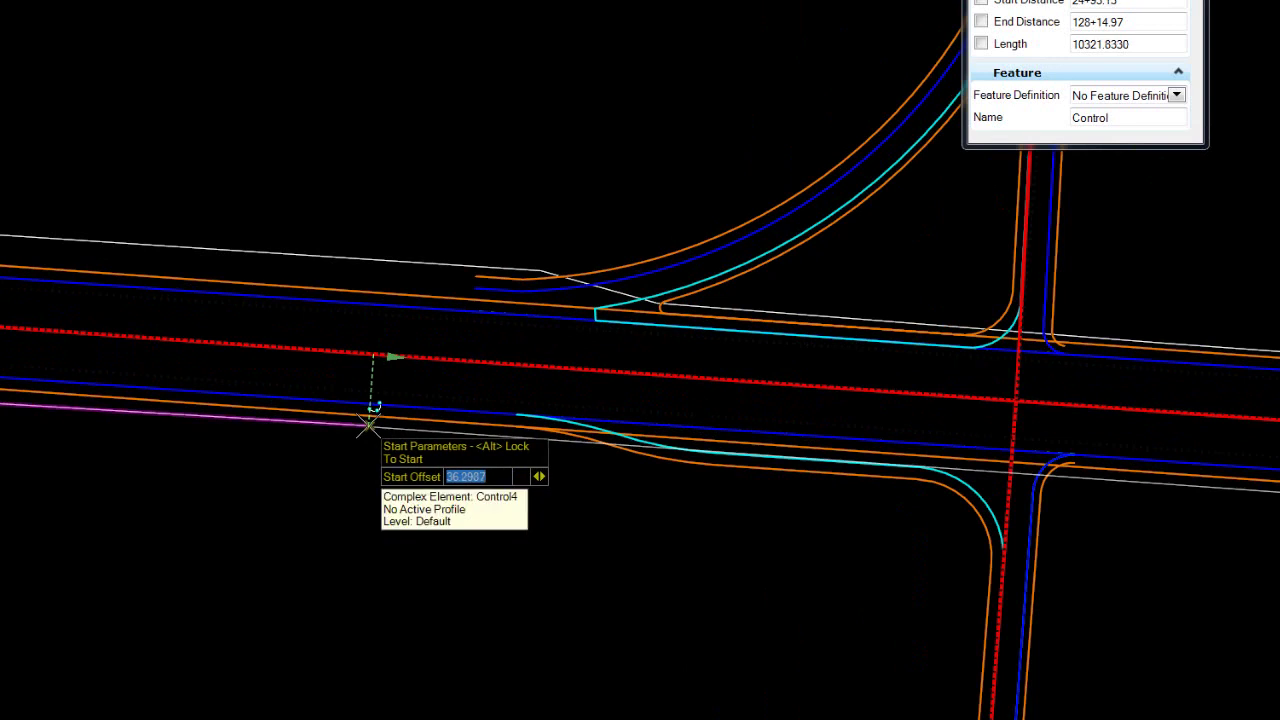
type("36")
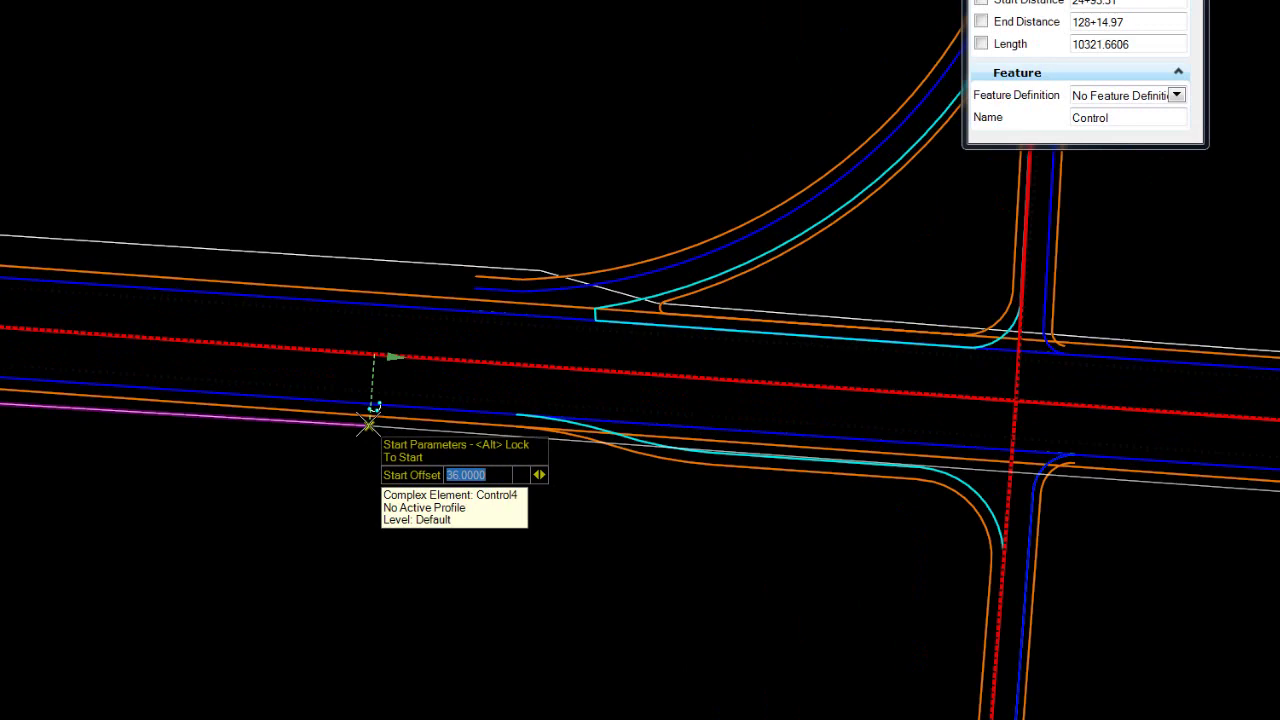
left_click(370, 425)
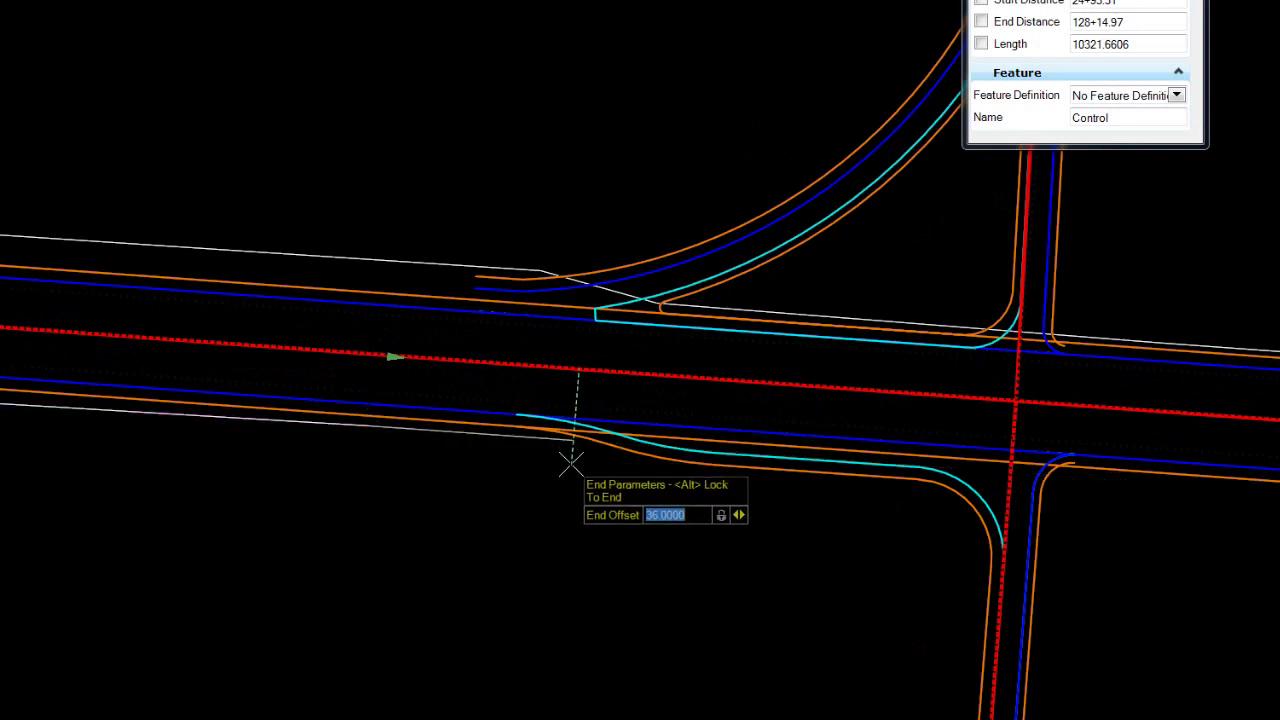
Run the 36 offset east to the far ramp junction near 43+89, about 1895.65 long
scroll(570, 463, "down", 3)
scroll(409, 494, "down", 3)
scroll(880, 534, "up", 2)
middle_click_drag(880, 534, 391, 503)
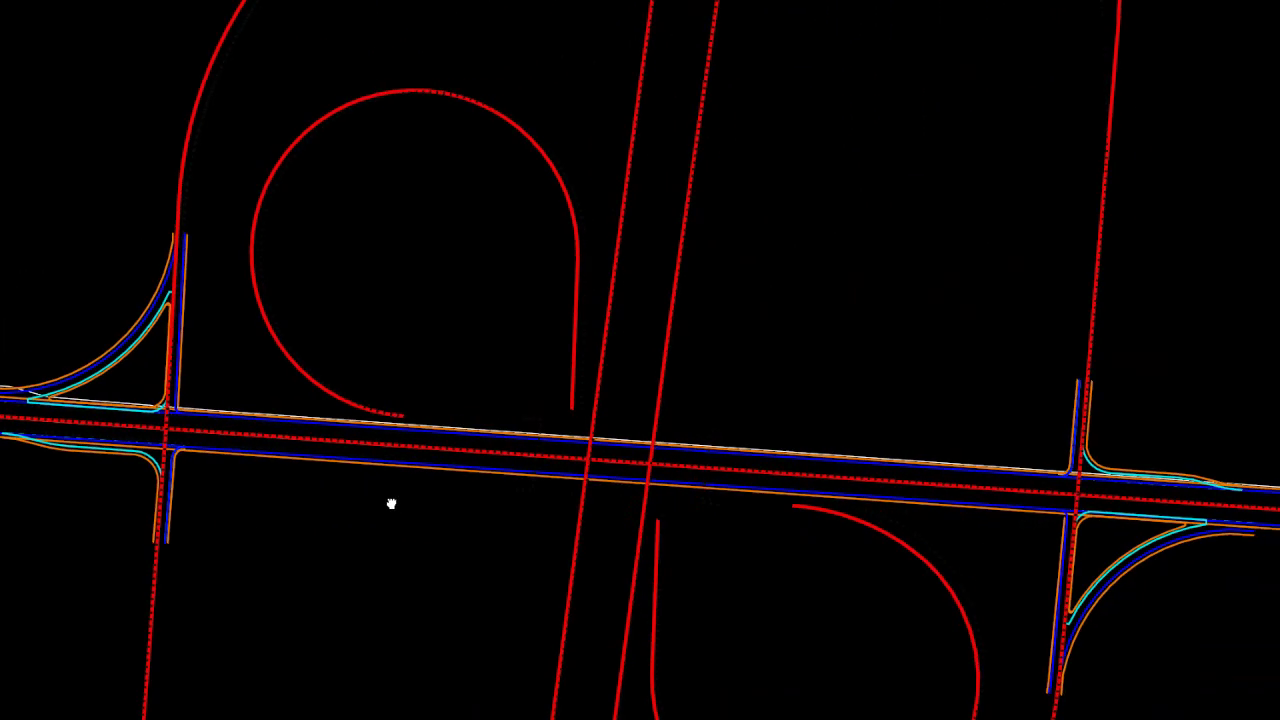
middle_click_drag(943, 523, 741, 529)
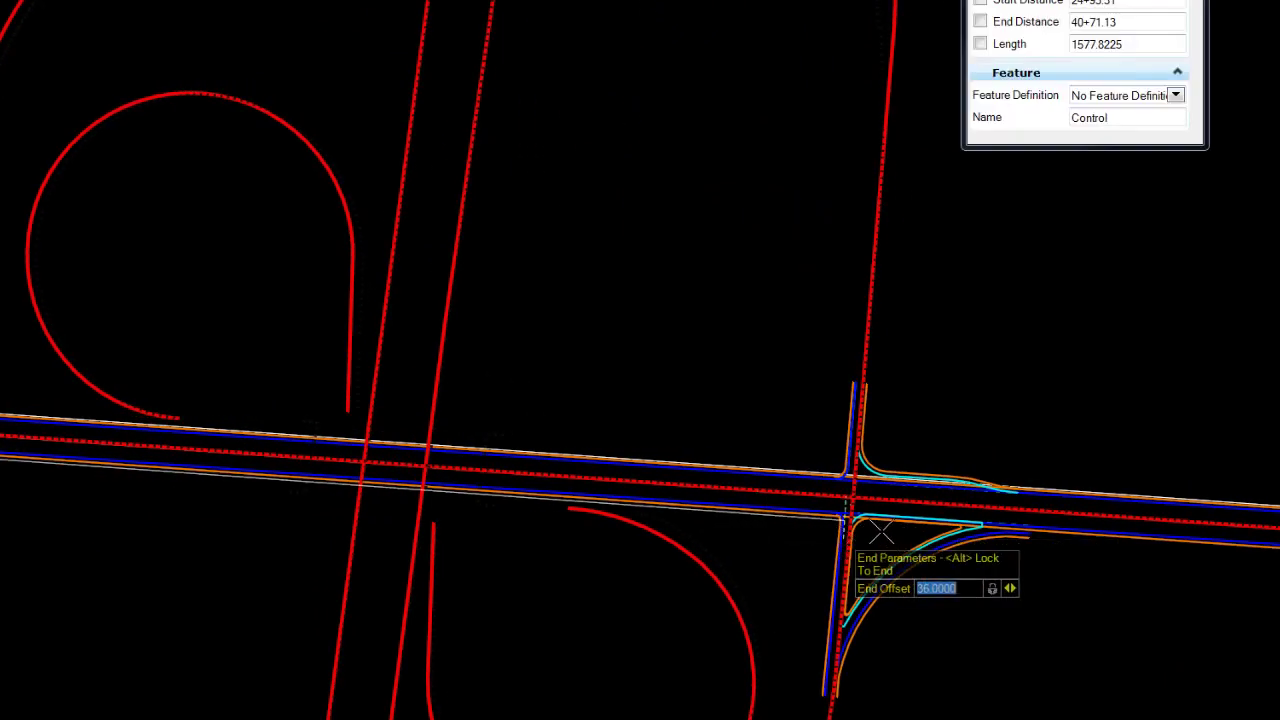
scroll(797, 537, "up", 1)
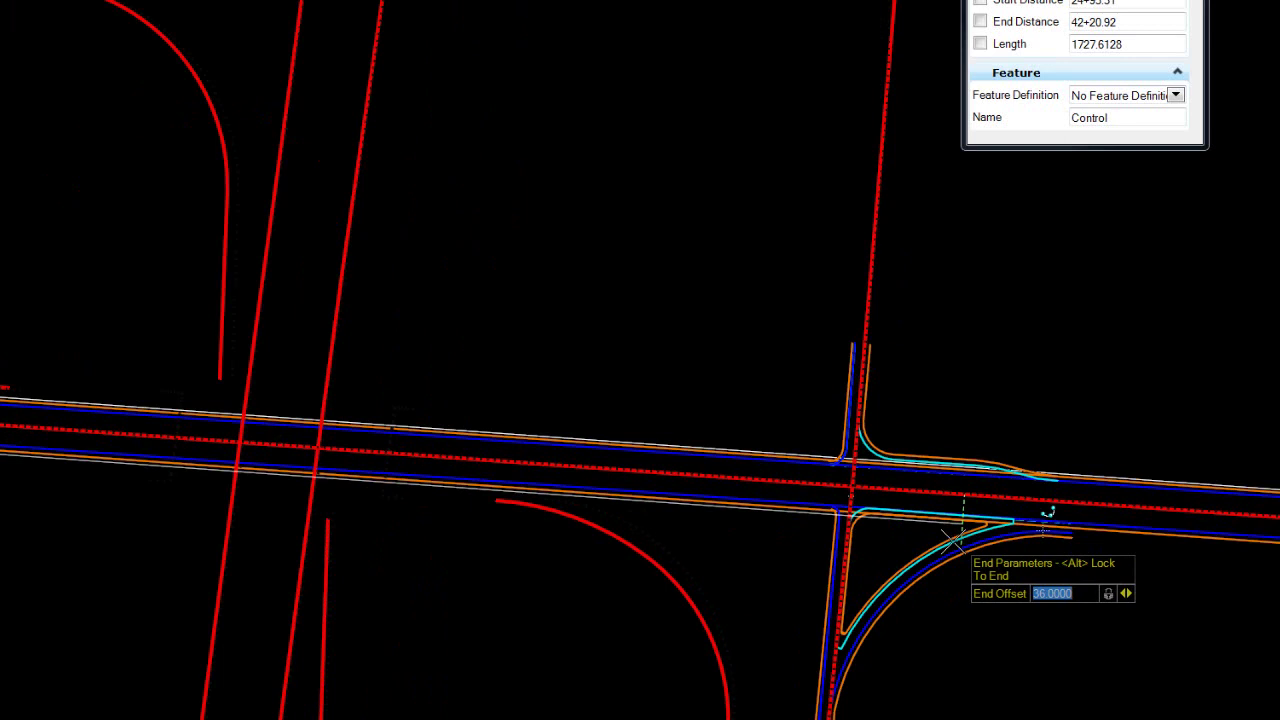
middle_click_drag(937, 523, 776, 555)
scroll(786, 530, "up", 3)
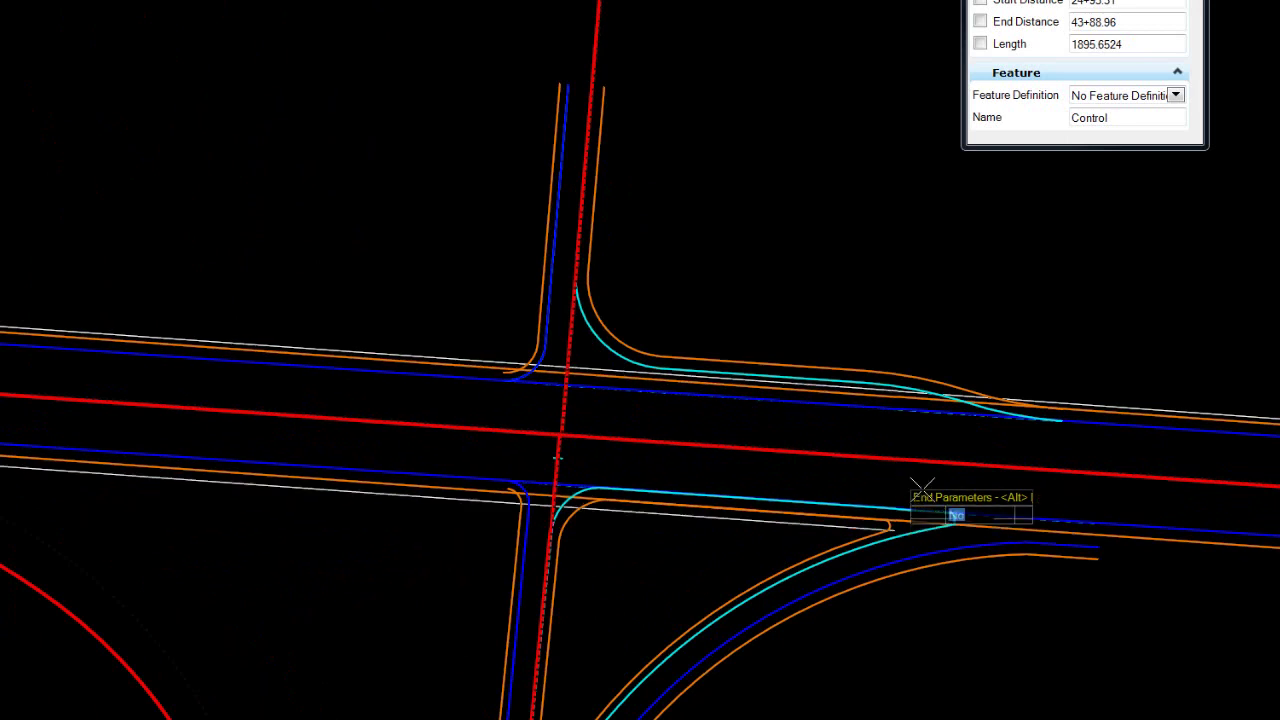
left_click(974, 491)
left_click(974, 491)
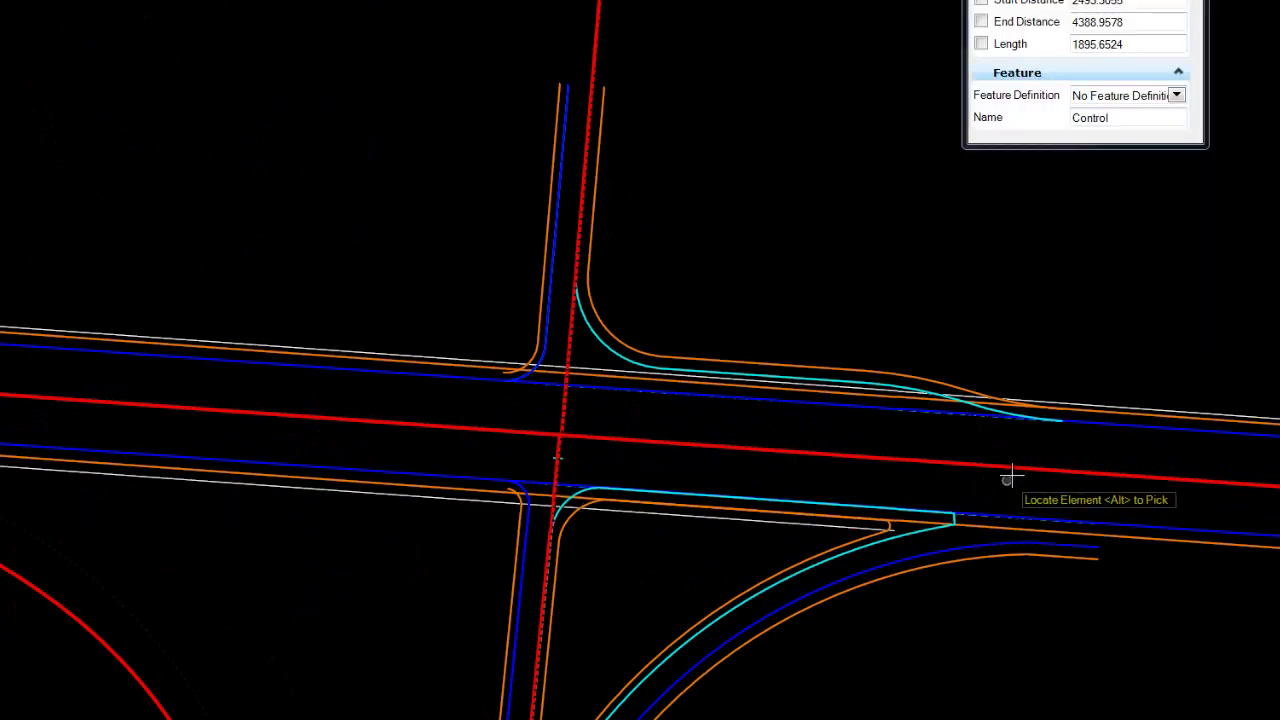
left_click(1022, 468)
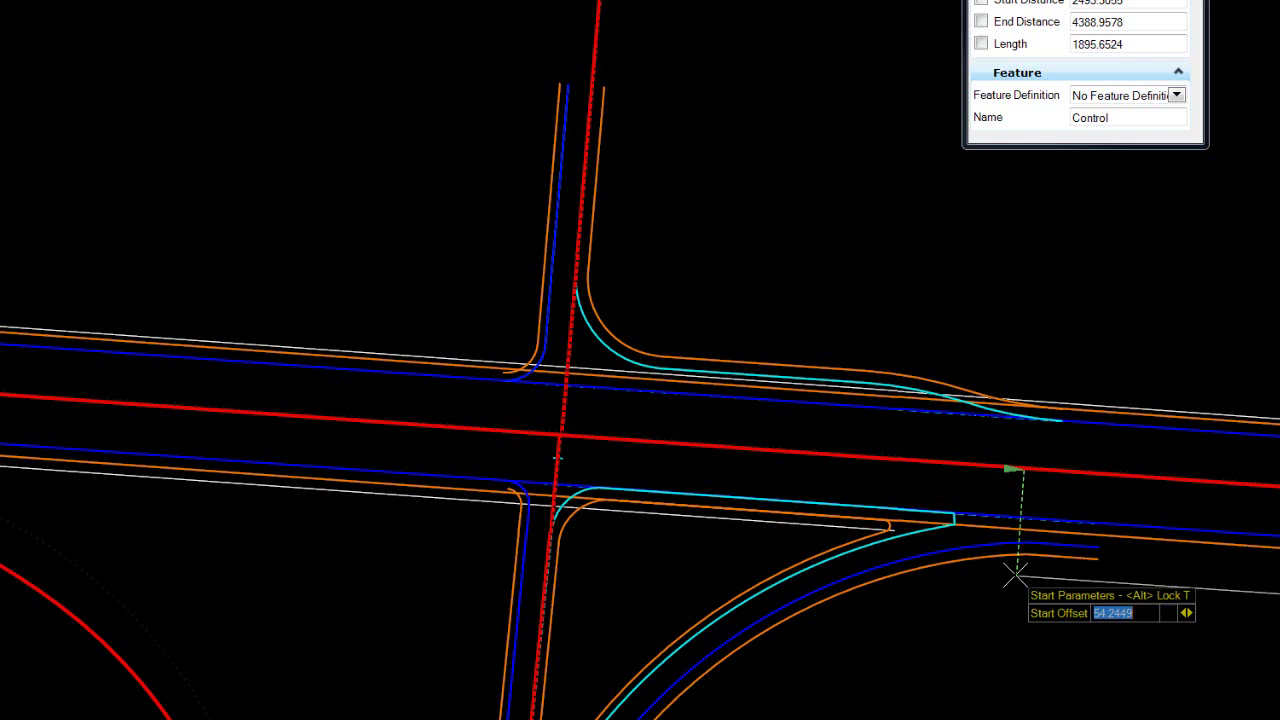
scroll(975, 525, "up", 1)
scroll(896, 567, "up", 1)
middle_click_drag(896, 567, 655, 567)
type("48")
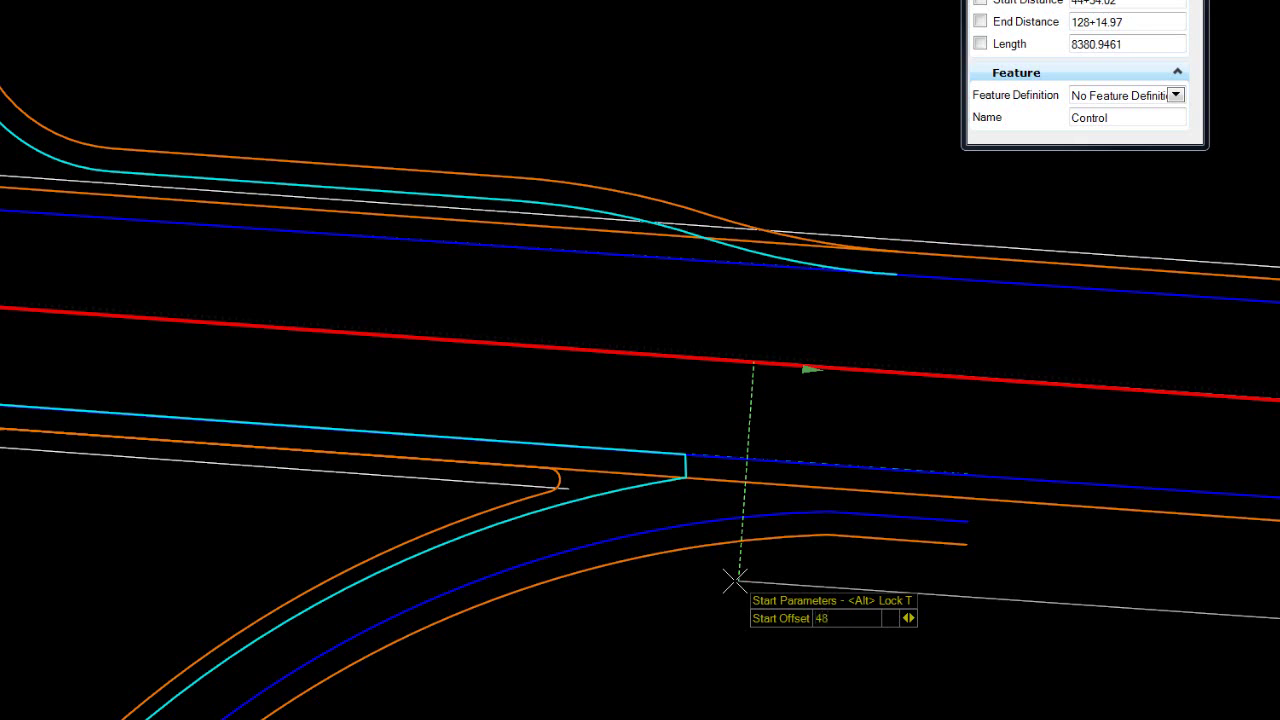
key("Return")
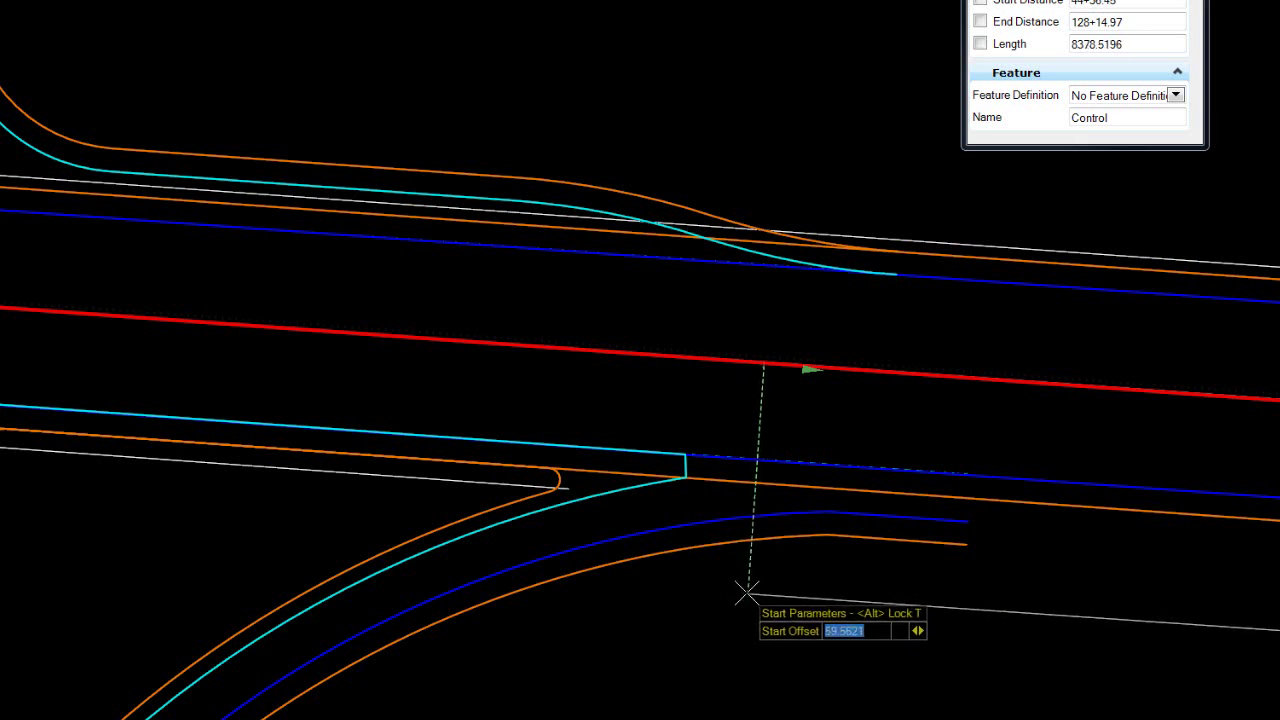
left_click(720, 587)
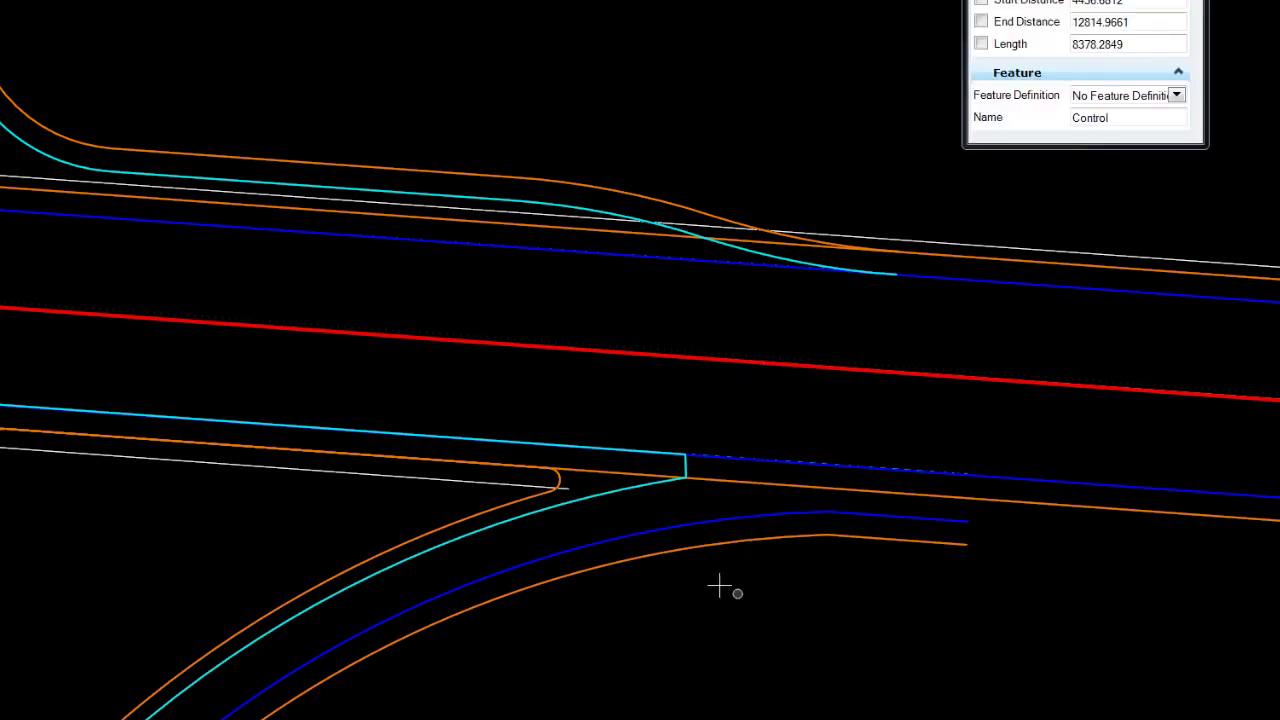
Draw a 61.41-long taper offset widening from 36 to 48 between stations 43+89 and 44+50
left_click(680, 359)
scroll(595, 478, "up", 2)
scroll(575, 482, "up", 3)
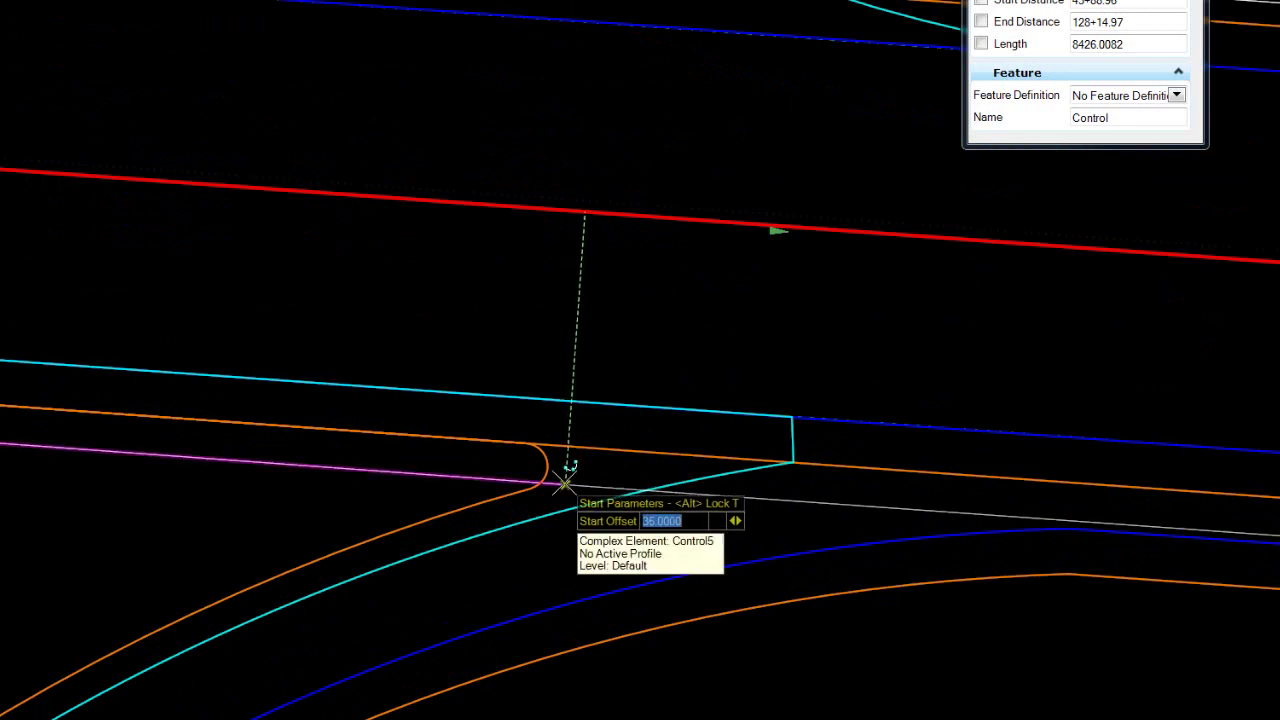
left_click(565, 484)
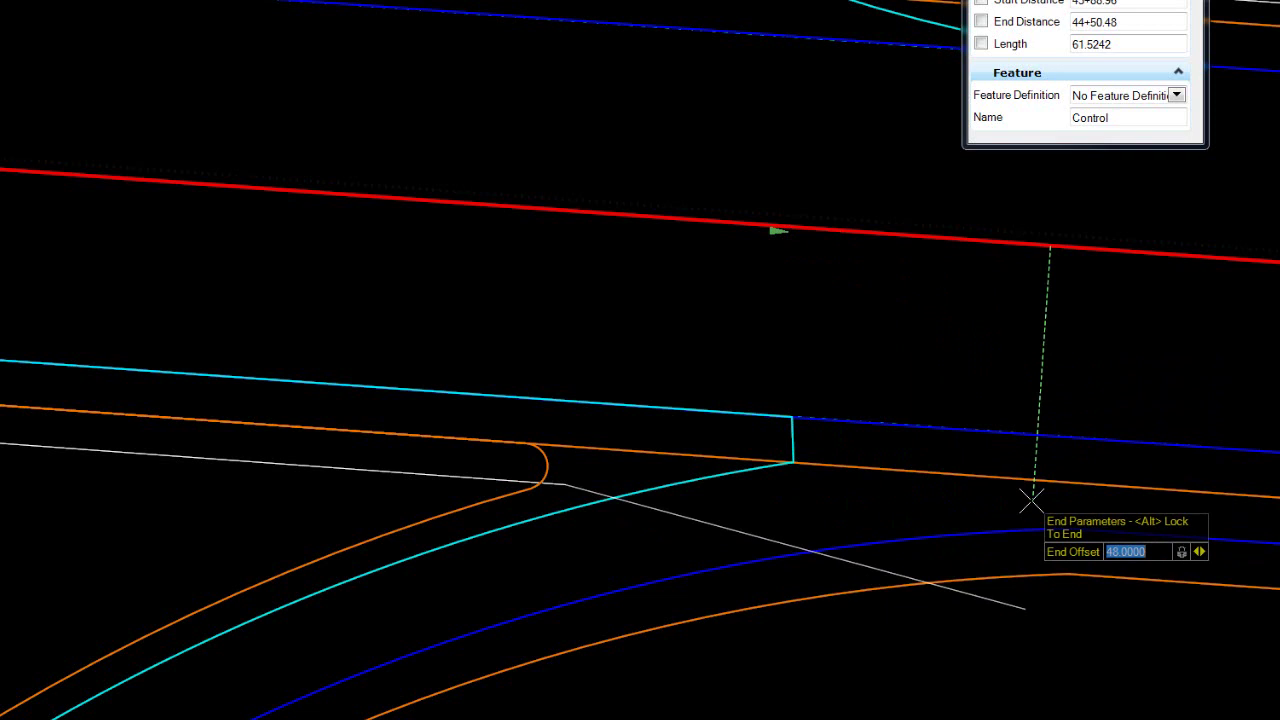
left_click(1031, 498)
scroll(645, 475, "down", 5)
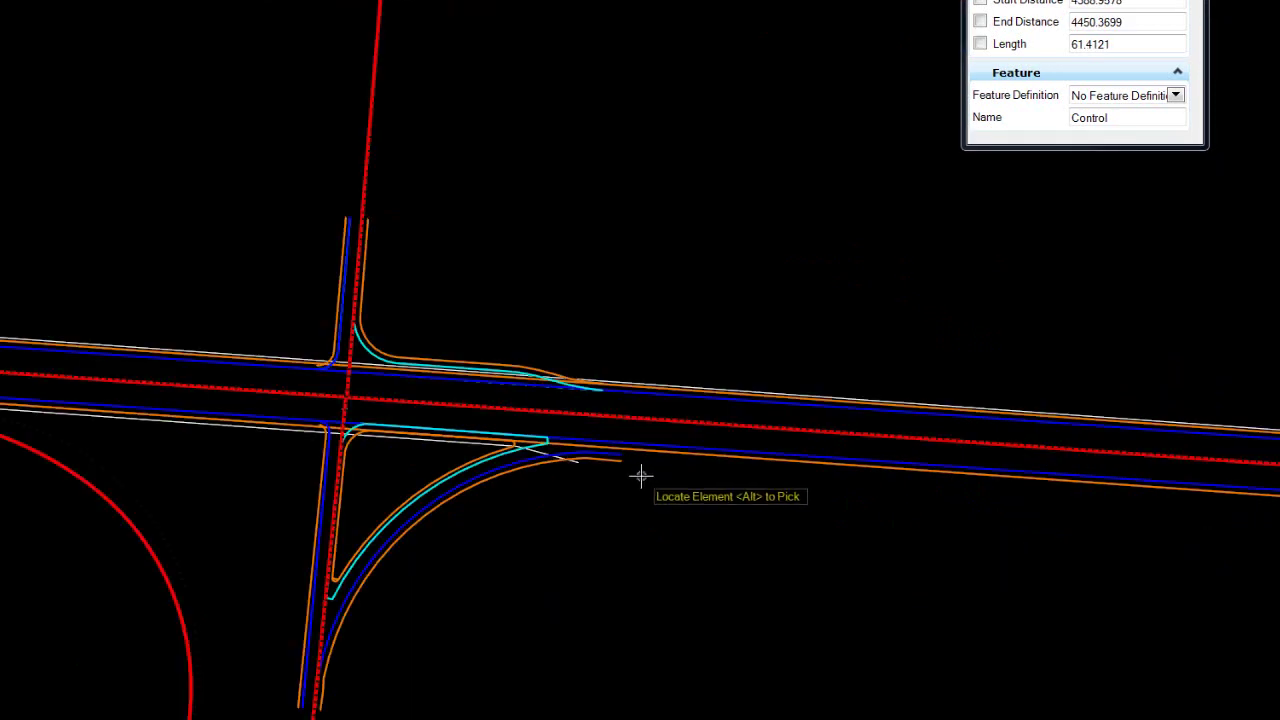
Add a constant 48 offset from station 44+50.37 to 48+66.96, about 416.59 long
scroll(590, 478, "up", 1)
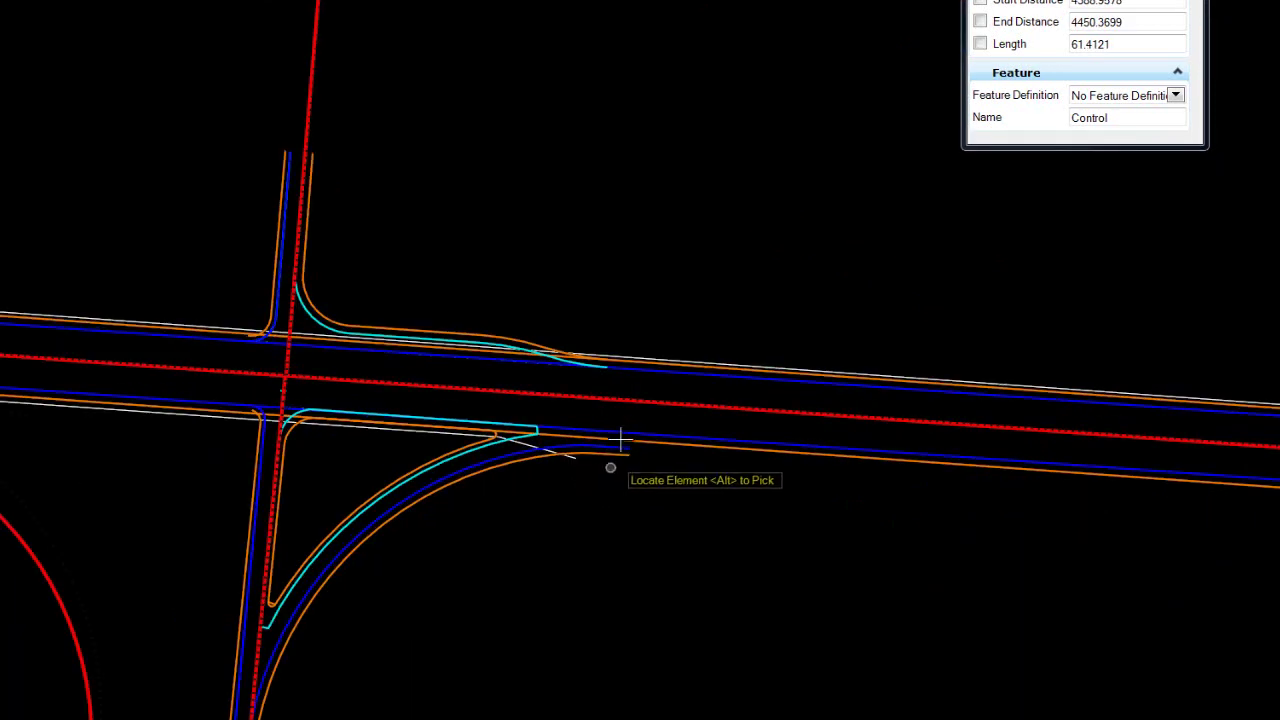
left_click(617, 401)
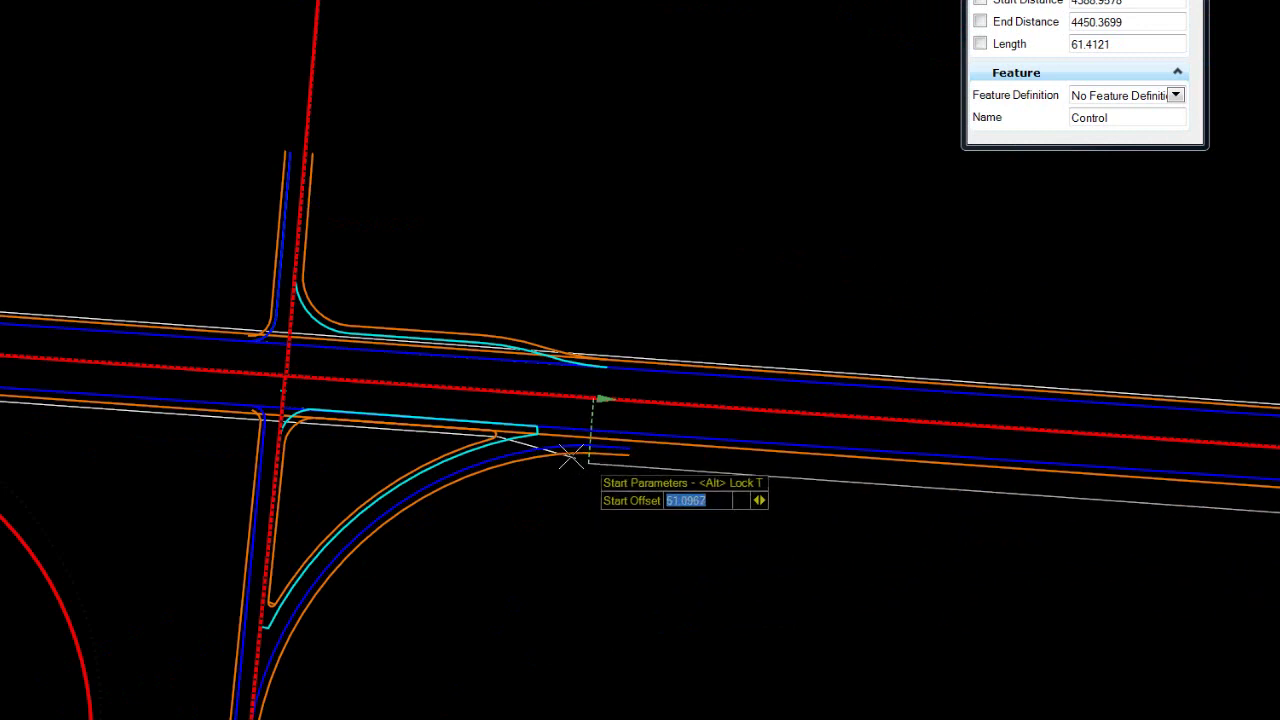
scroll(580, 450, "up", 1)
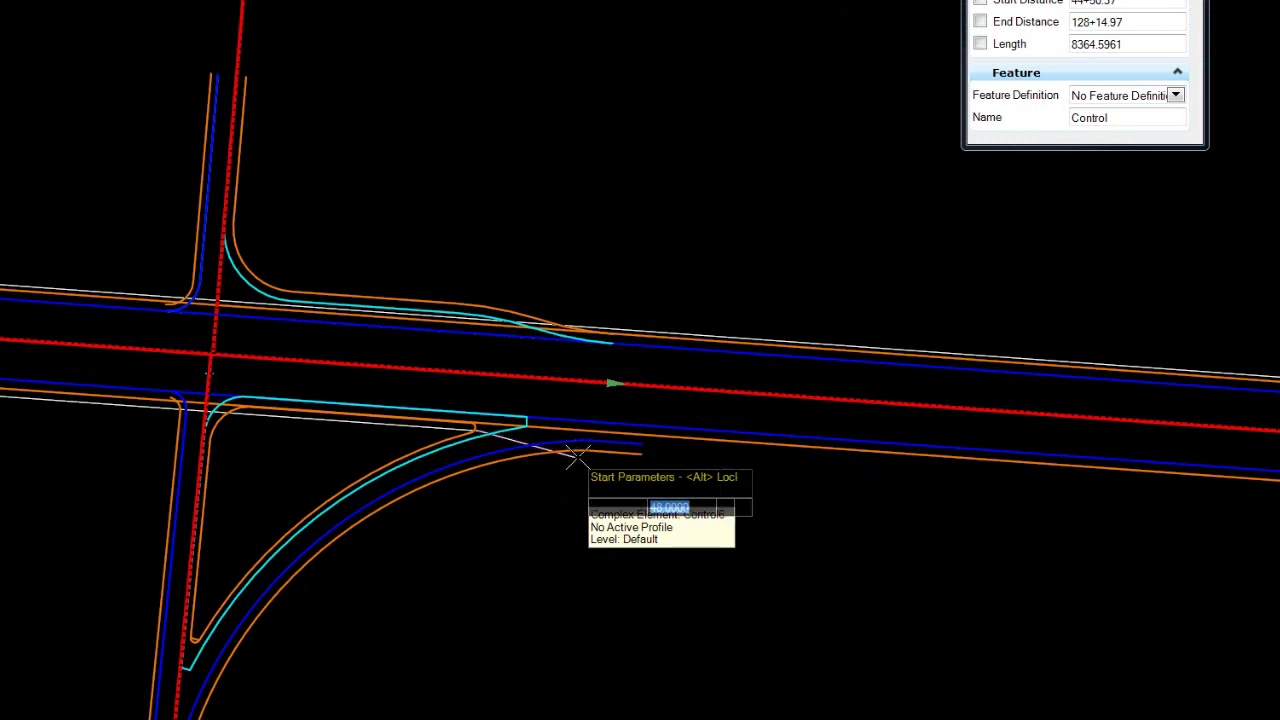
left_click(575, 455)
scroll(930, 494, "down", 2)
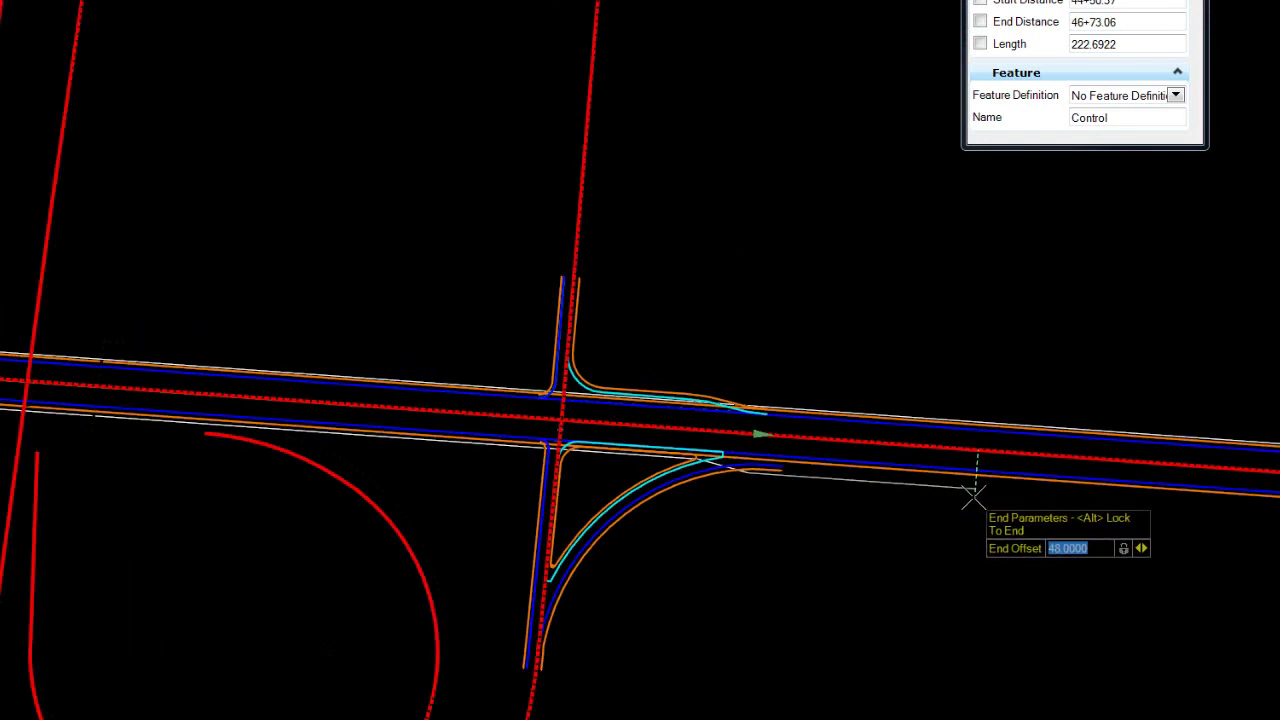
middle_click_drag(972, 497, 723, 480)
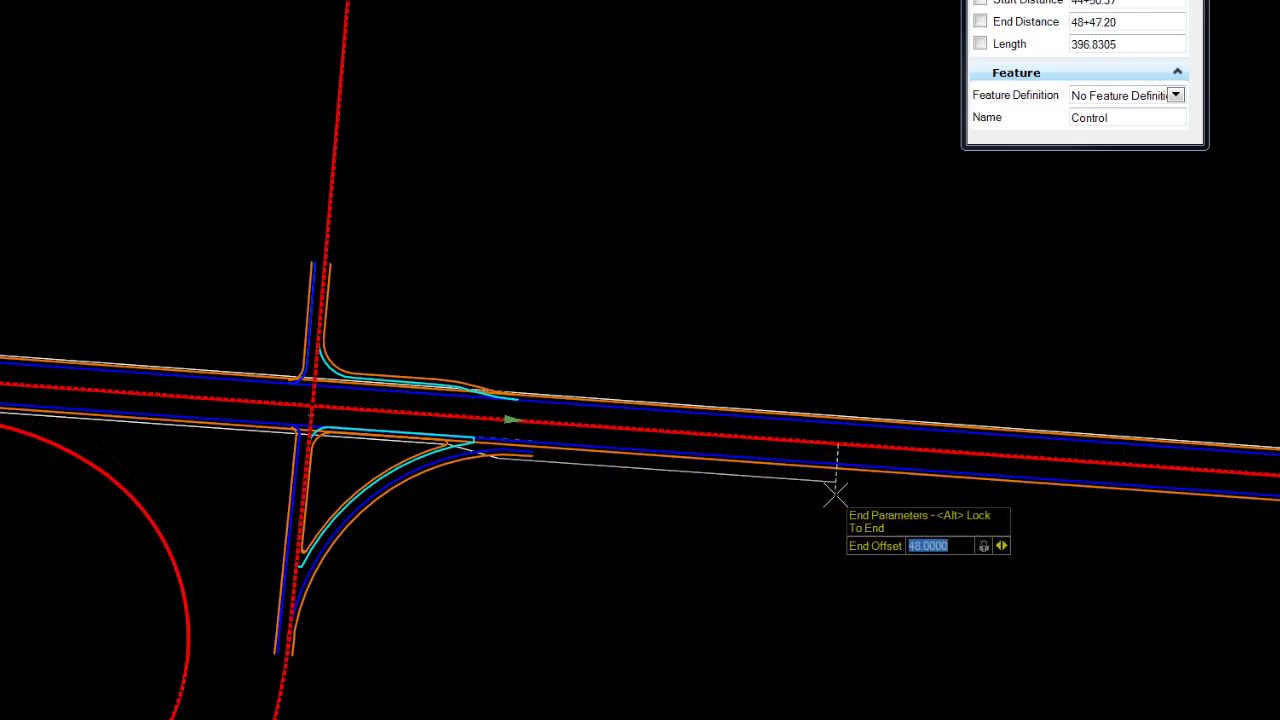
left_click(835, 493)
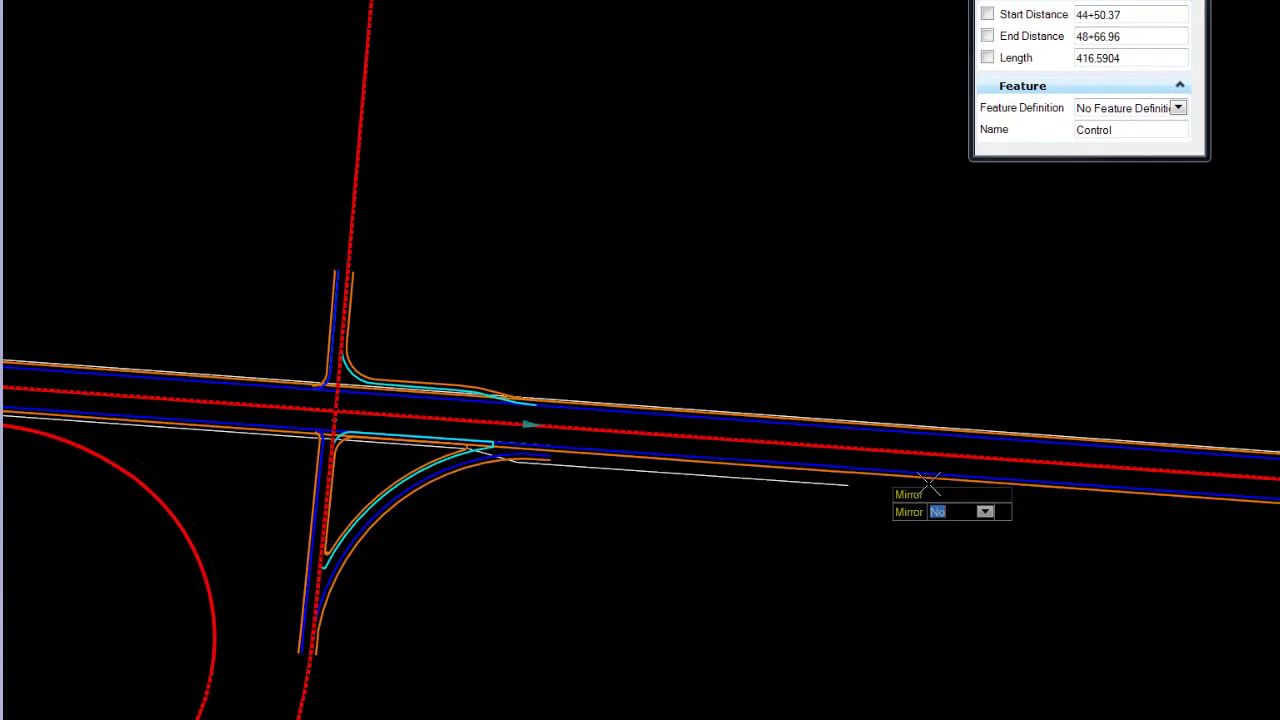
scroll(777, 580, "down", 3)
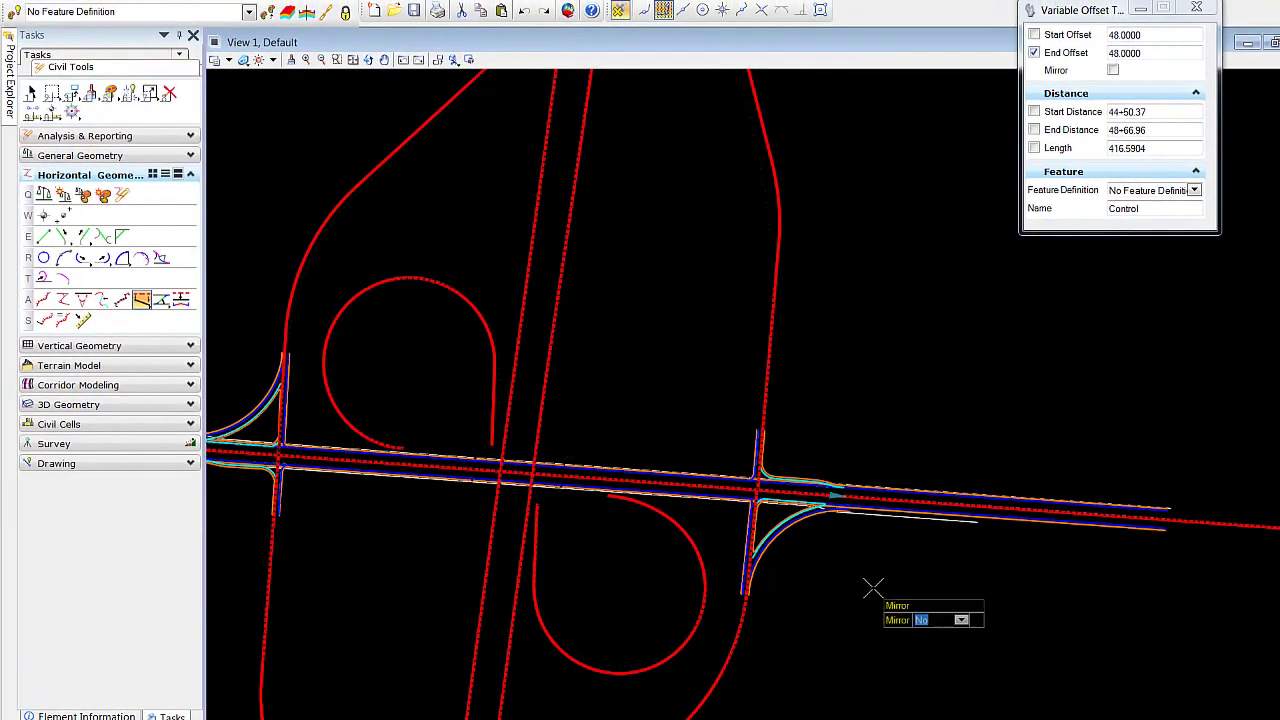
middle_click_drag(873, 587, 1034, 523)
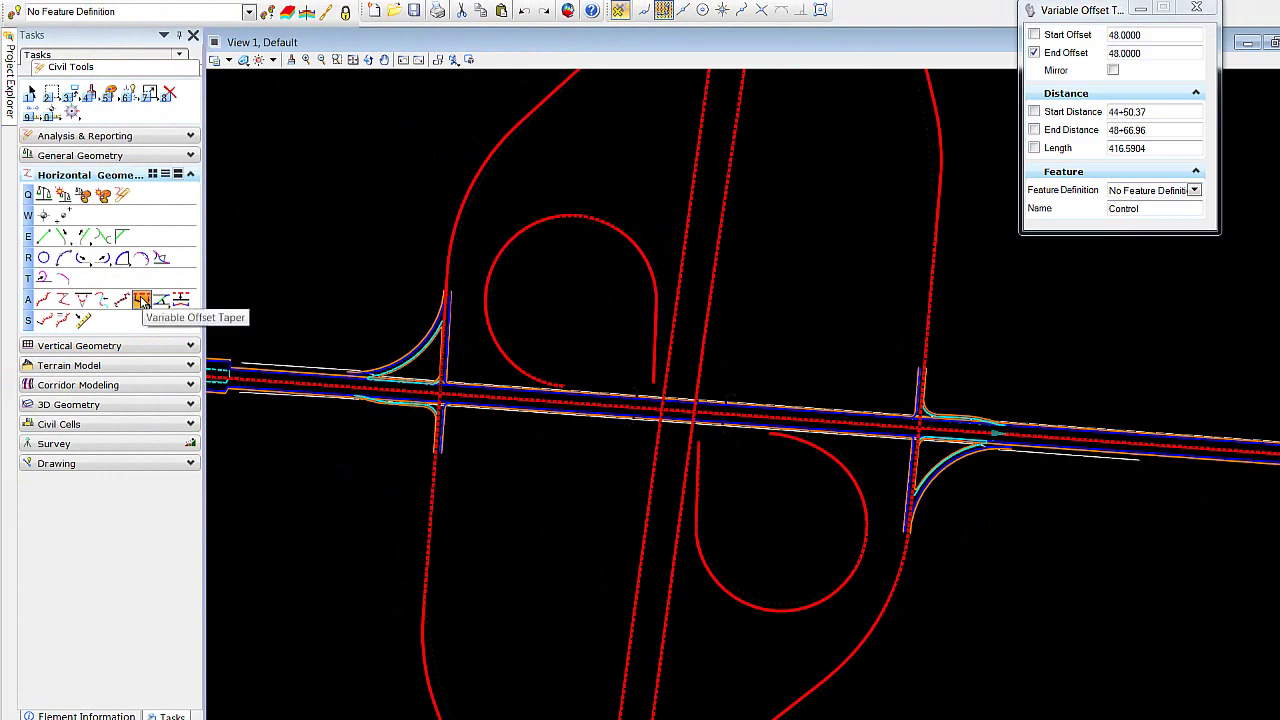
Join the south-side offset pieces into one complex chain named Control-R
left_click(44, 301)
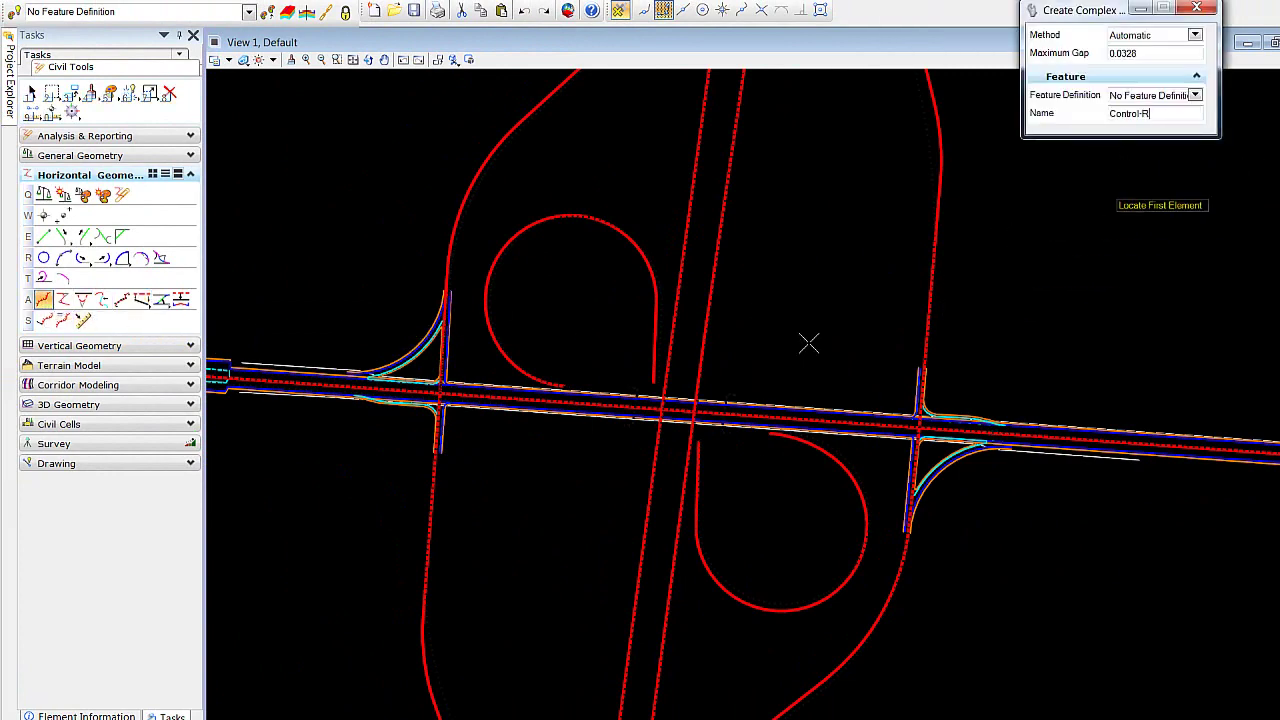
scroll(245, 405, "up", 3)
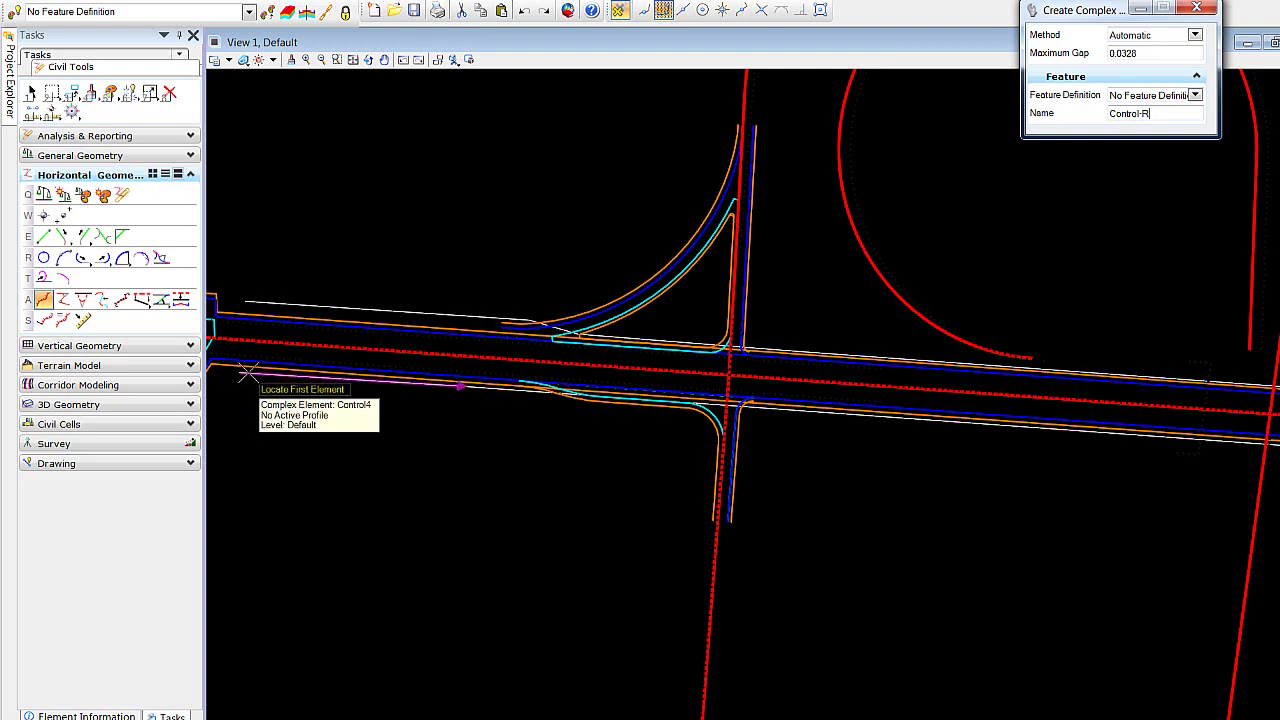
left_click(275, 464)
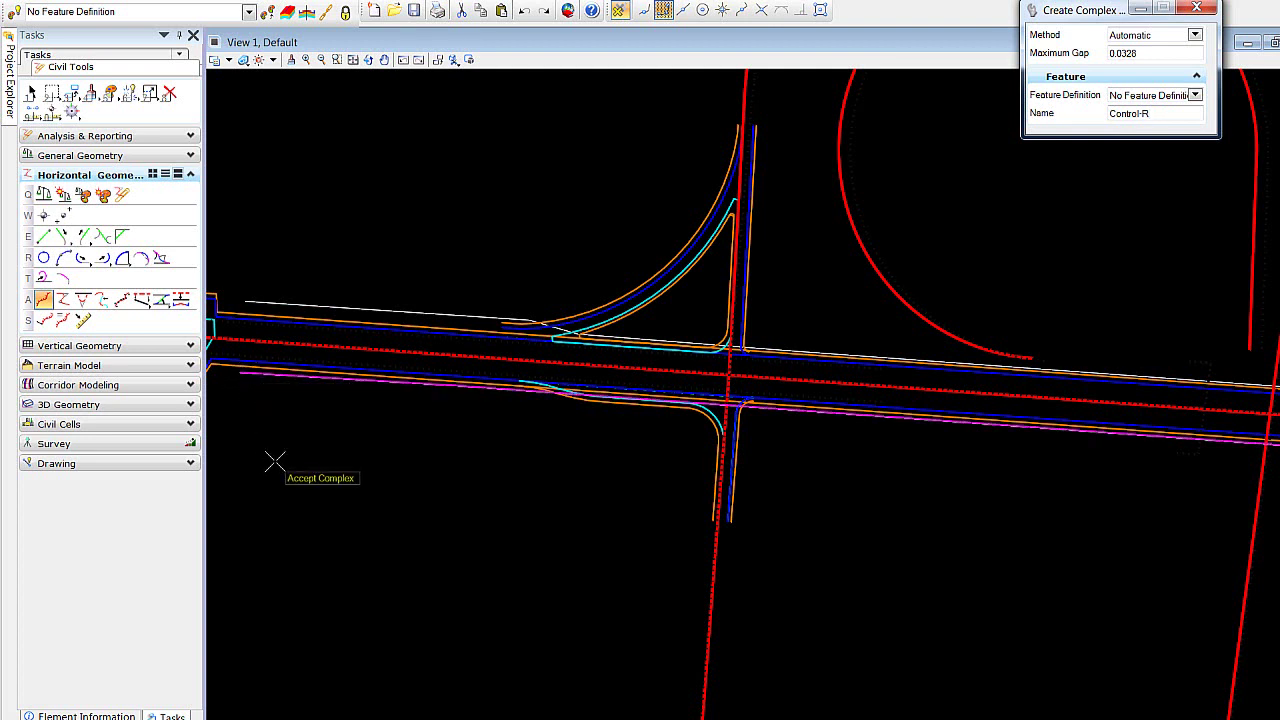
scroll(273, 462, "down", 3)
scroll(273, 462, "down", 1)
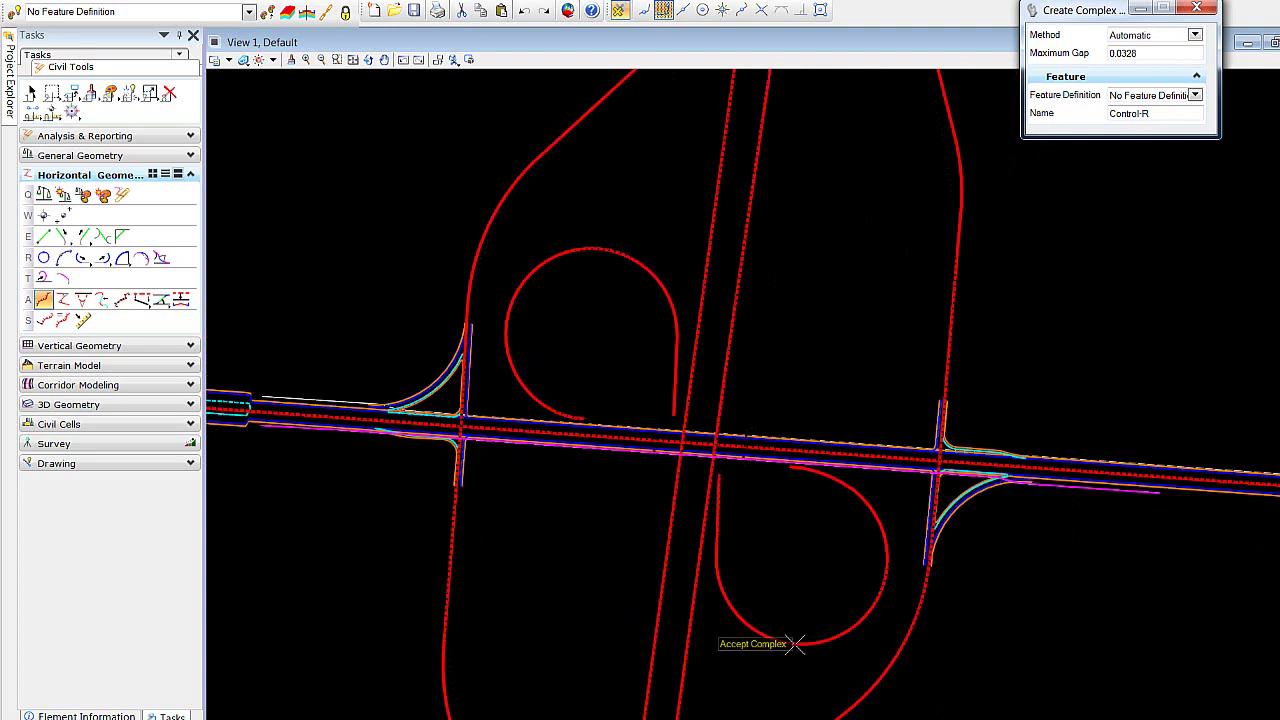
left_click(948, 655)
scroll(597, 546, "down", 3)
scroll(720, 507, "up", 3)
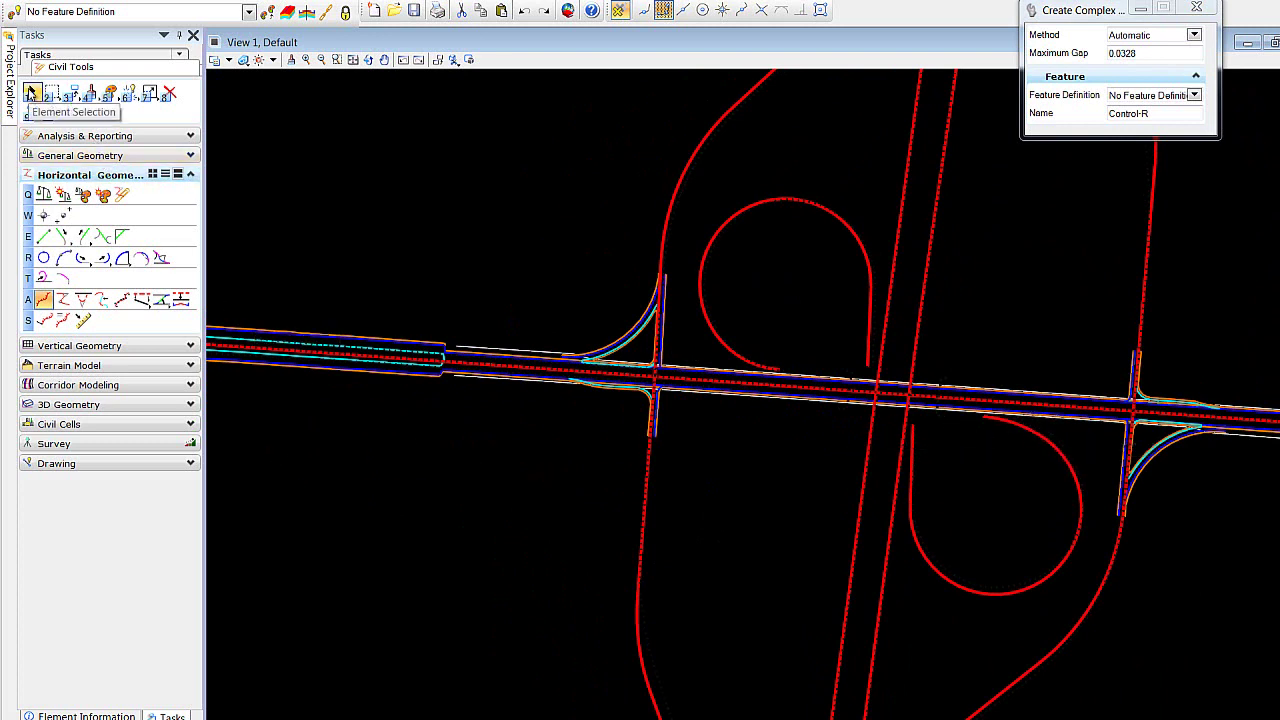
Turn on construction geometry display in the view attributes
left_click(31, 92)
left_click(227, 61)
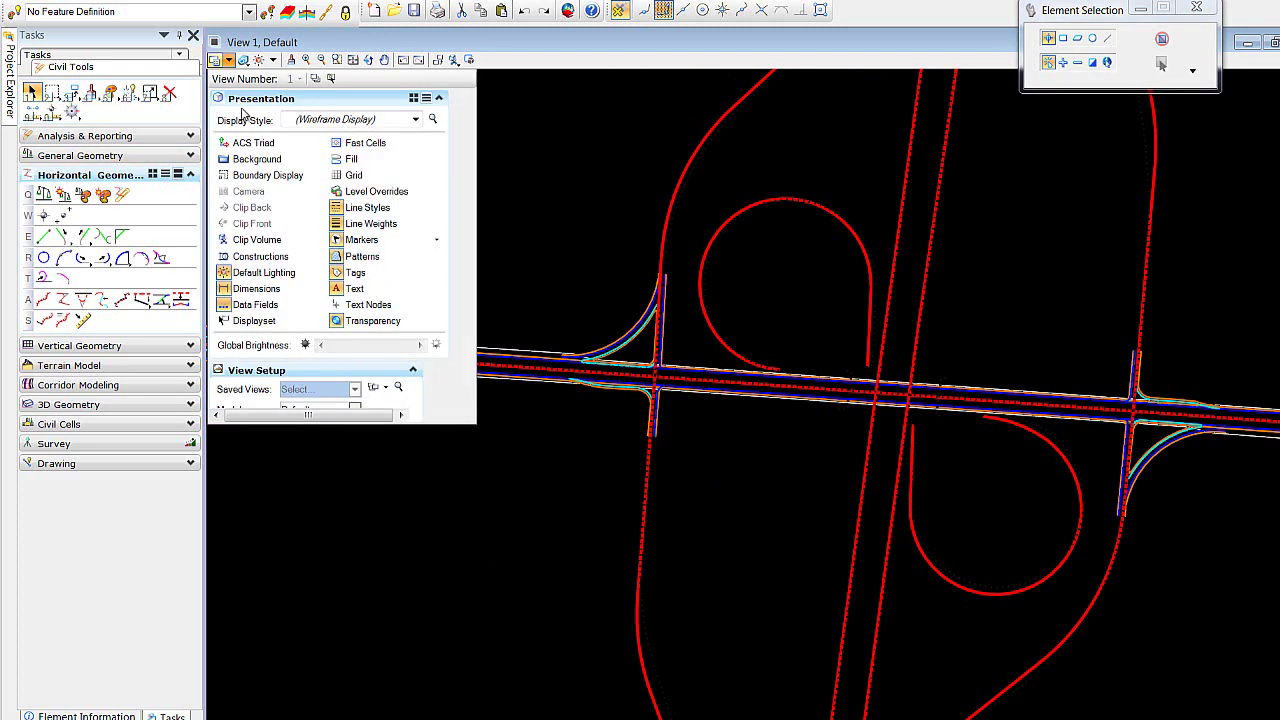
left_click(260, 257)
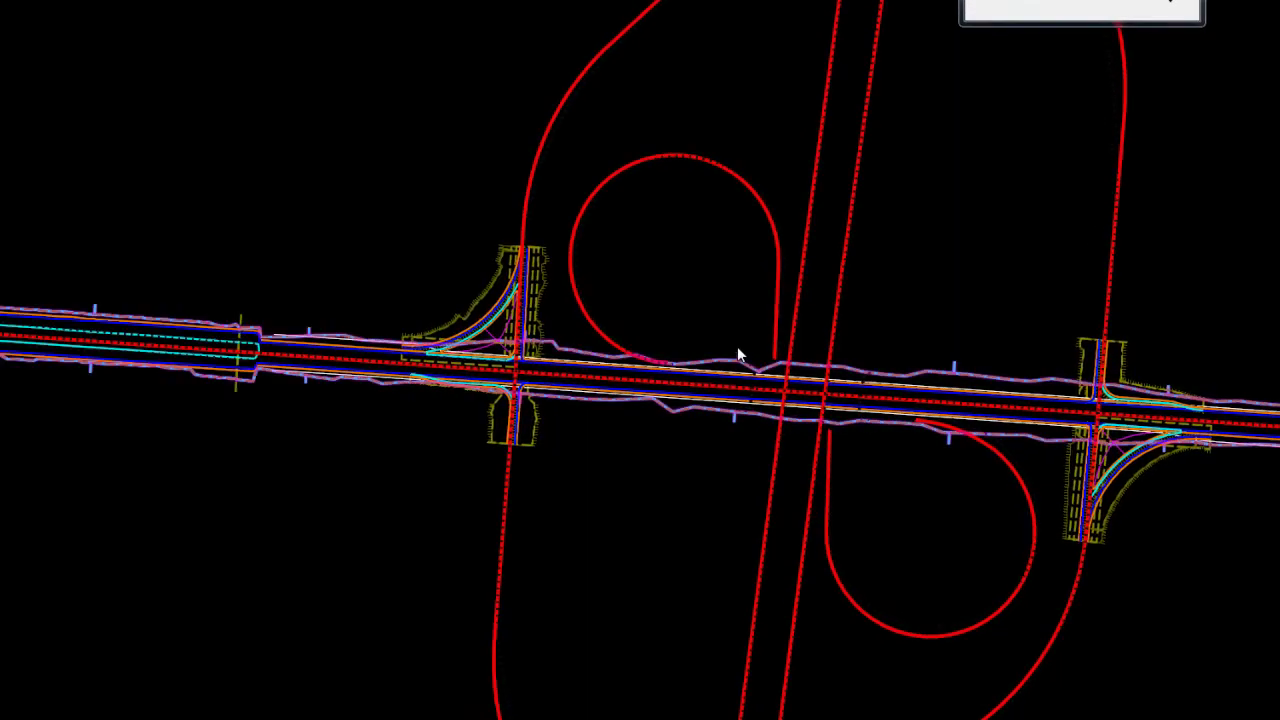
Start an R-EOP point control on the corridor, with its stop locked at 128+14.97
left_click(741, 346)
left_click(886, 338)
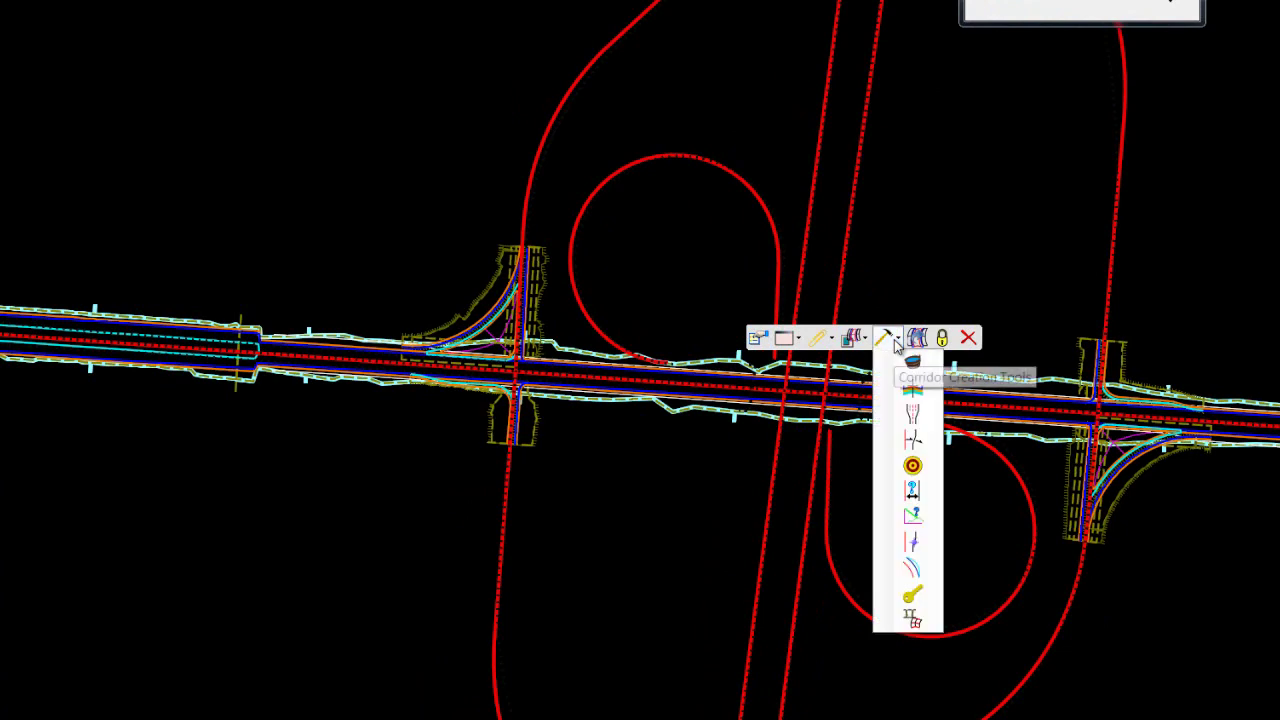
left_click(912, 541)
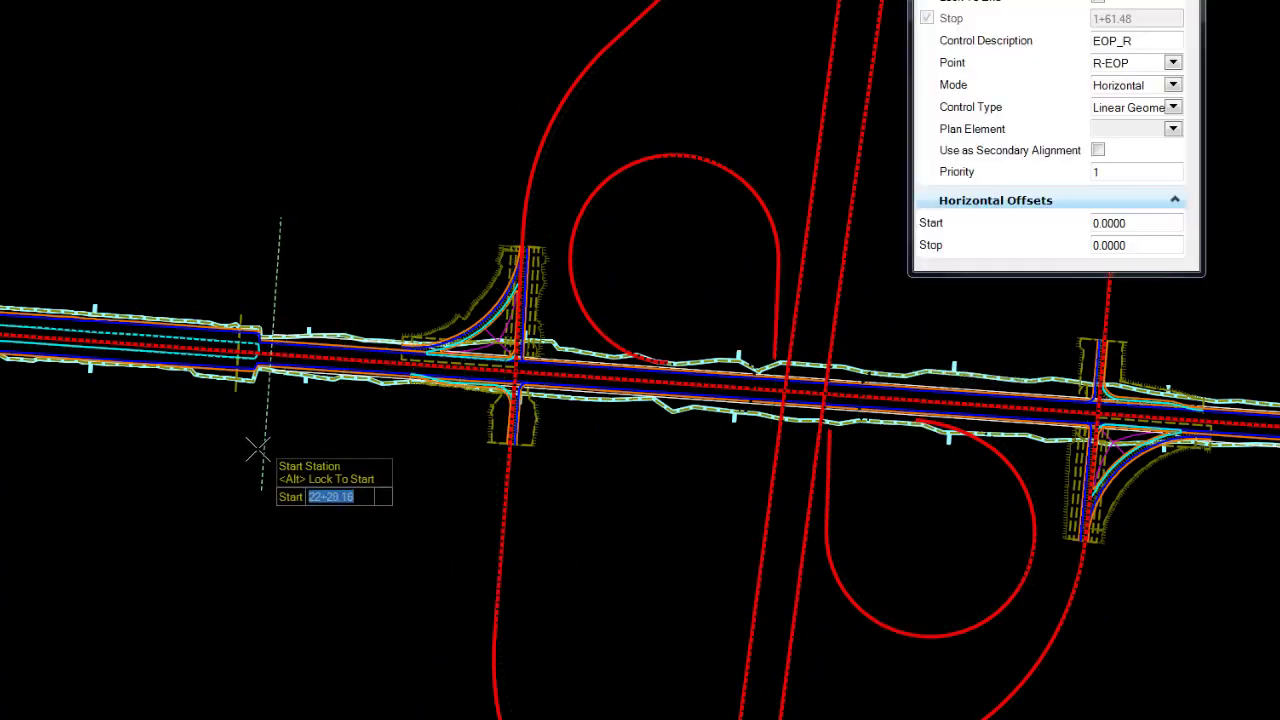
scroll(262, 436, "up", 3)
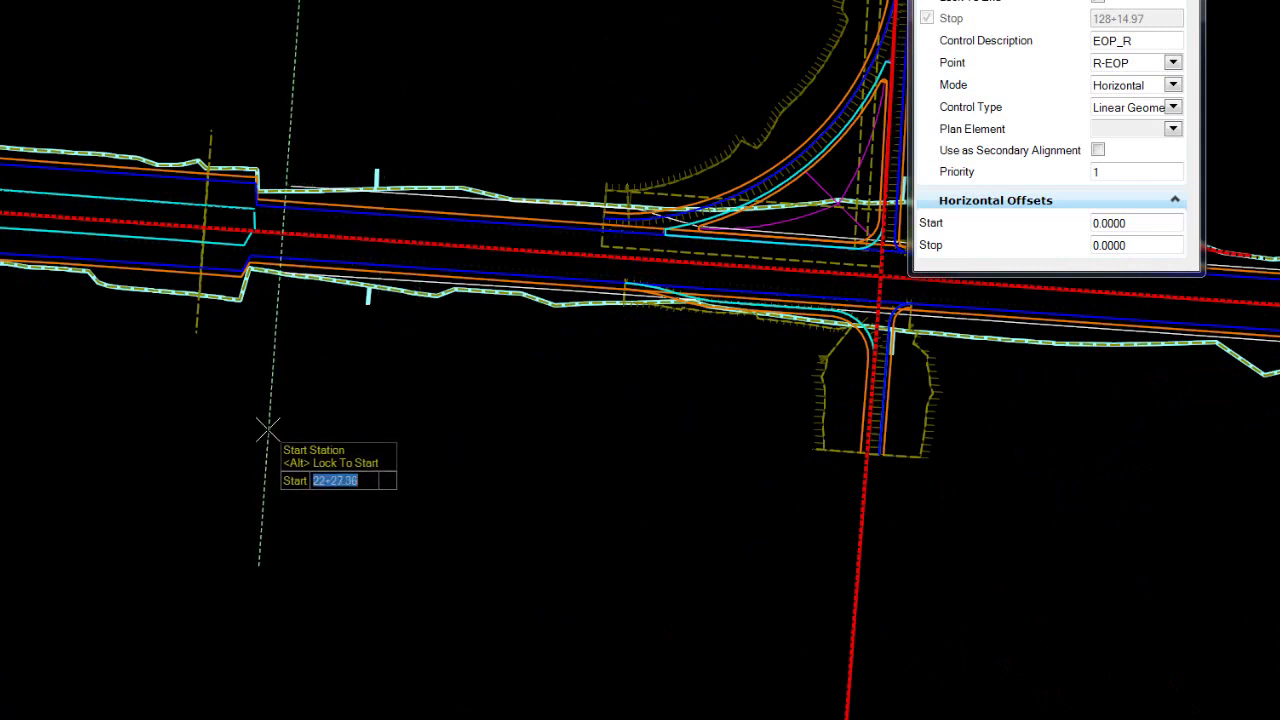
left_click(266, 430)
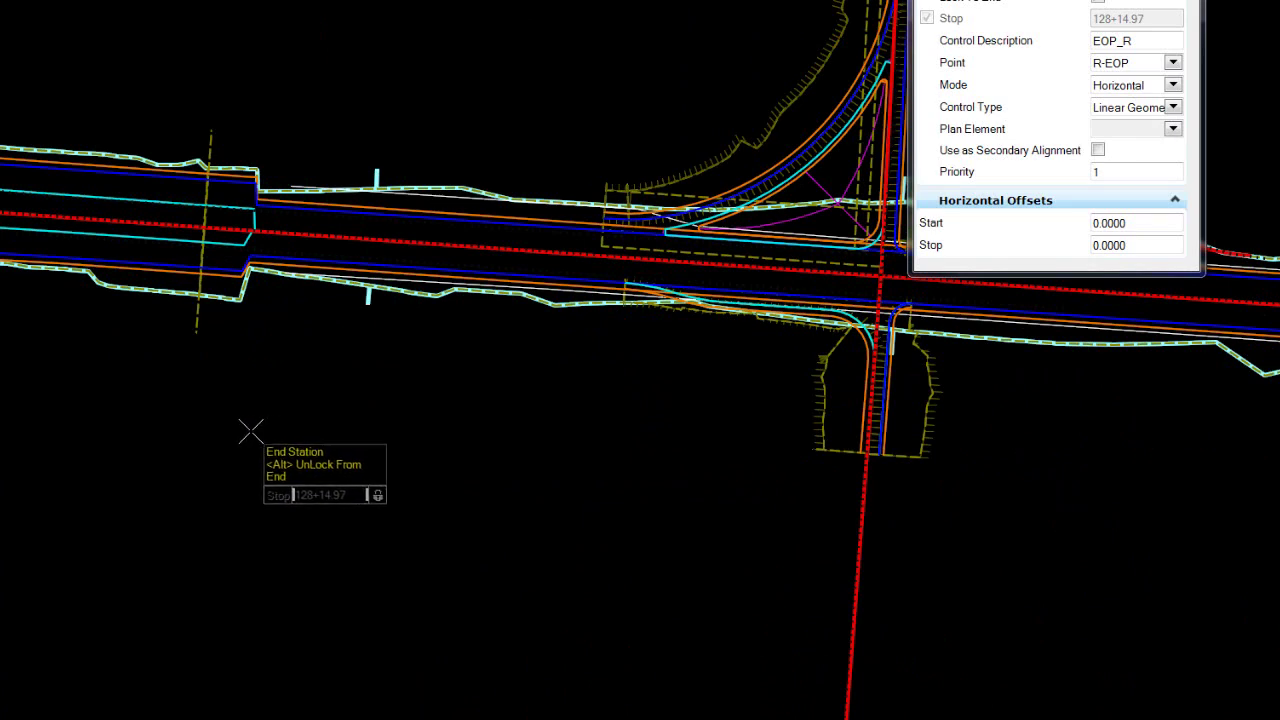
scroll(214, 443, "down", 2)
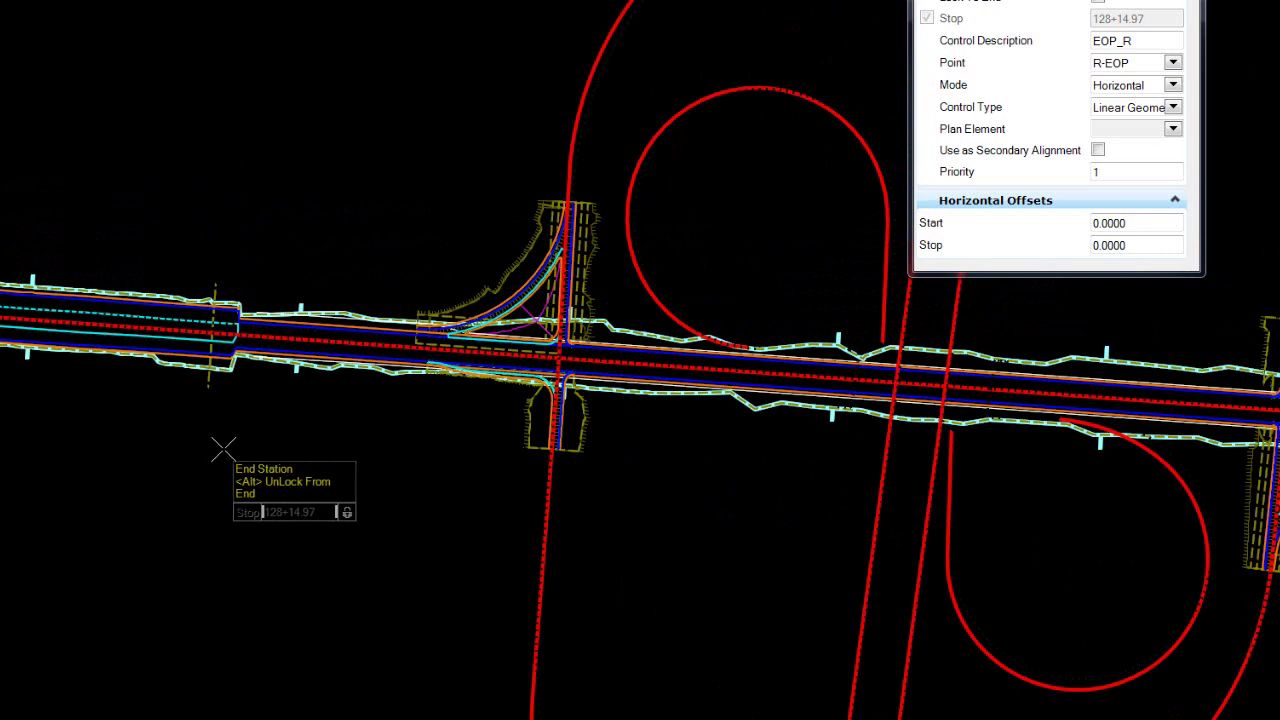
scroll(222, 447, "down", 1)
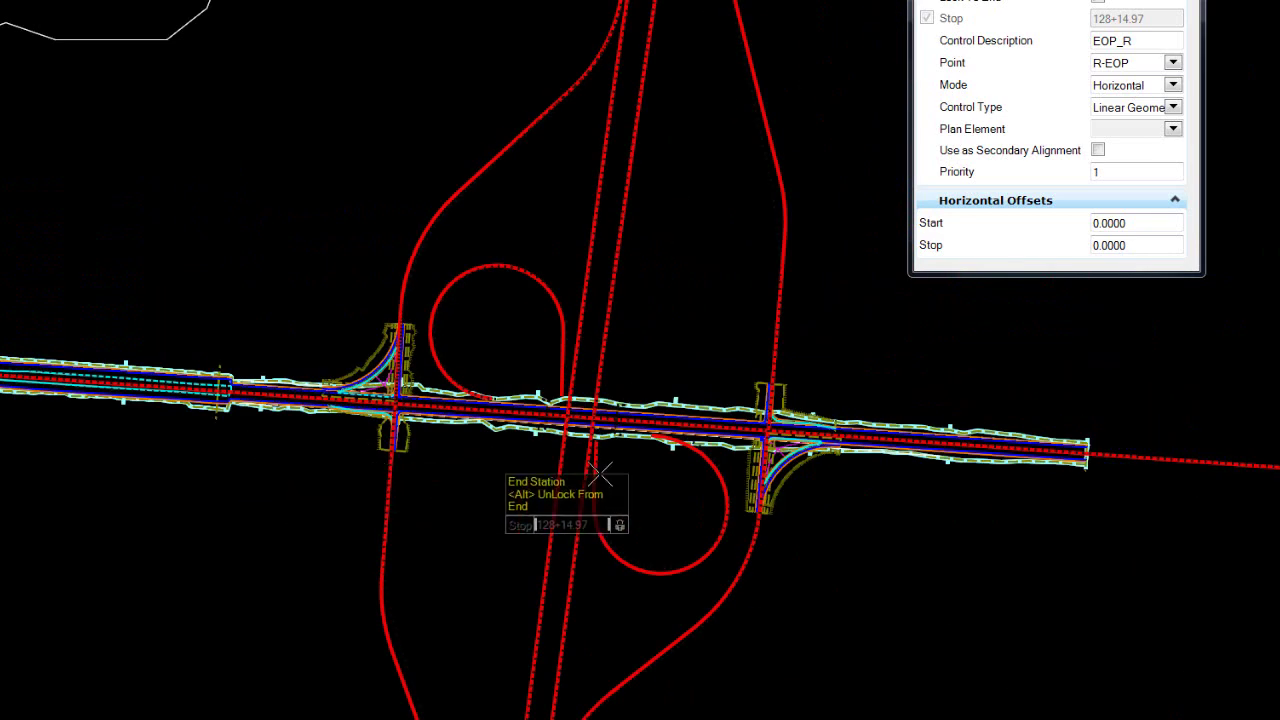
left_click(1099, 3)
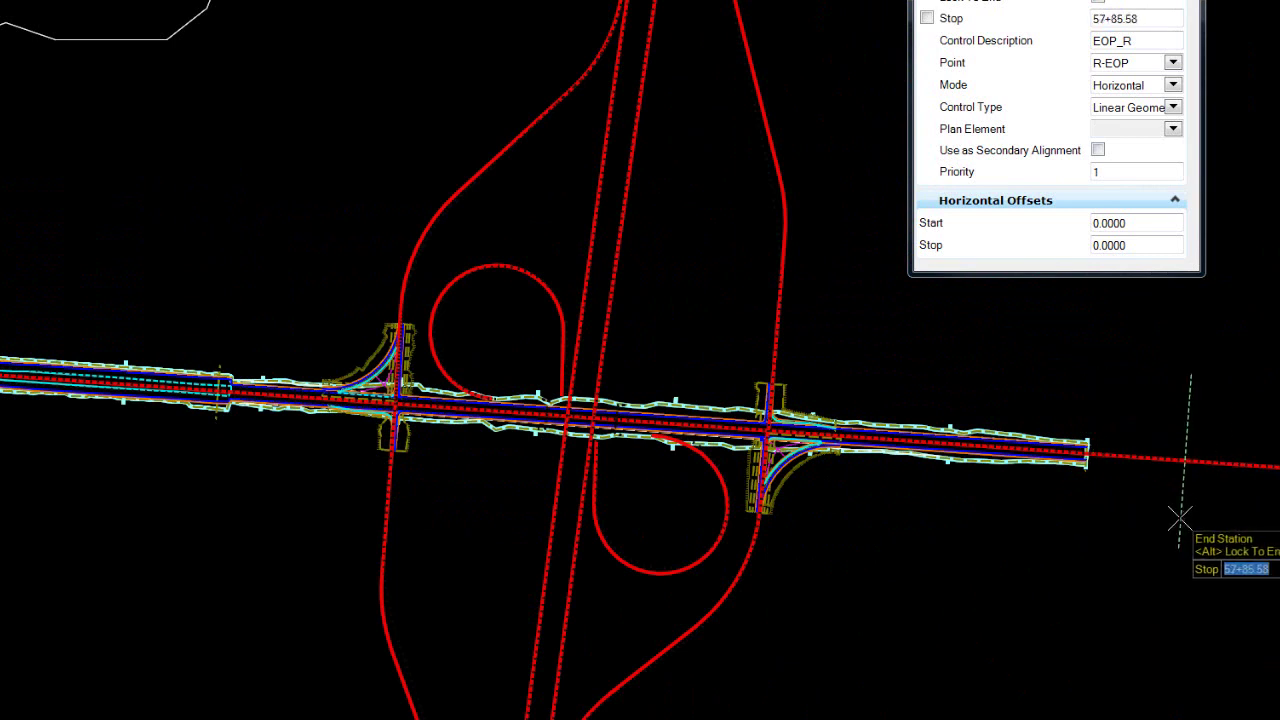
key("alt")
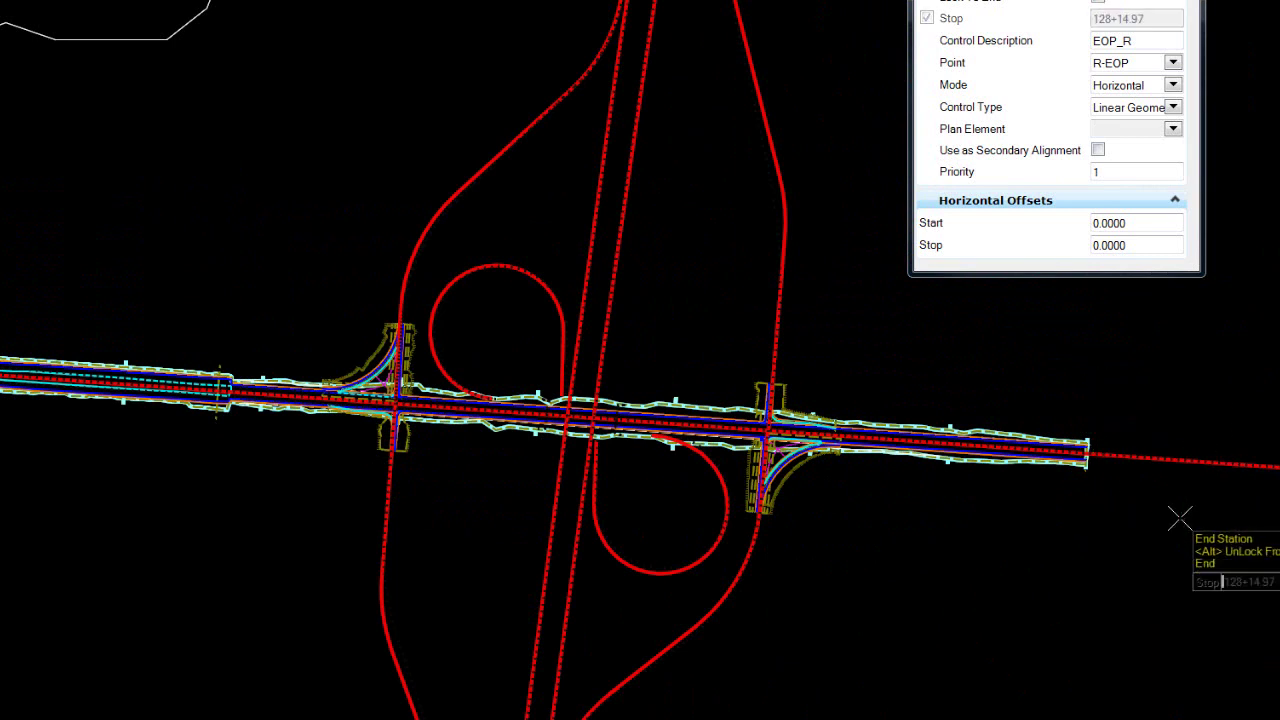
left_click(1180, 517)
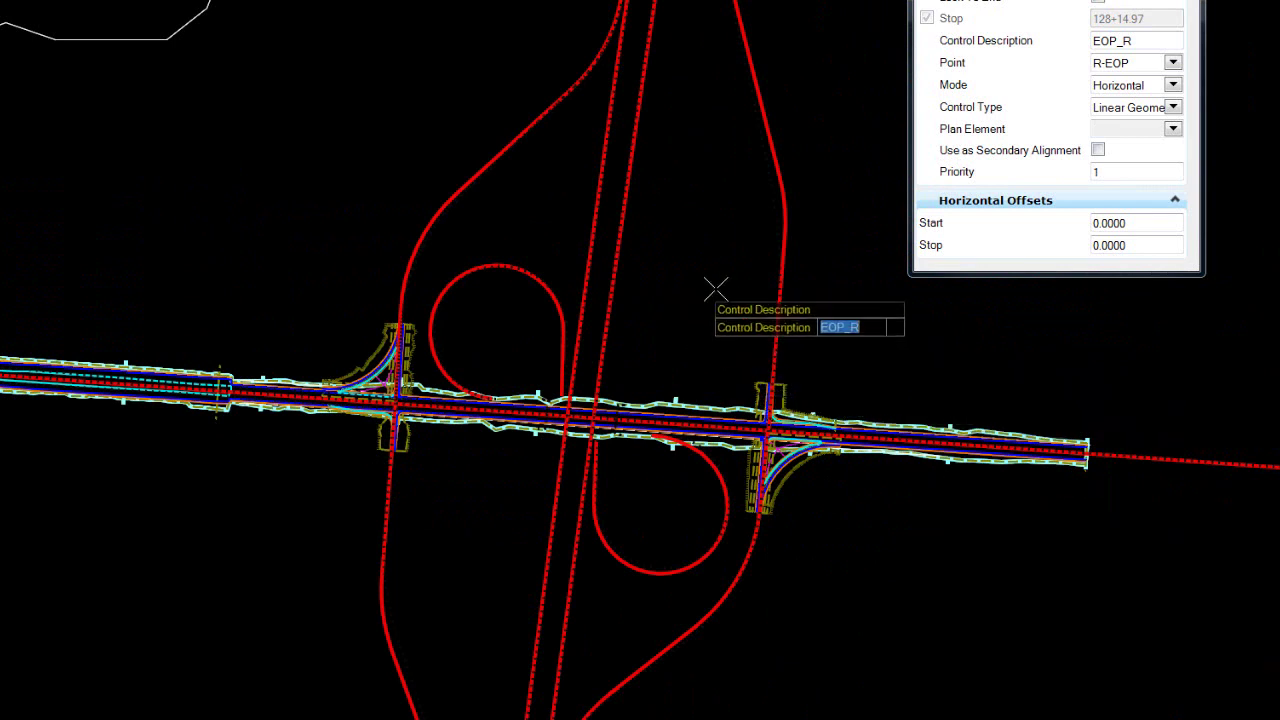
Set EOP_R to follow Control-R horizontally as linear geometry, no secondary, priority 1, start offset 0
scroll(694, 257, "up", 1)
left_click(670, 255)
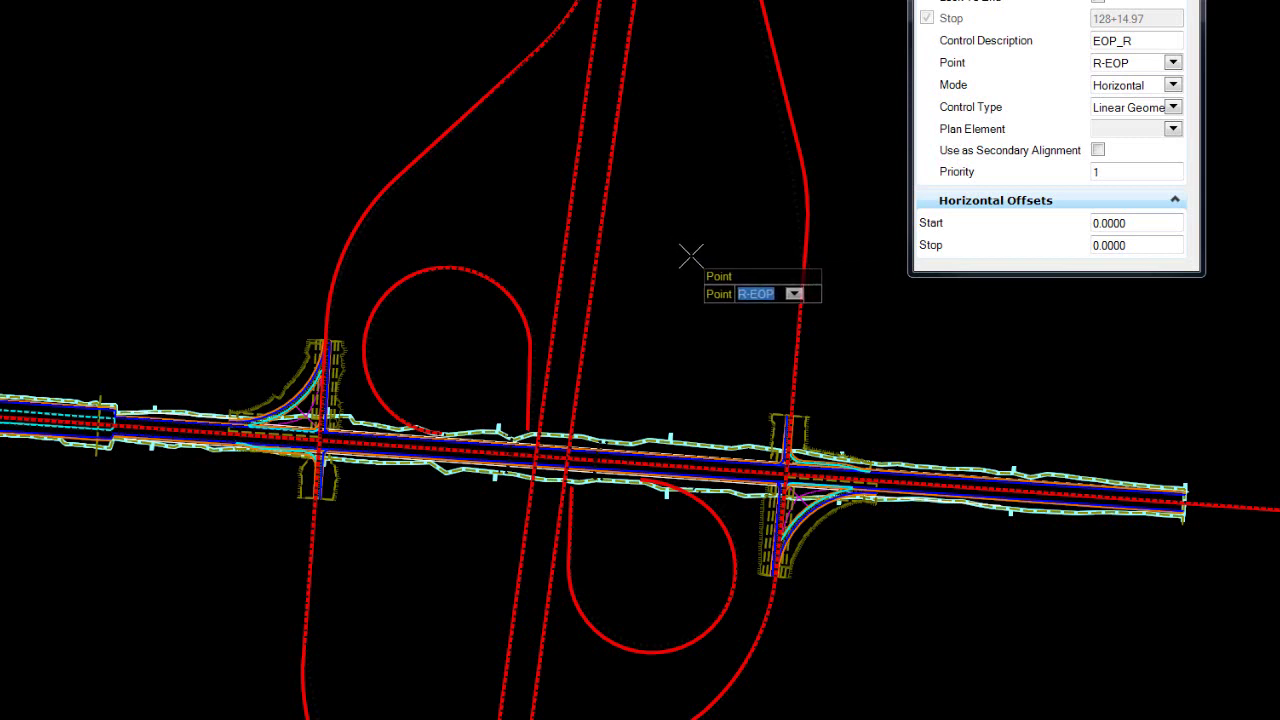
left_click(687, 253)
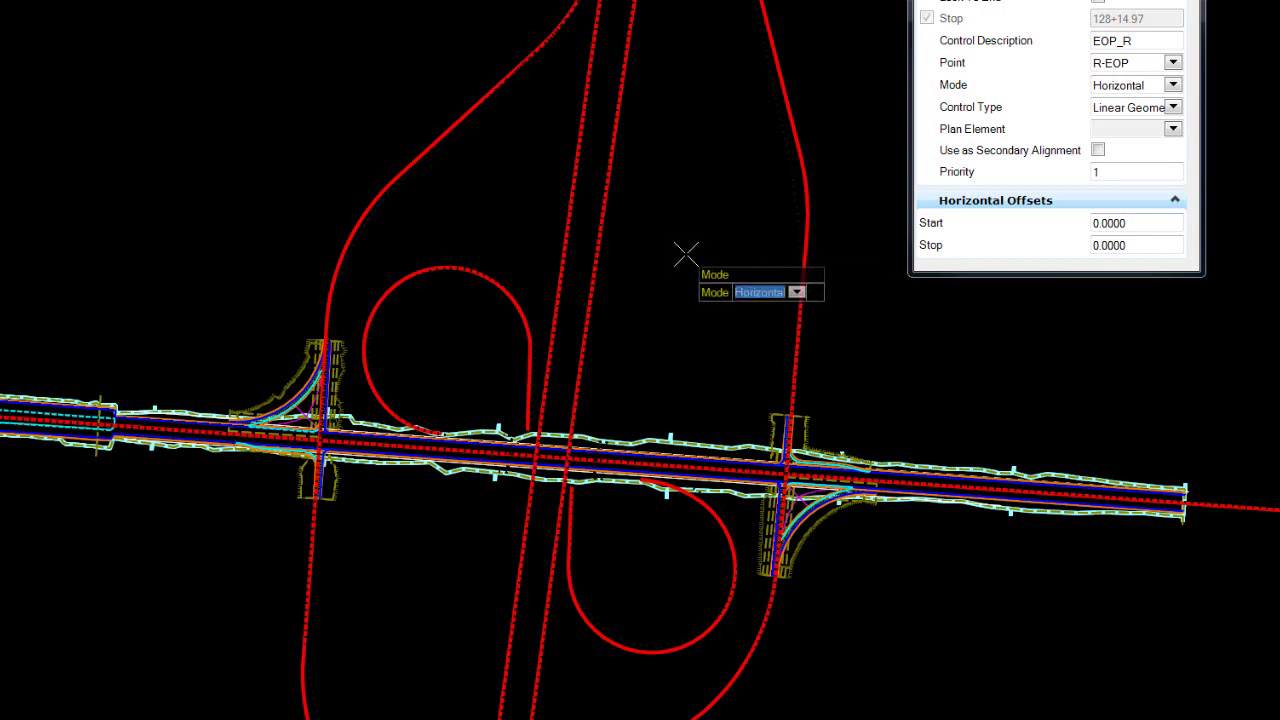
left_click(685, 258)
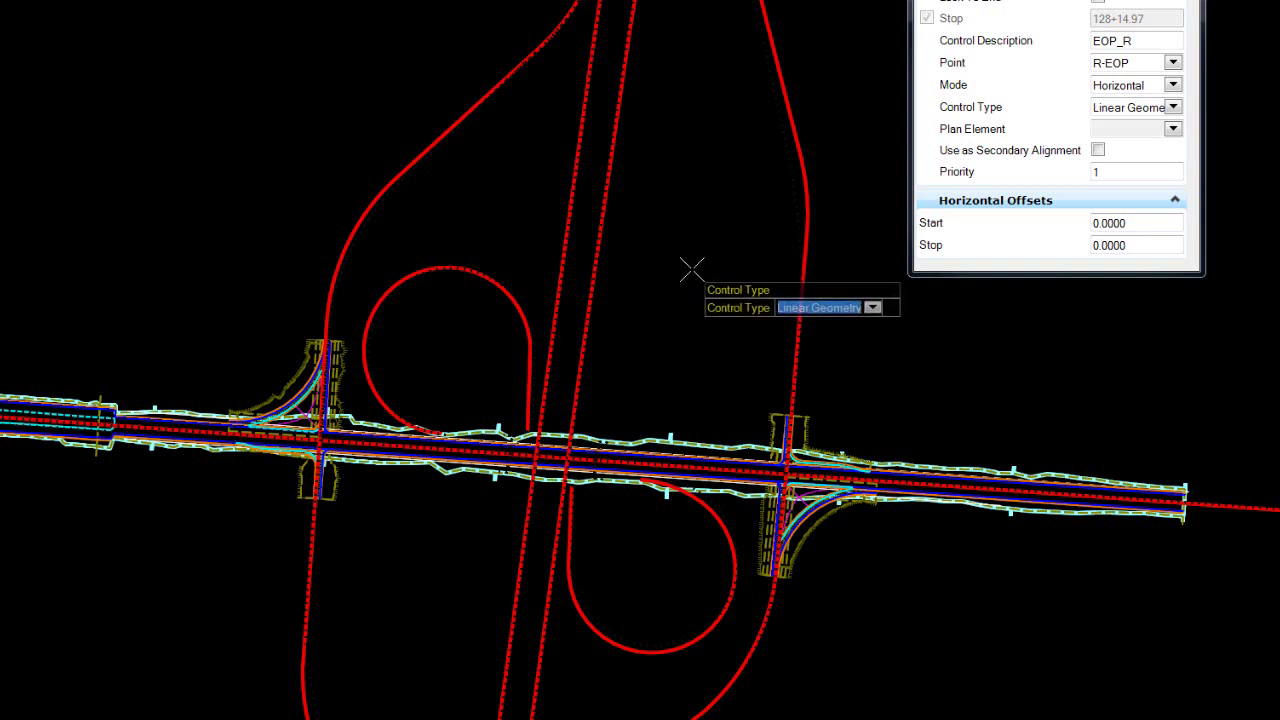
left_click(692, 268)
scroll(610, 506, "up", 3)
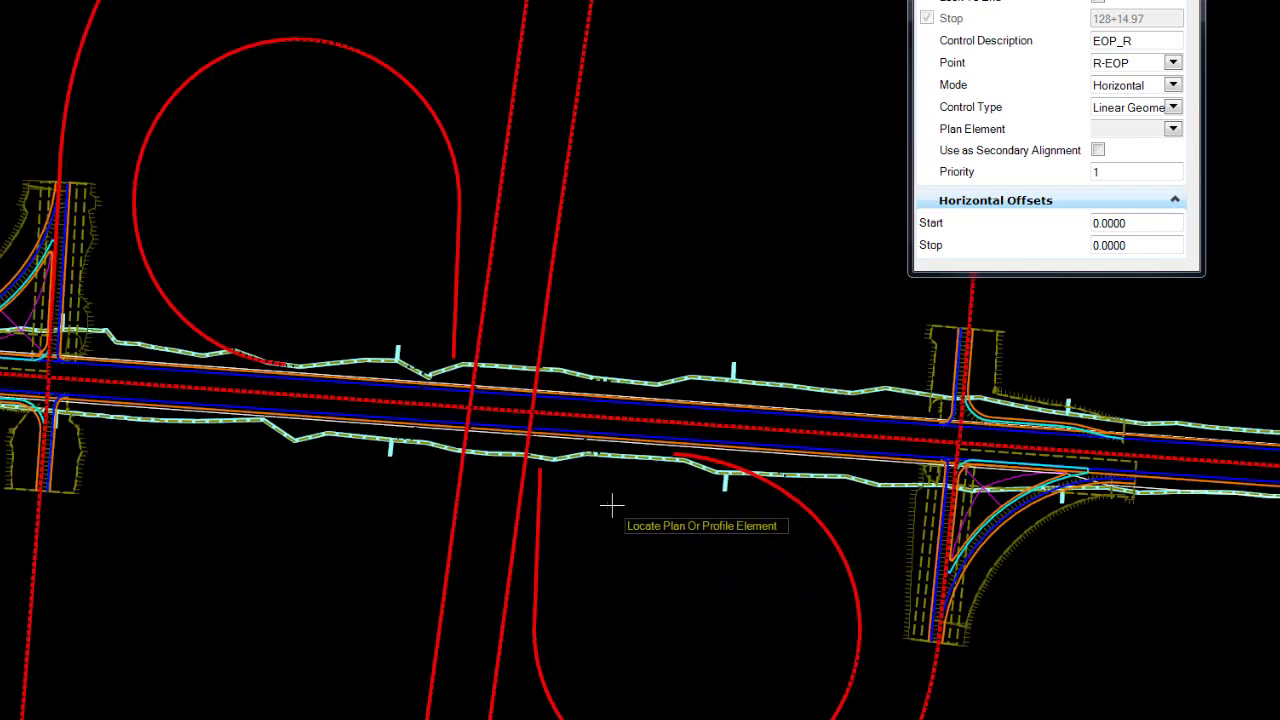
left_click(560, 440)
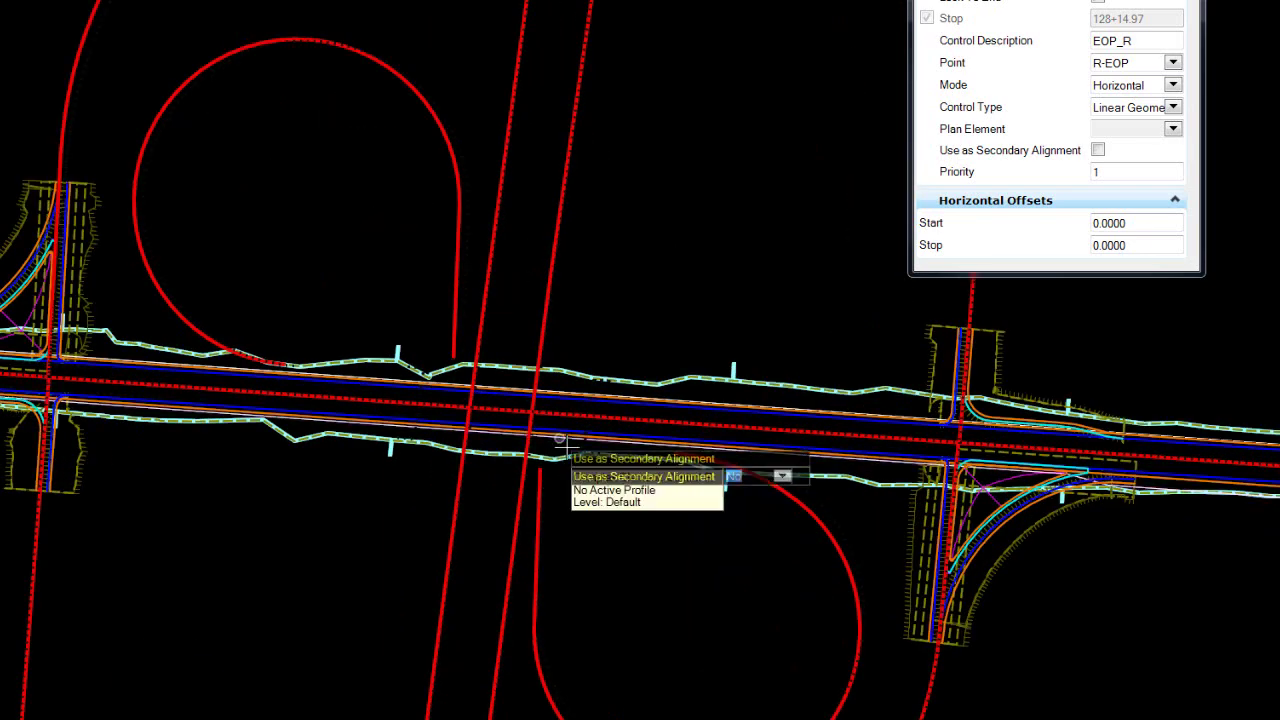
left_click(631, 538)
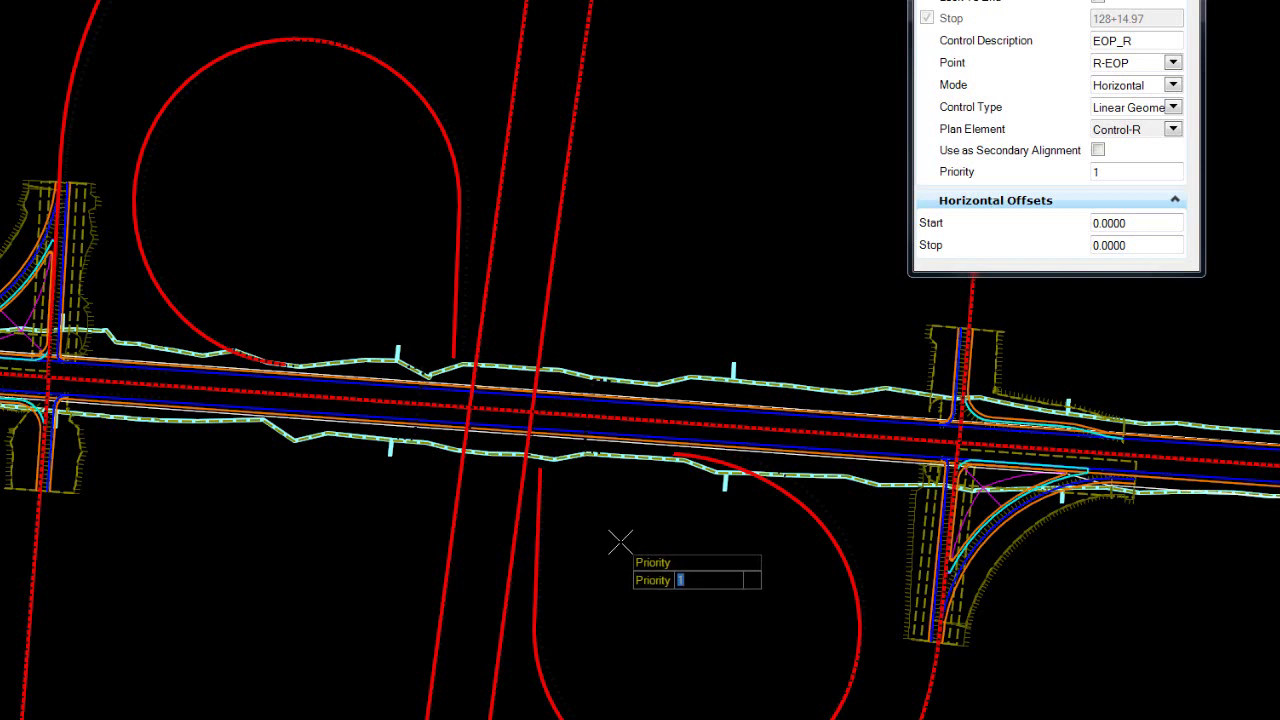
left_click(620, 541)
left_click(620, 541)
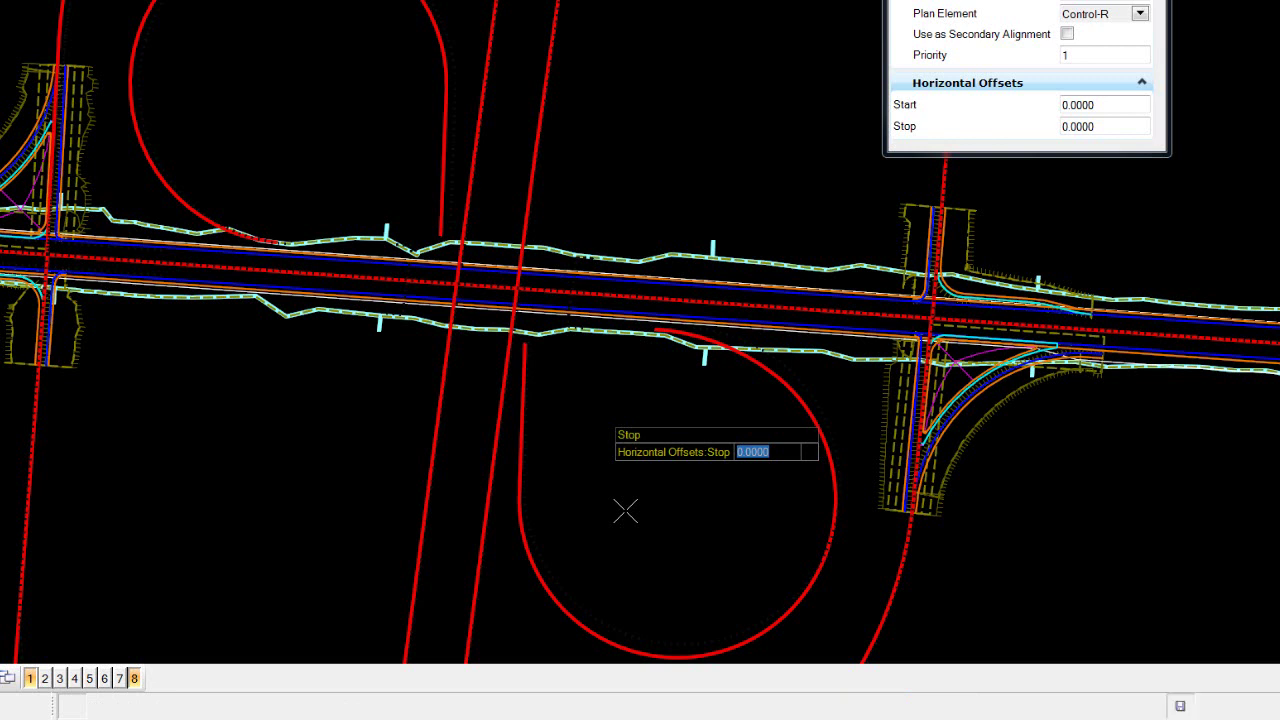
Apply EOP_R with zero stop offset, then start a new control near station 22+08
left_click(625, 511)
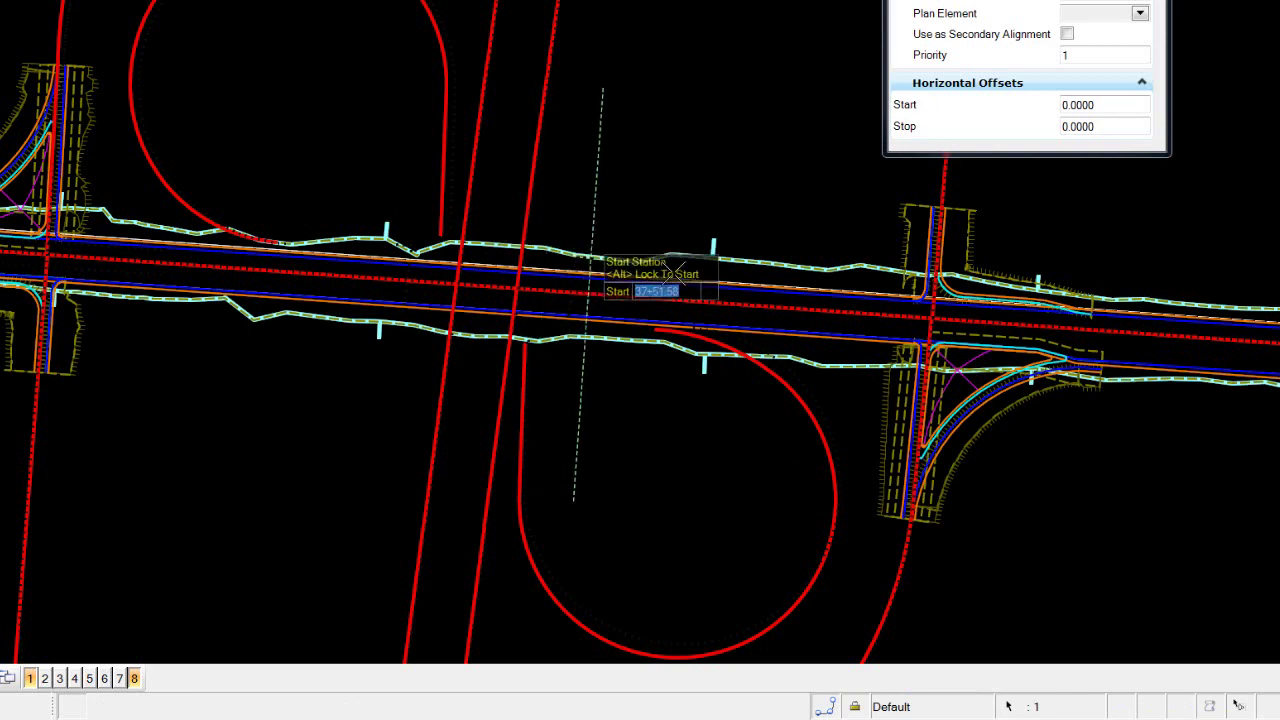
scroll(668, 432, "down", 1)
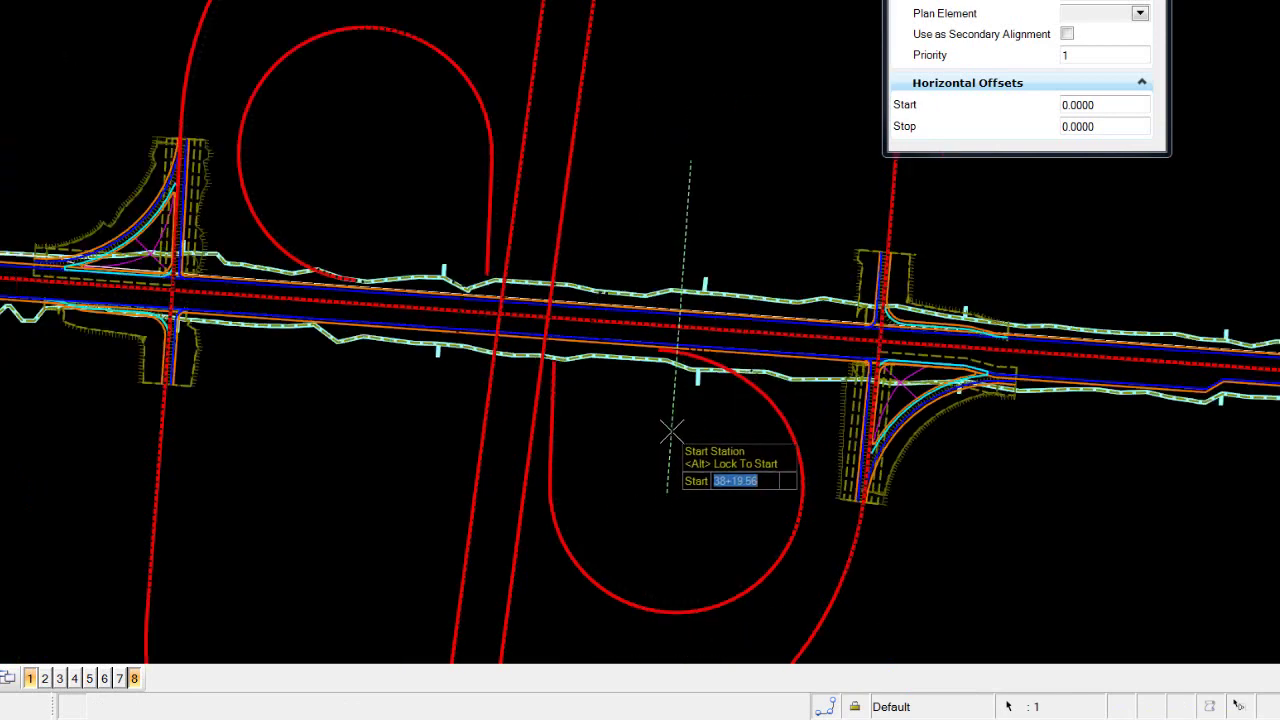
middle_click_drag(322, 408, 897, 431)
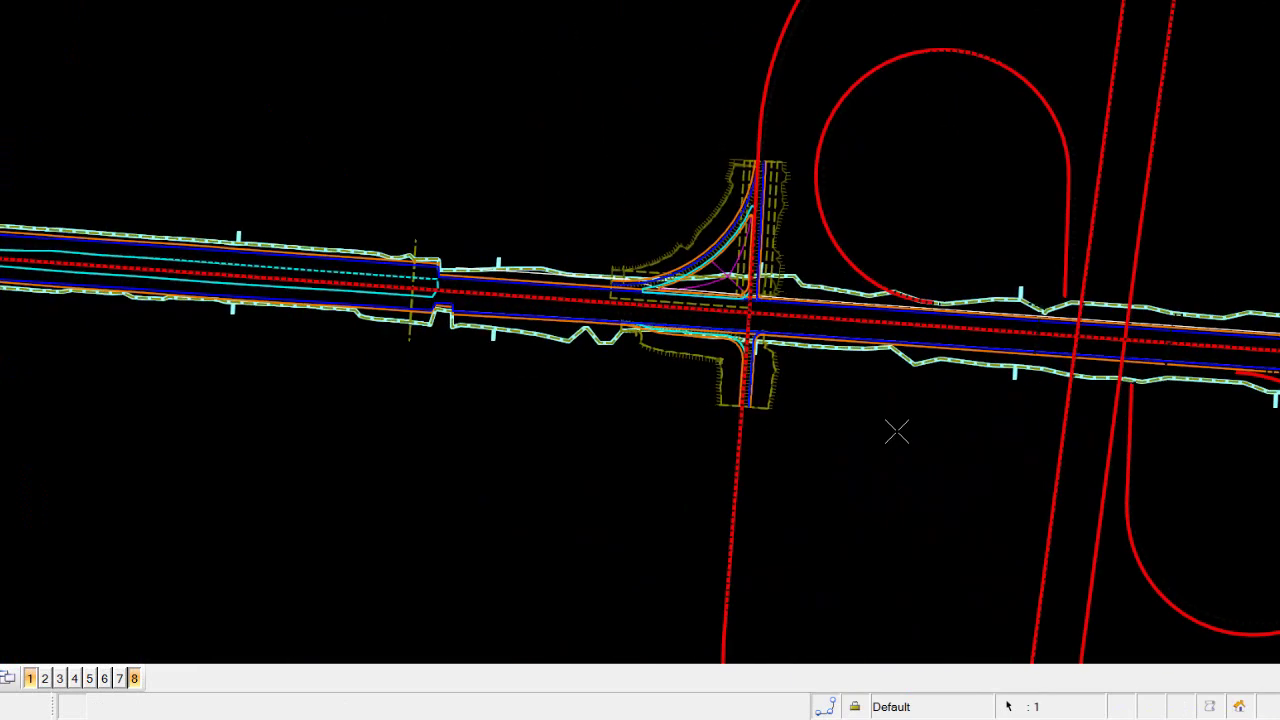
scroll(450, 383, "up", 2)
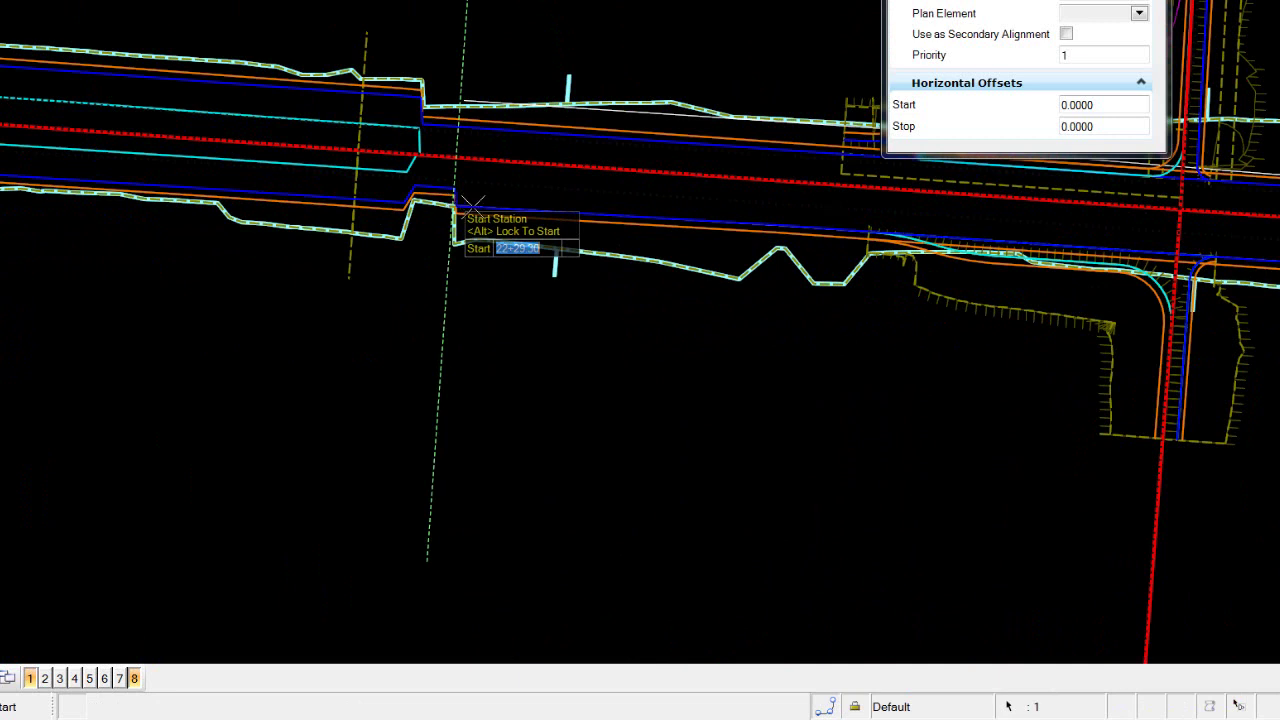
scroll(458, 214, "up", 1)
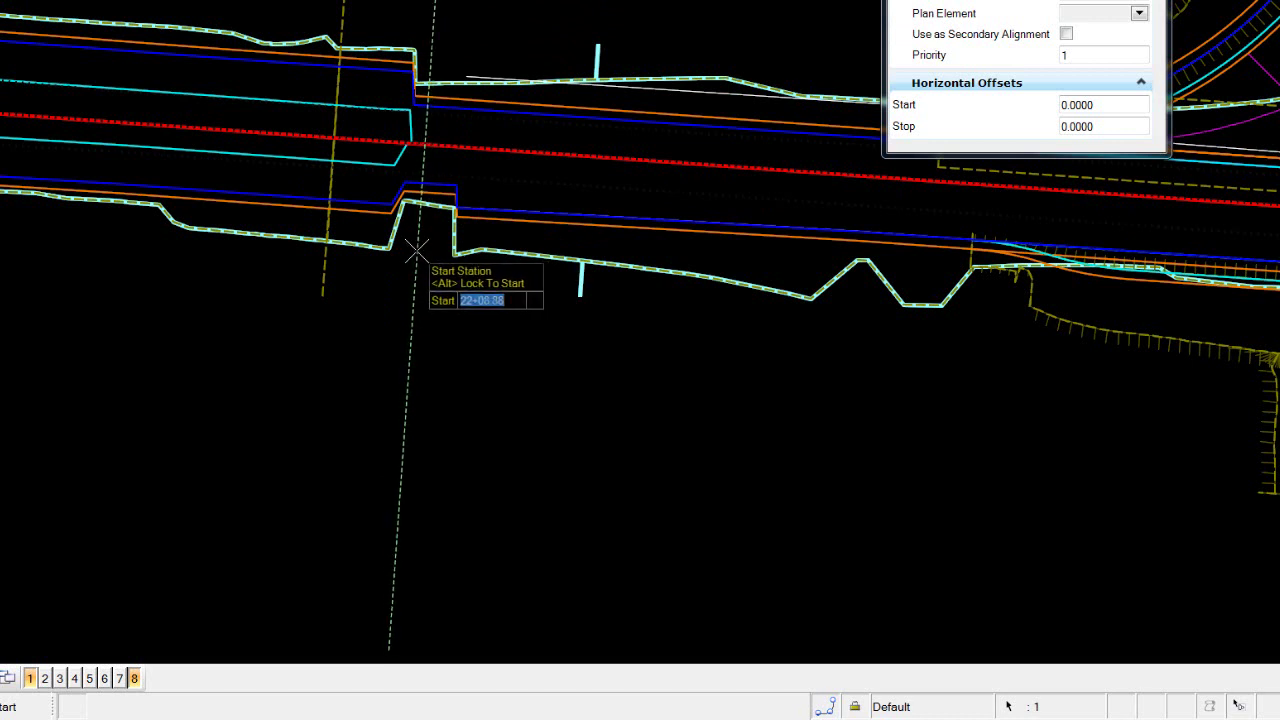
left_click(416, 248)
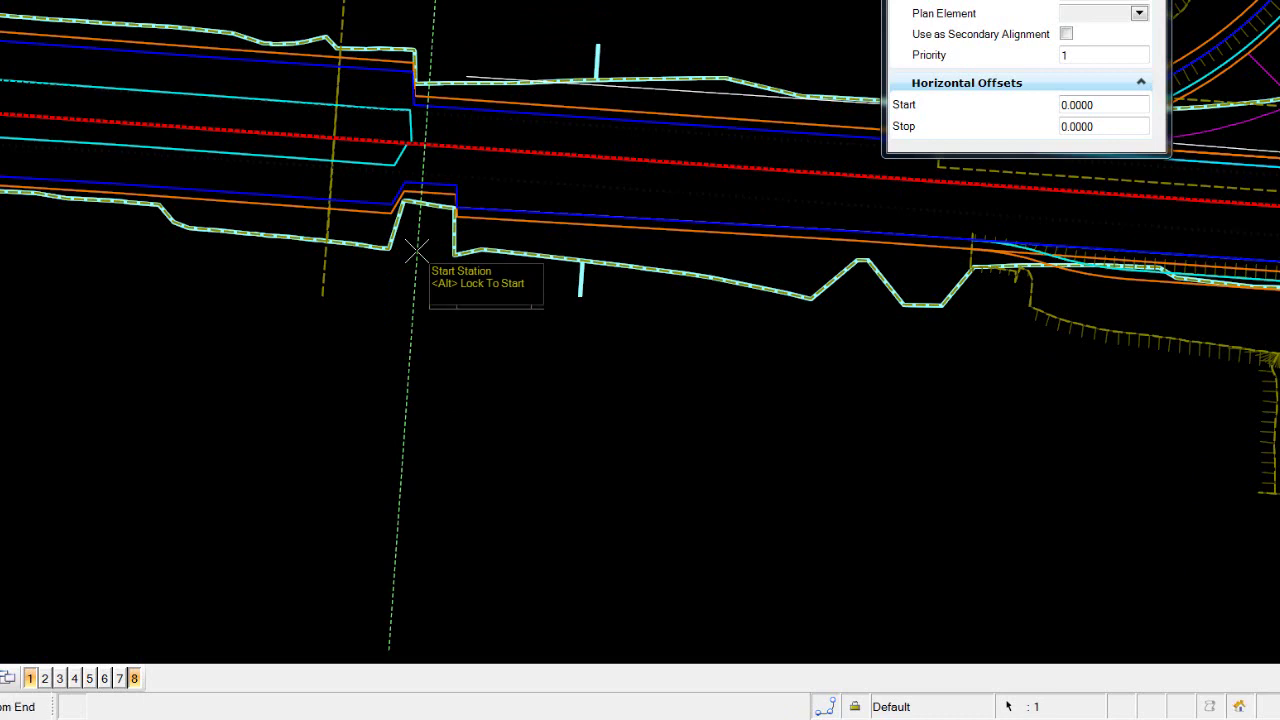
scroll(314, 357, "down", 2)
scroll(278, 370, "down", 3)
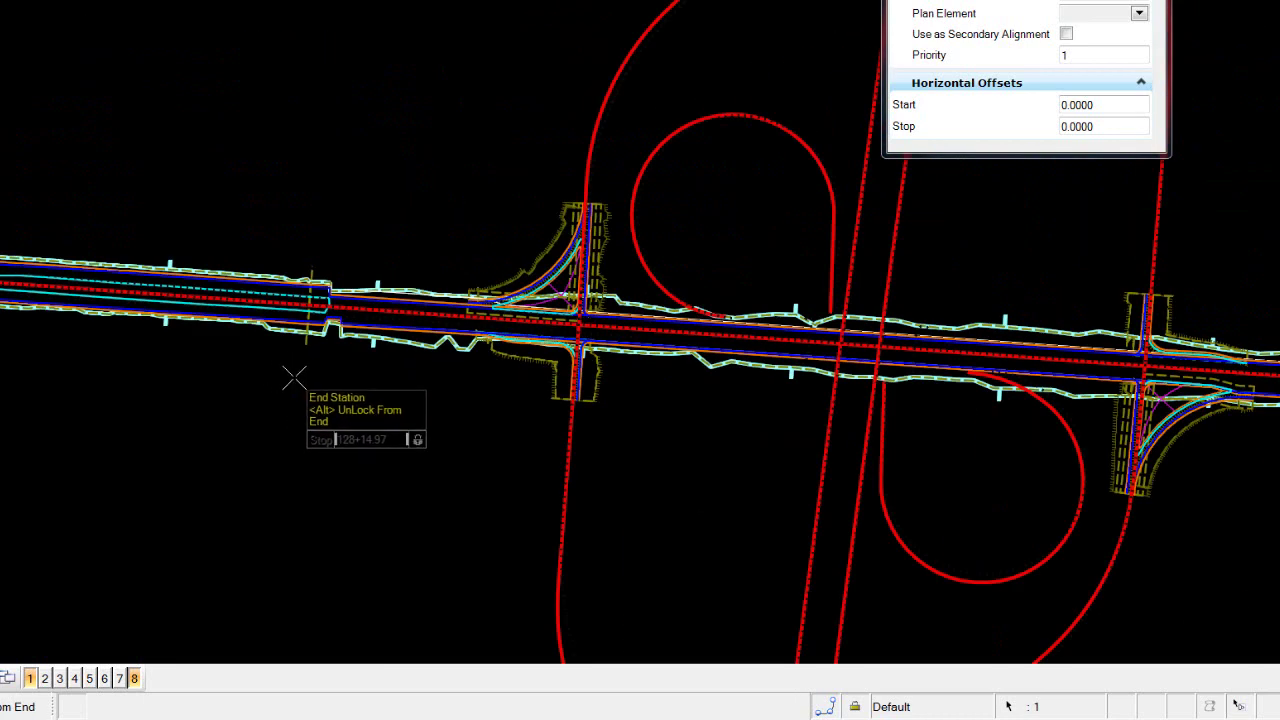
Lock the new control's end to the corridor end, describe it EOP_L, and pick its point
left_click(294, 377)
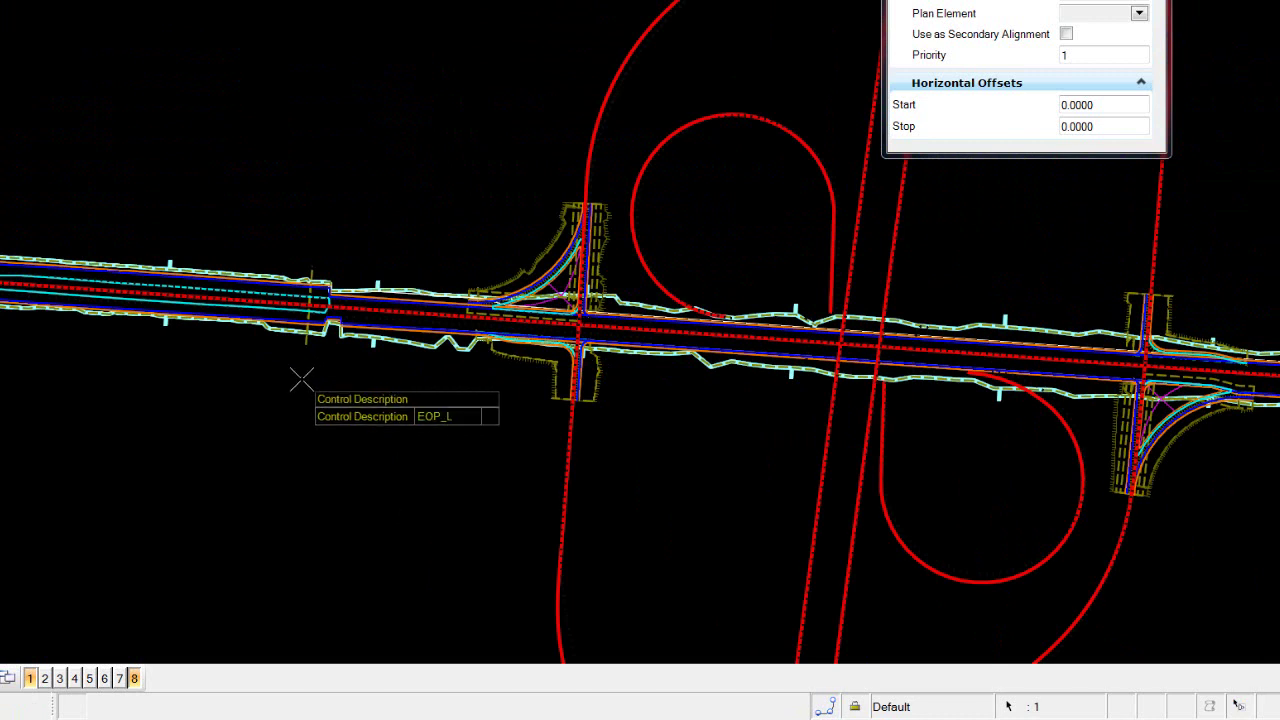
key("Return")
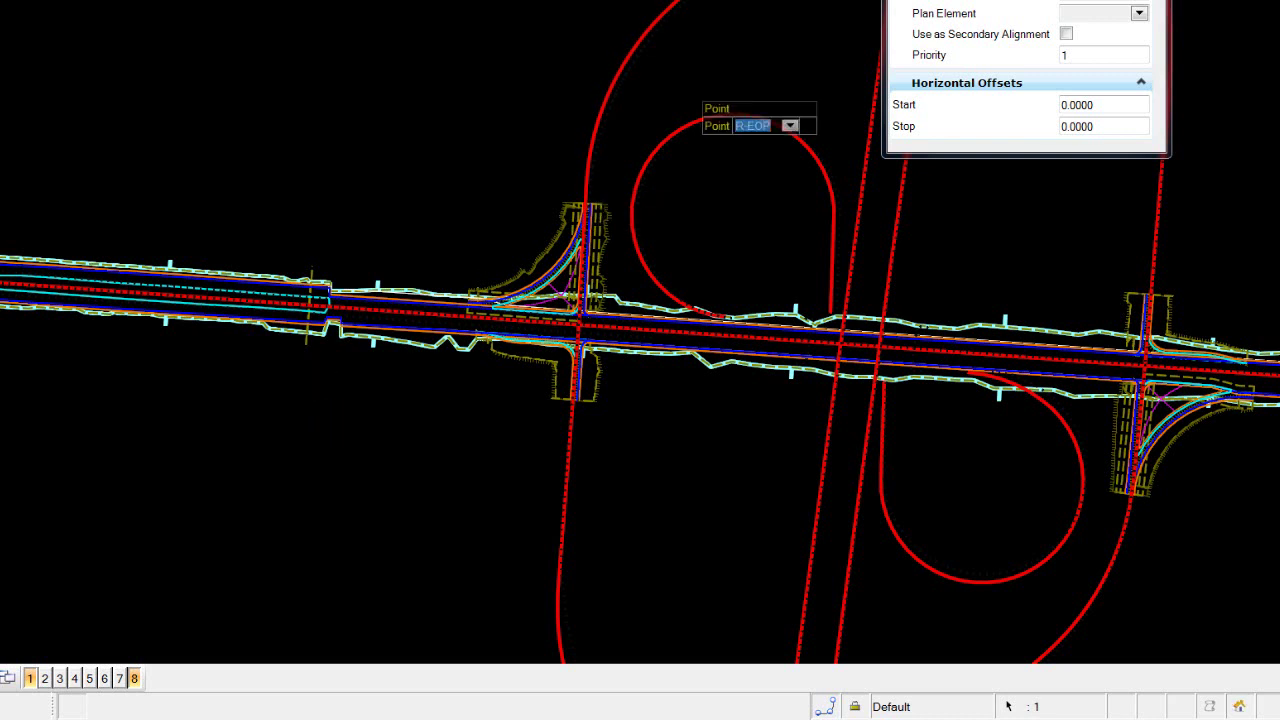
left_click(1135, 13)
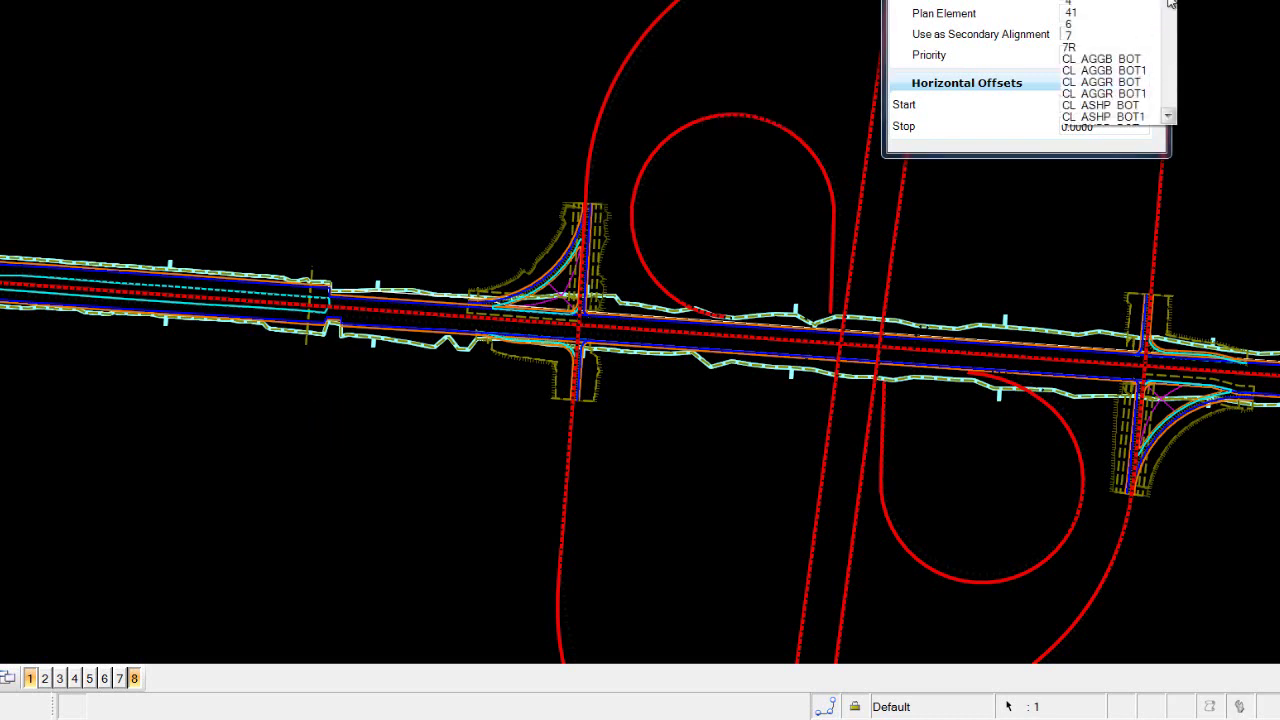
scroll(1168, 15, "down", 3)
scroll(1168, 15, "down", 3)
left_click_drag(1168, 14, 1169, 33)
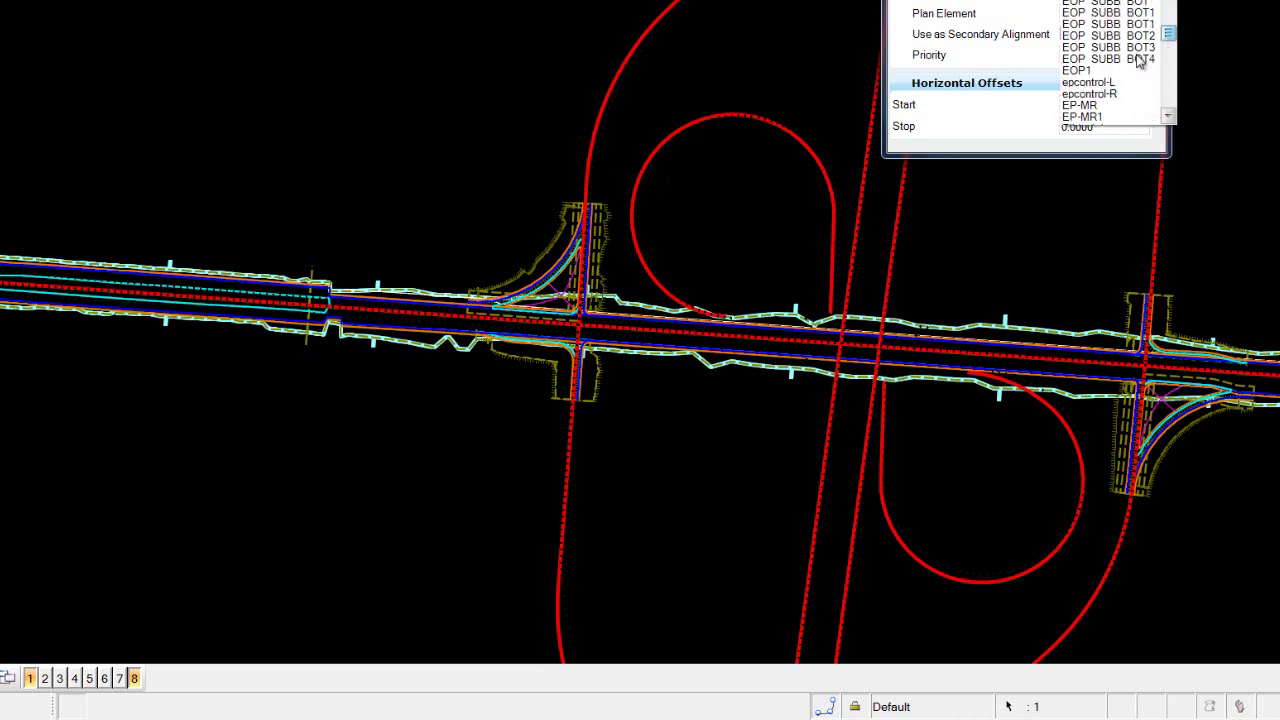
left_click(1083, 71)
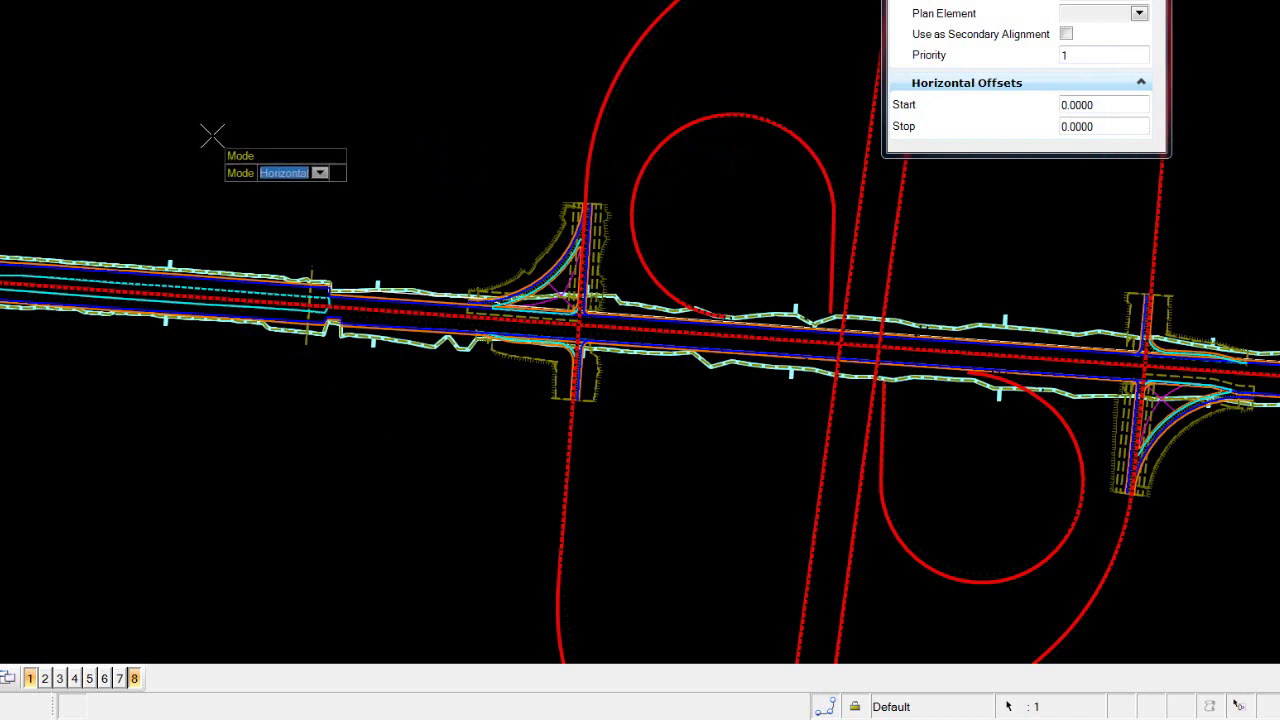
Make it follow Control-L horizontally as linear geometry, no secondary, priority 1, start offset 0
left_click(199, 134)
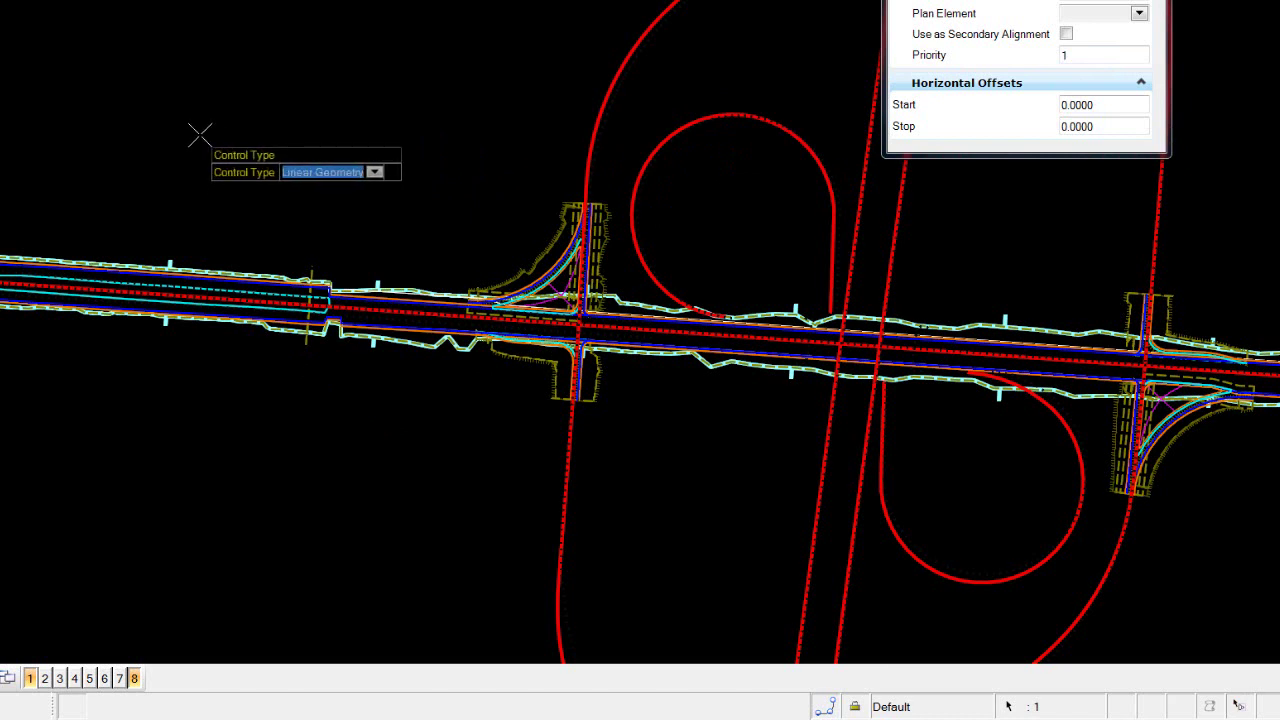
left_click(199, 134)
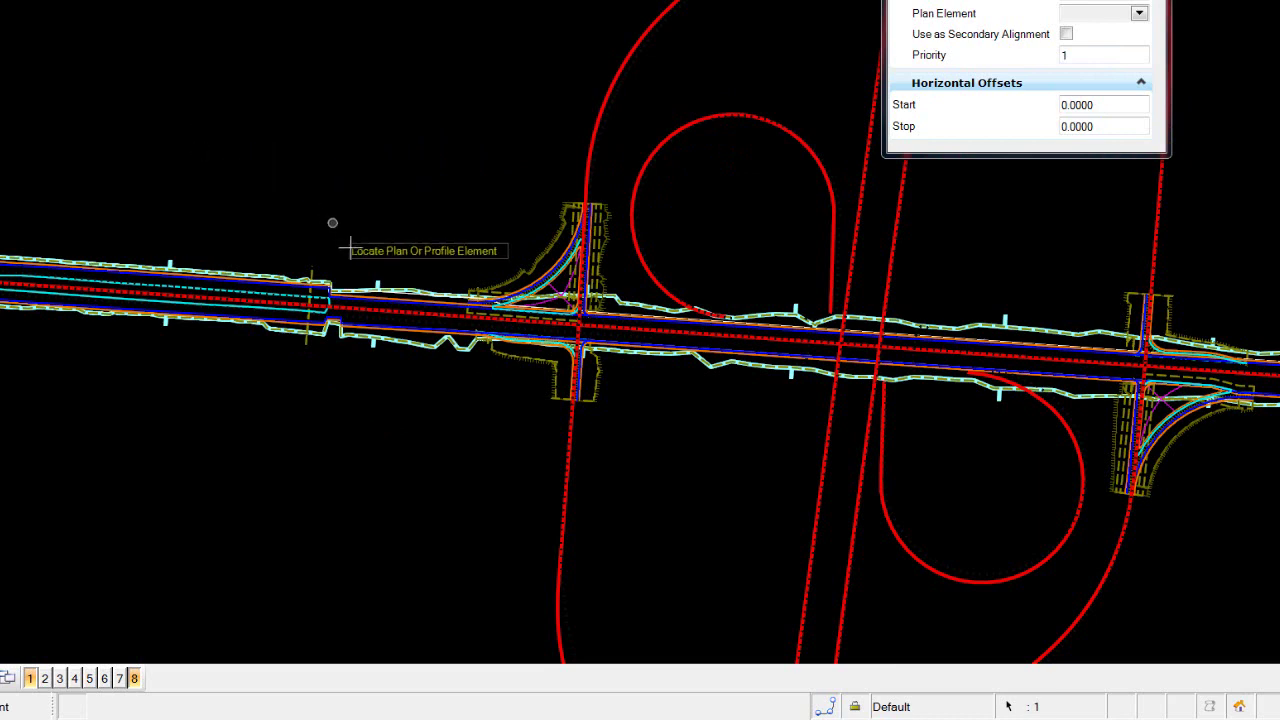
scroll(622, 323, "up", 2)
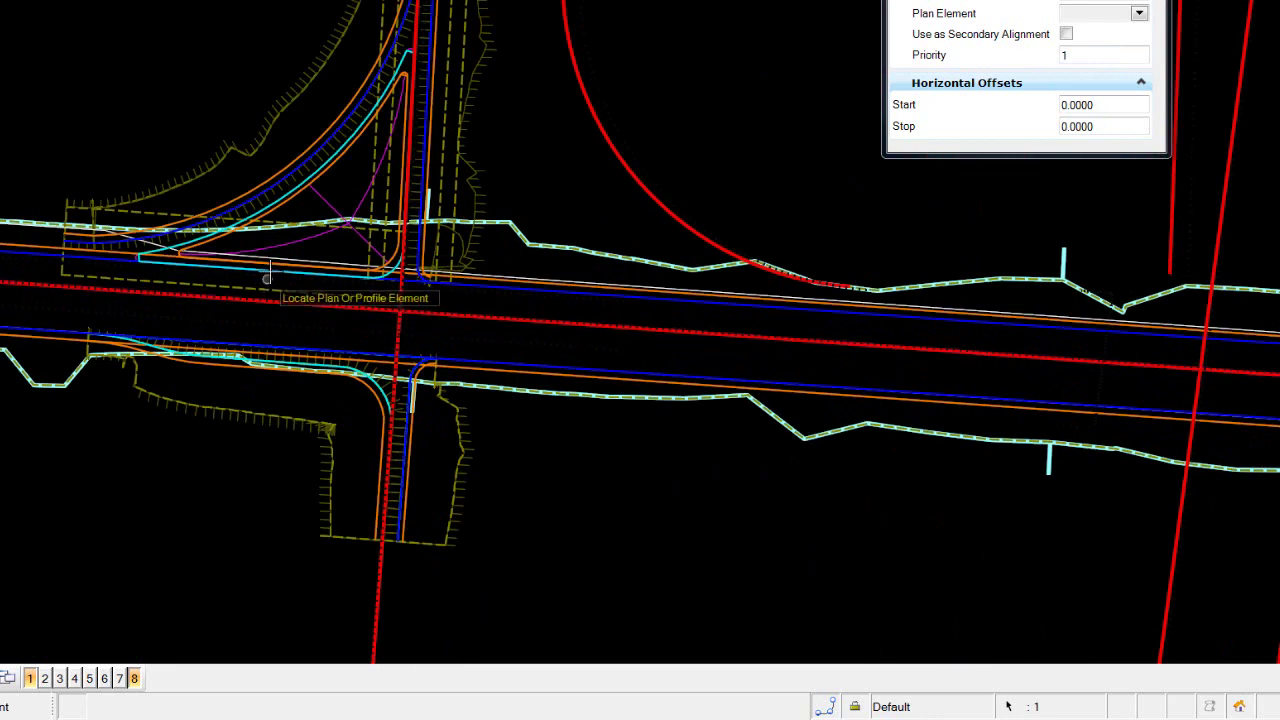
left_click(300, 258)
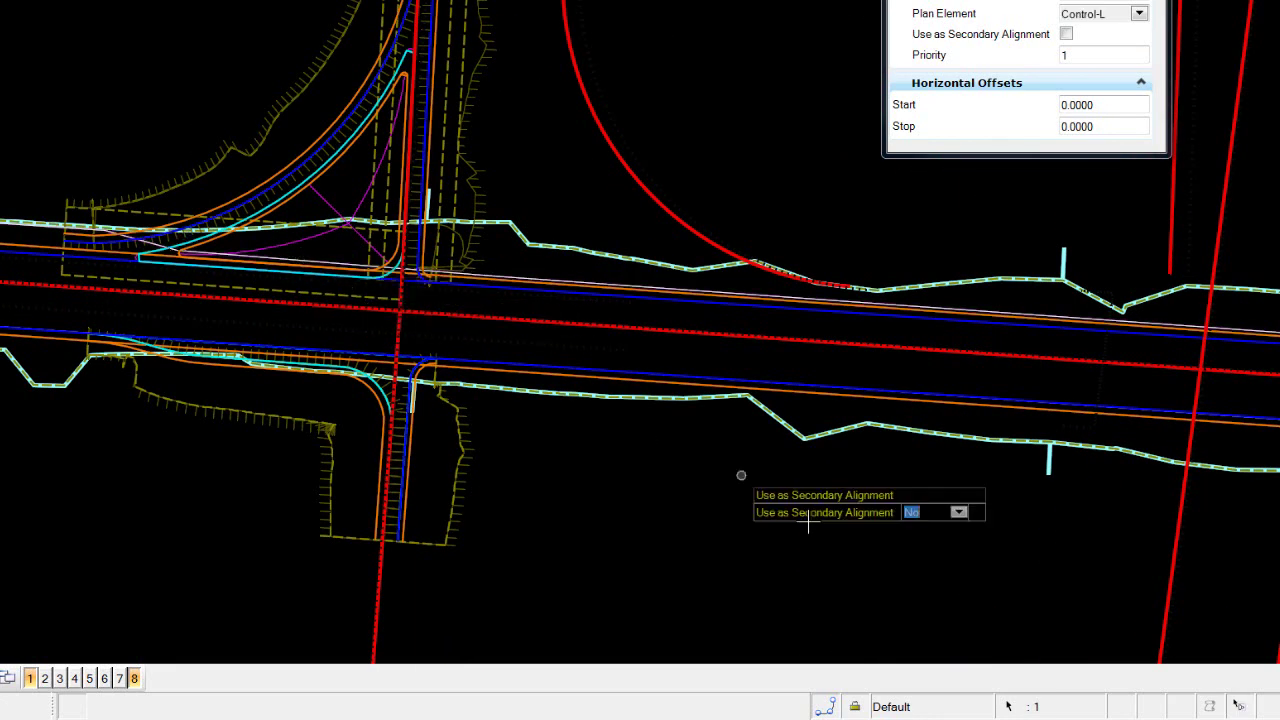
left_click(666, 467)
left_click(666, 467)
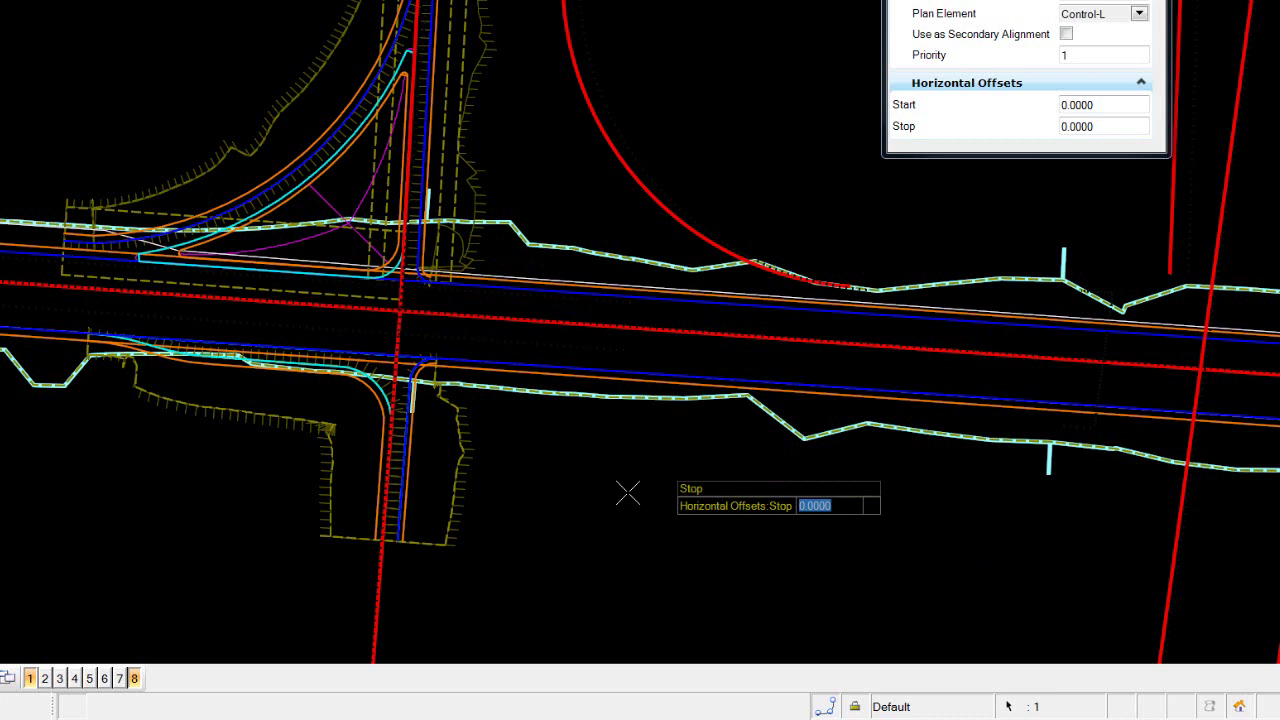
Process the EOP_L control stations, then pan to the next intersection and exit the start-station prompt
left_click(628, 493)
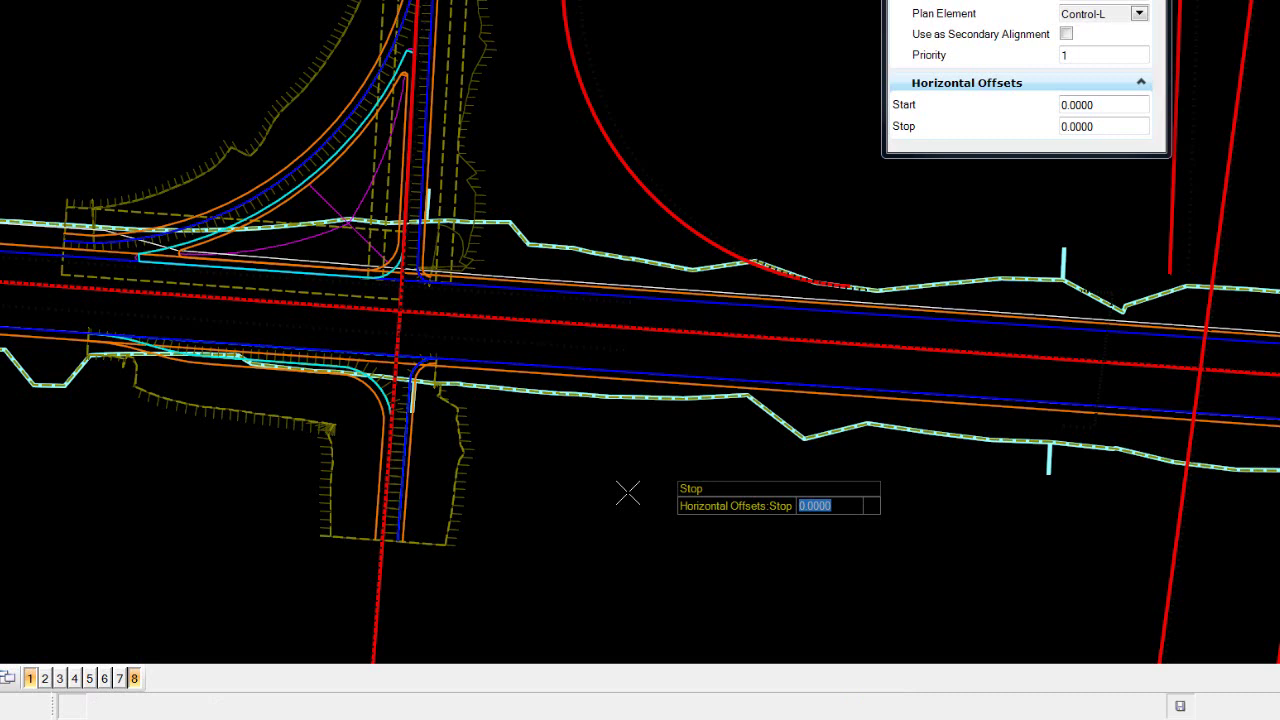
left_click(628, 493)
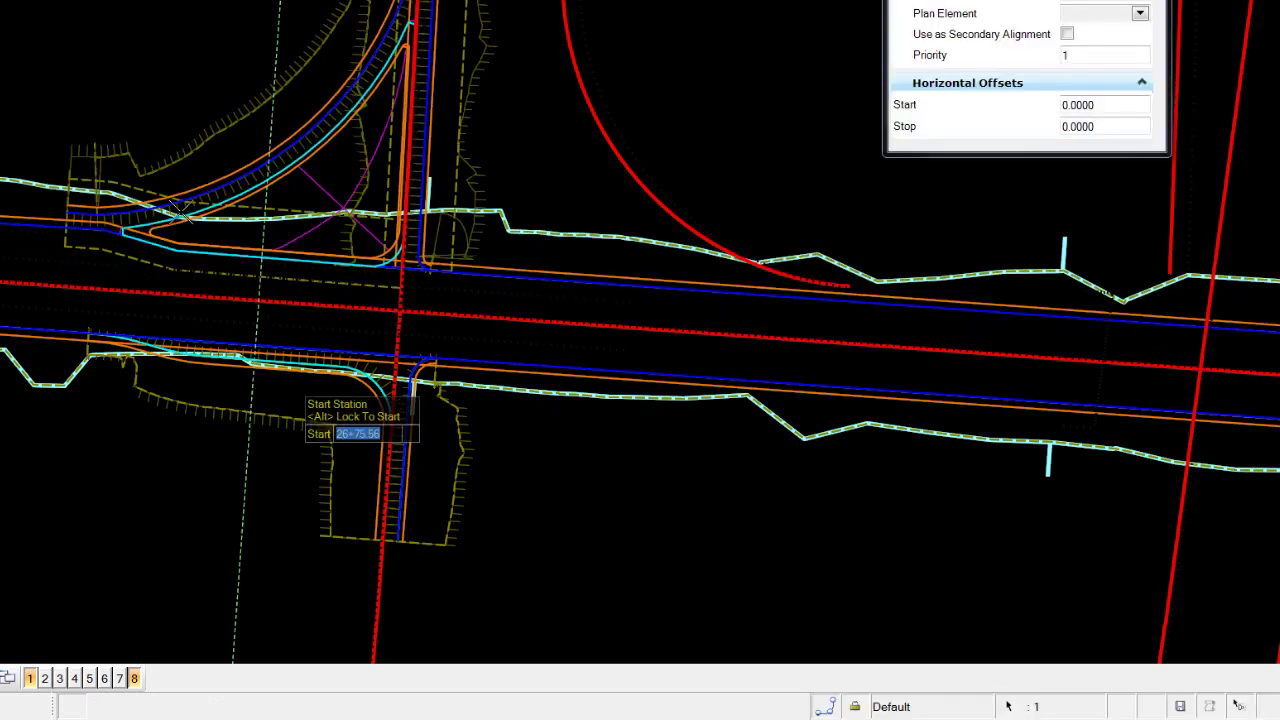
middle_click_drag(135, 230, 415, 190)
scroll(586, 266, "down", 2)
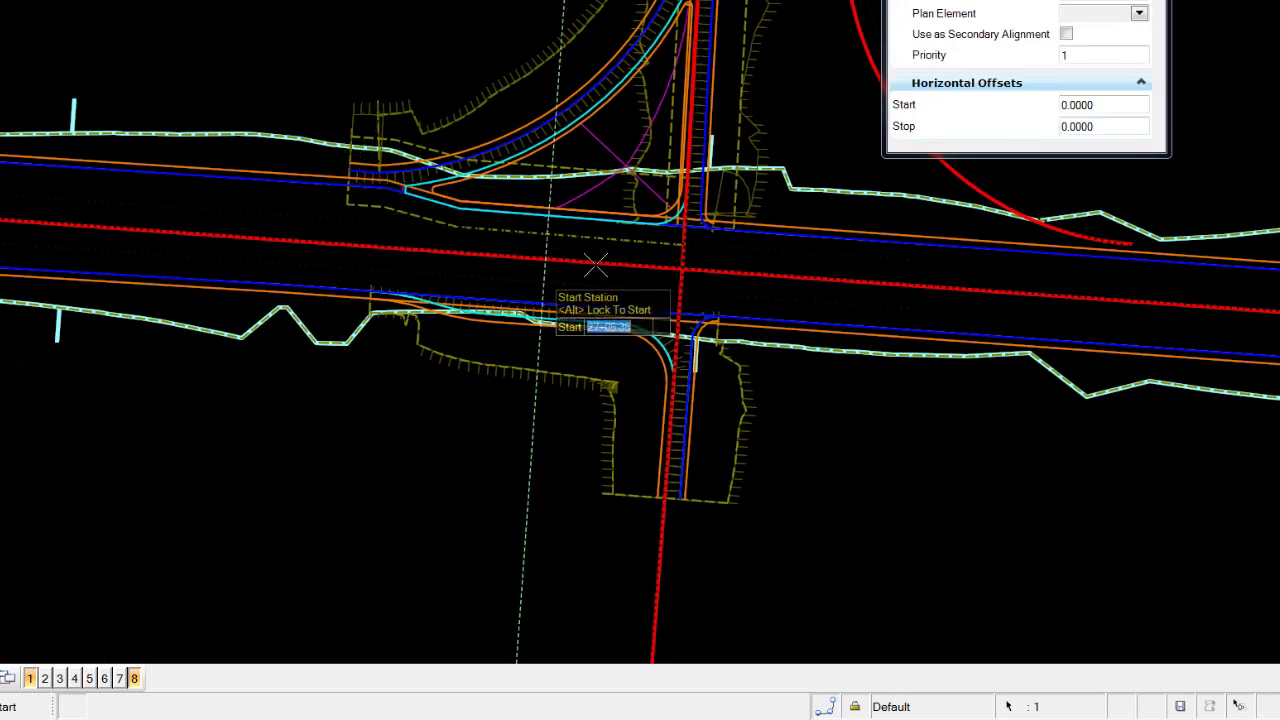
scroll(808, 417, "down", 2)
middle_click_drag(805, 411, 491, 371)
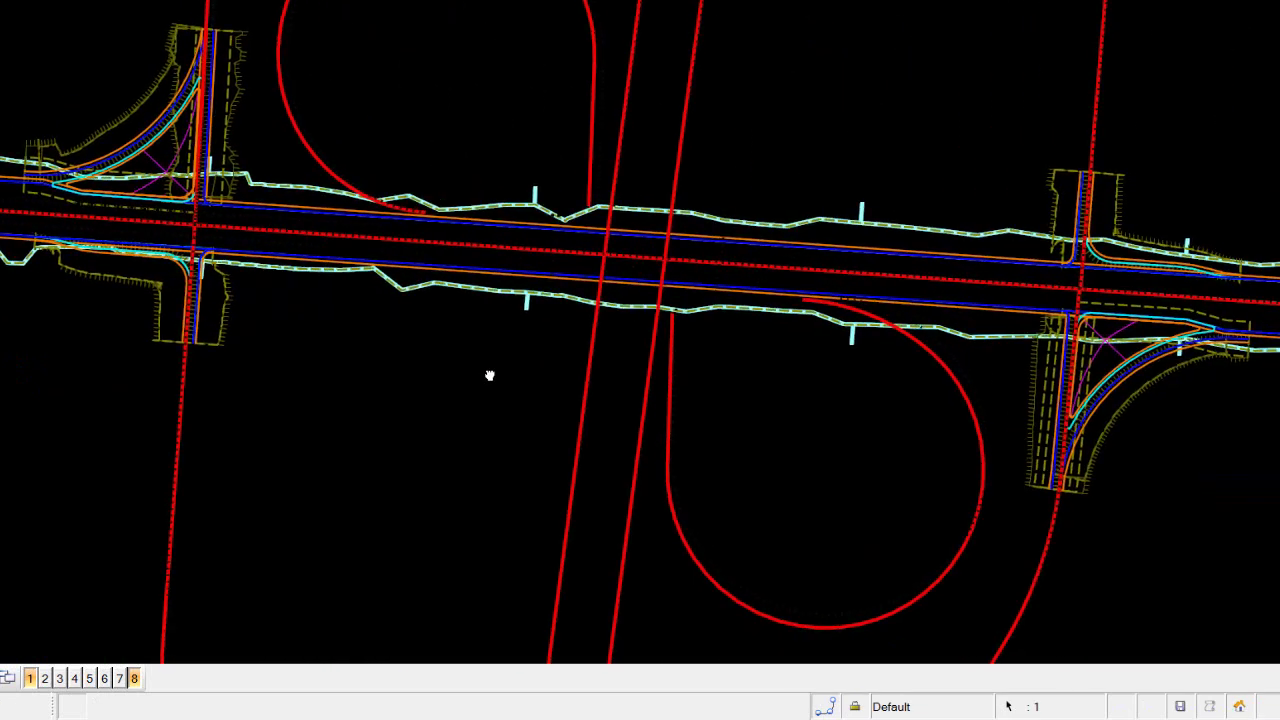
middle_click_drag(1070, 445, 743, 414)
scroll(890, 435, "up", 1)
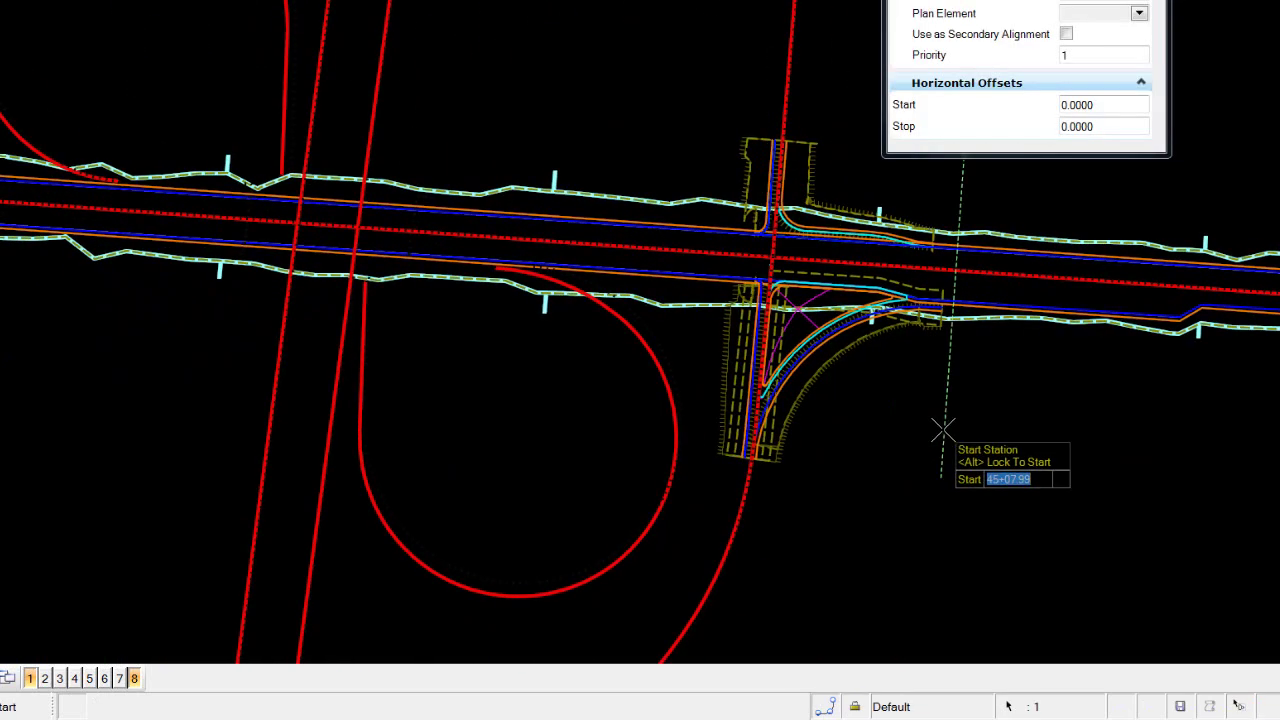
scroll(985, 447, "down", 1)
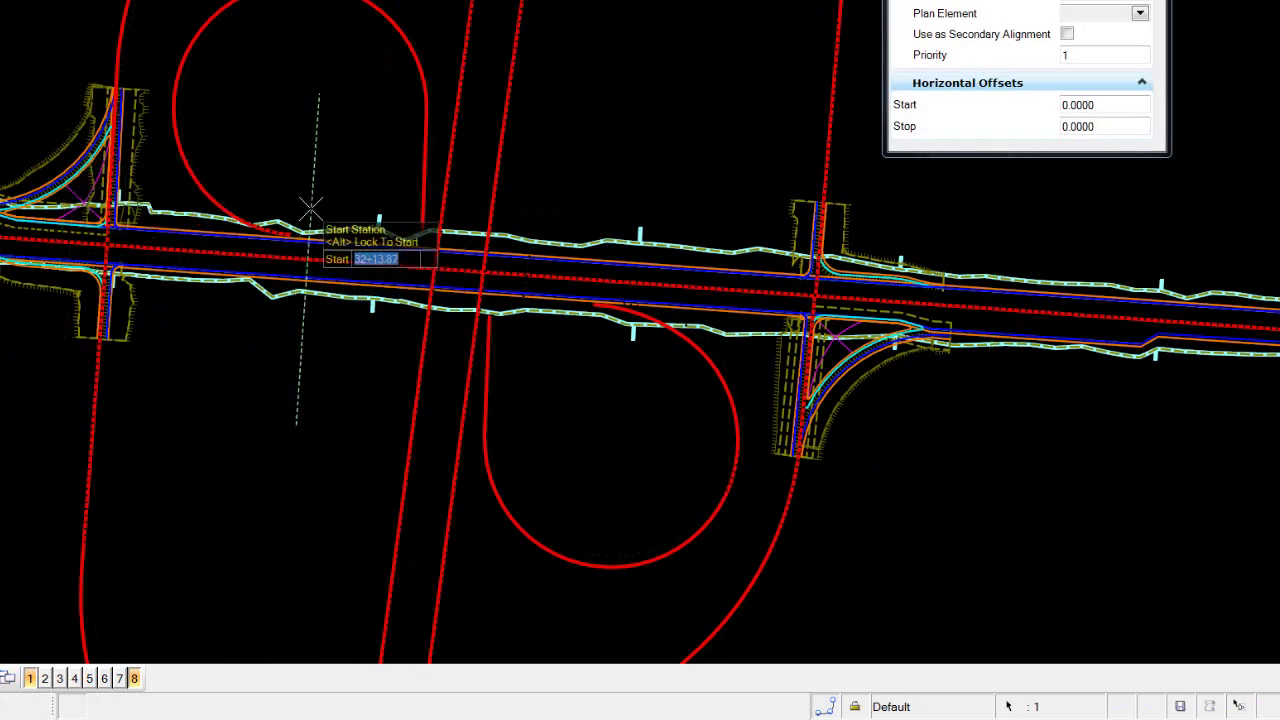
right_click(290, 347)
Edit the RdEOP6 edge's 12.0000 offset at the upper-left intersection and reprocess the corridor
middle_click_drag(547, 408, 830, 422)
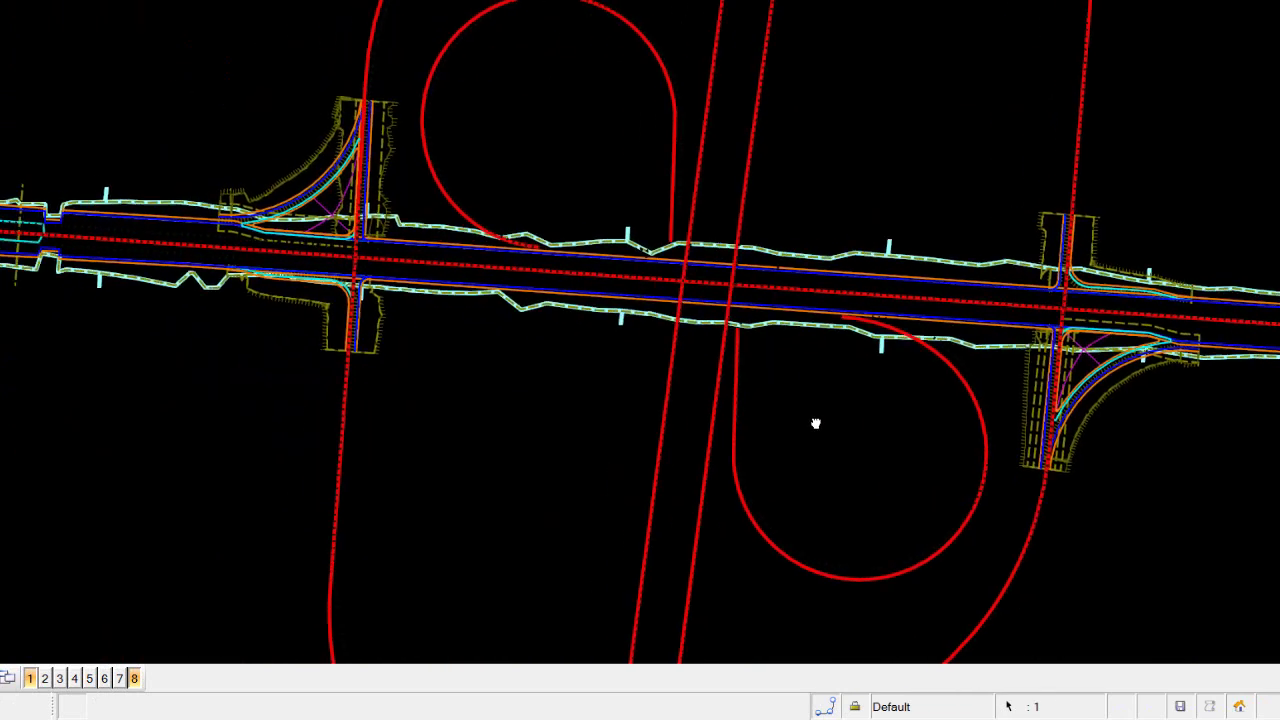
scroll(283, 230, "up", 3)
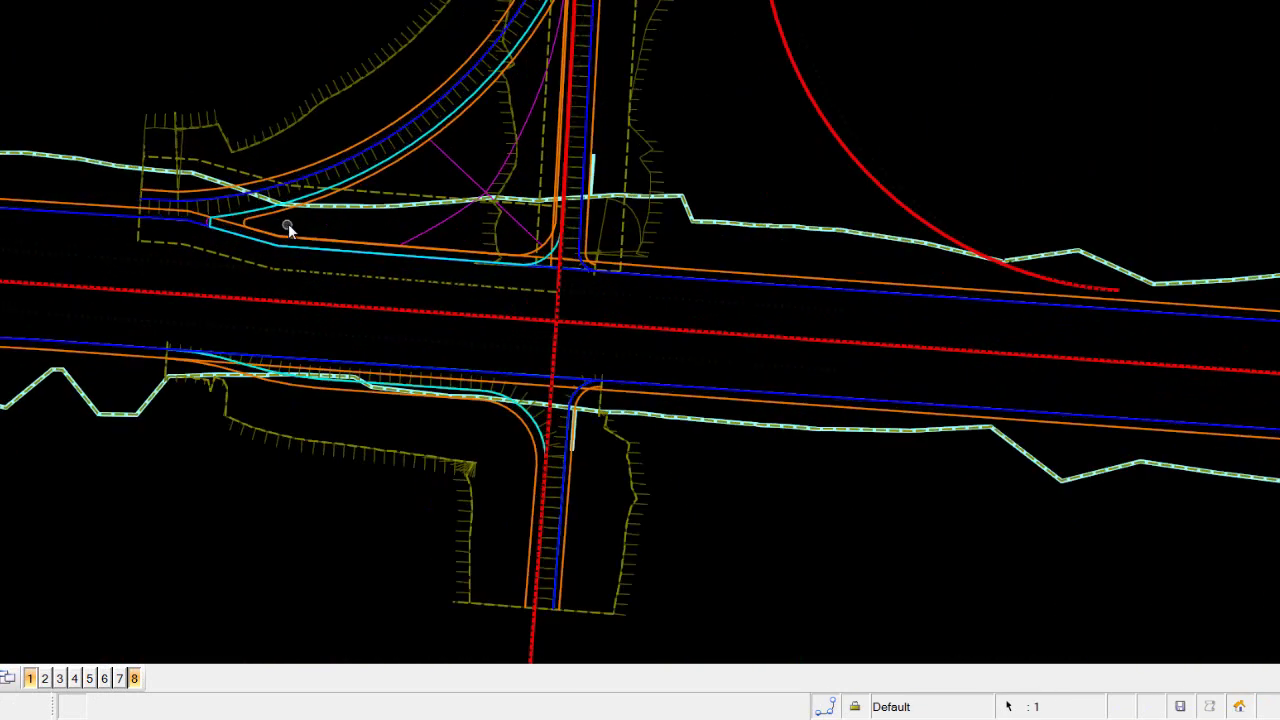
scroll(320, 226, "up", 1)
scroll(320, 230, "up", 2)
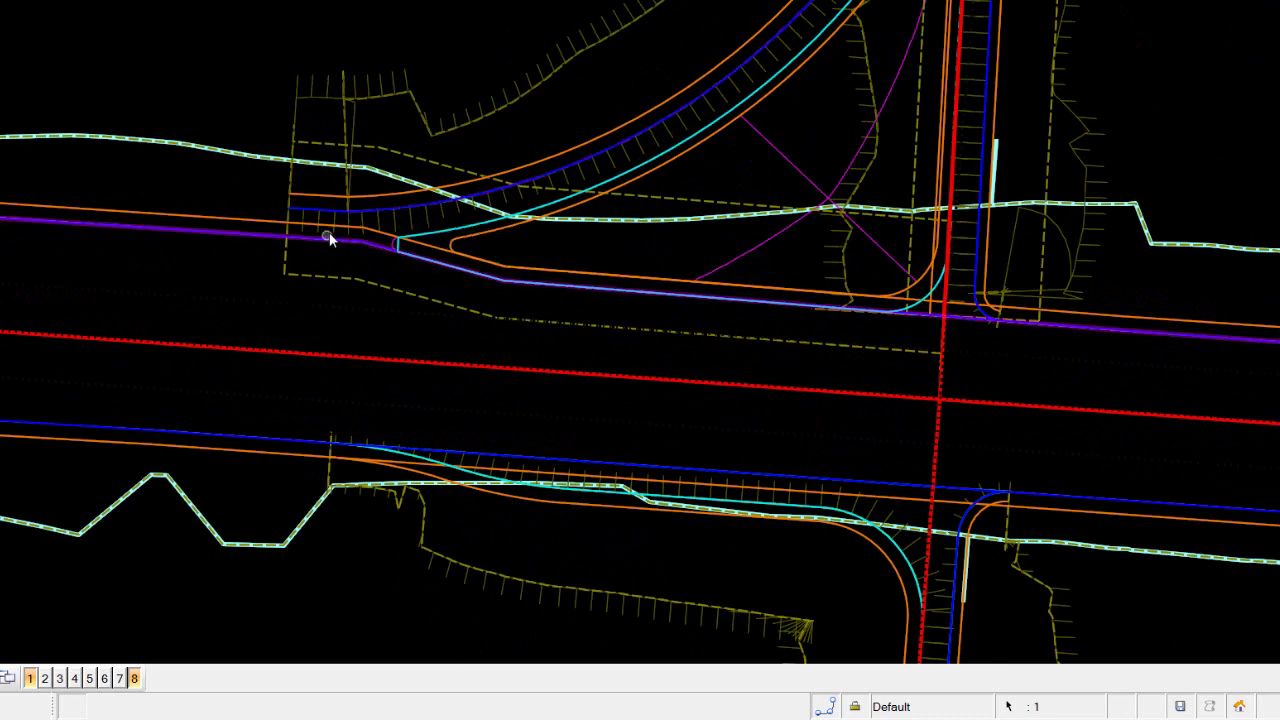
left_click(264, 233)
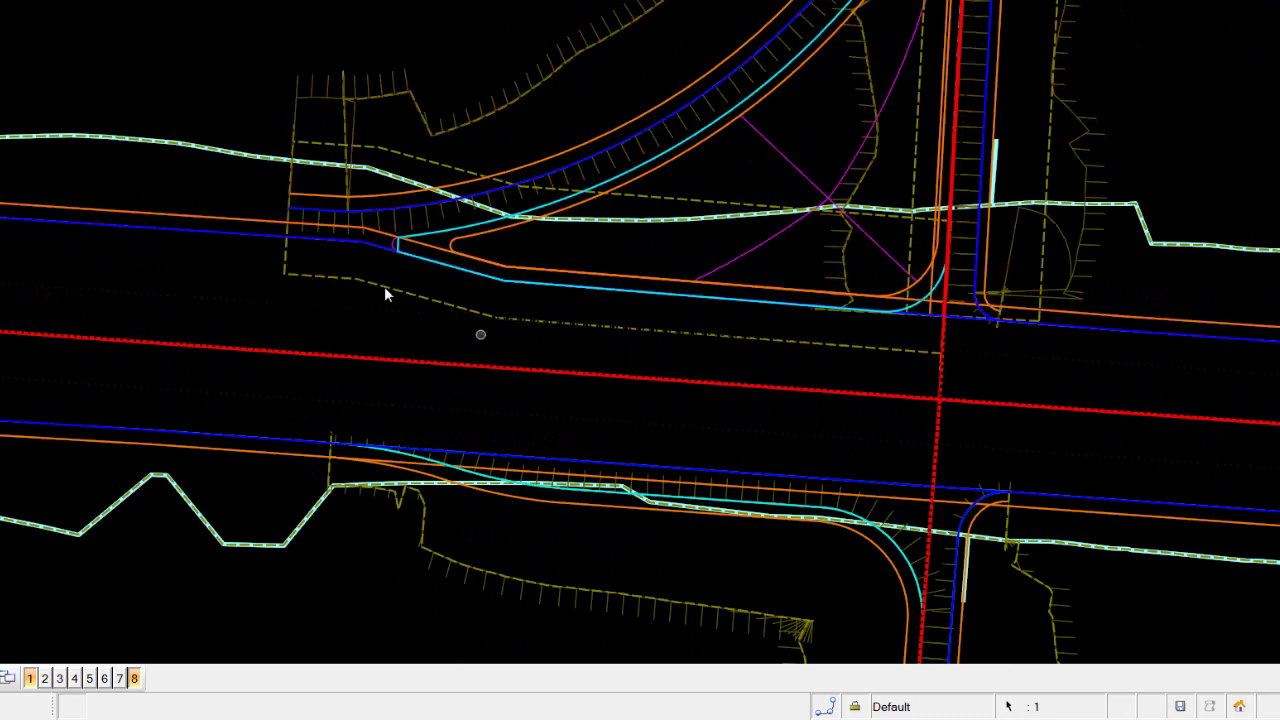
left_click(314, 211)
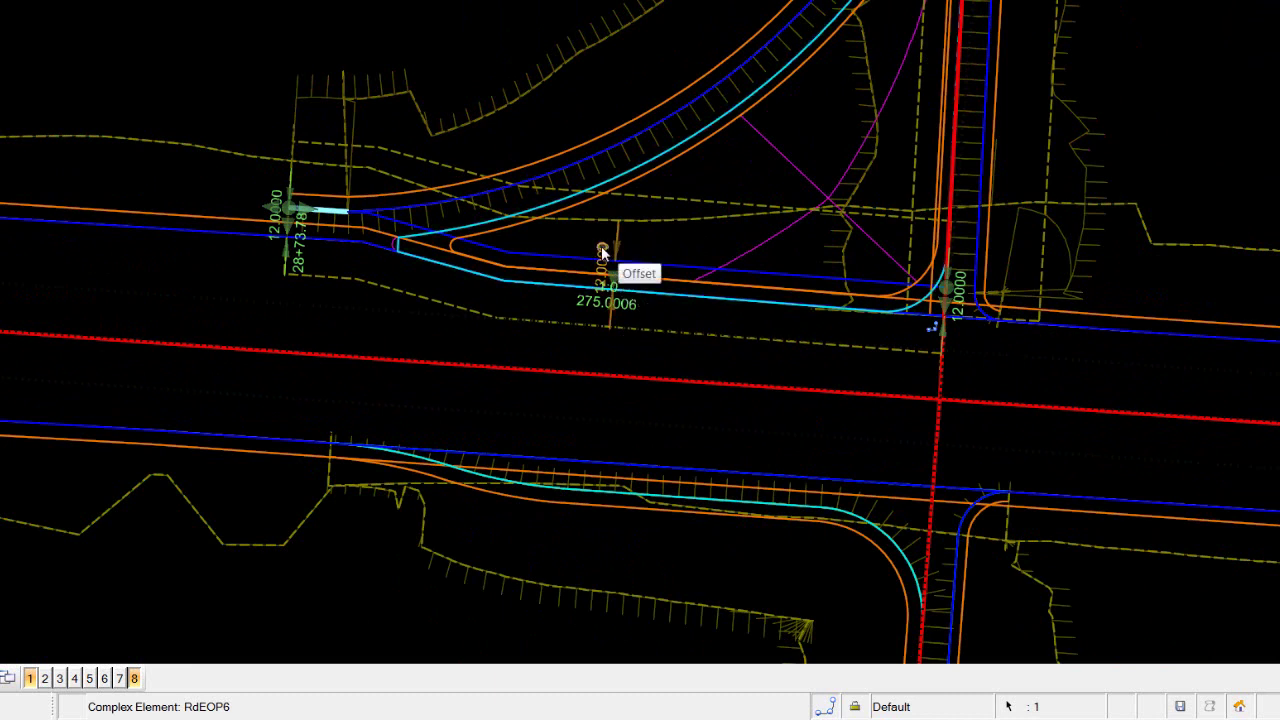
left_click(603, 253)
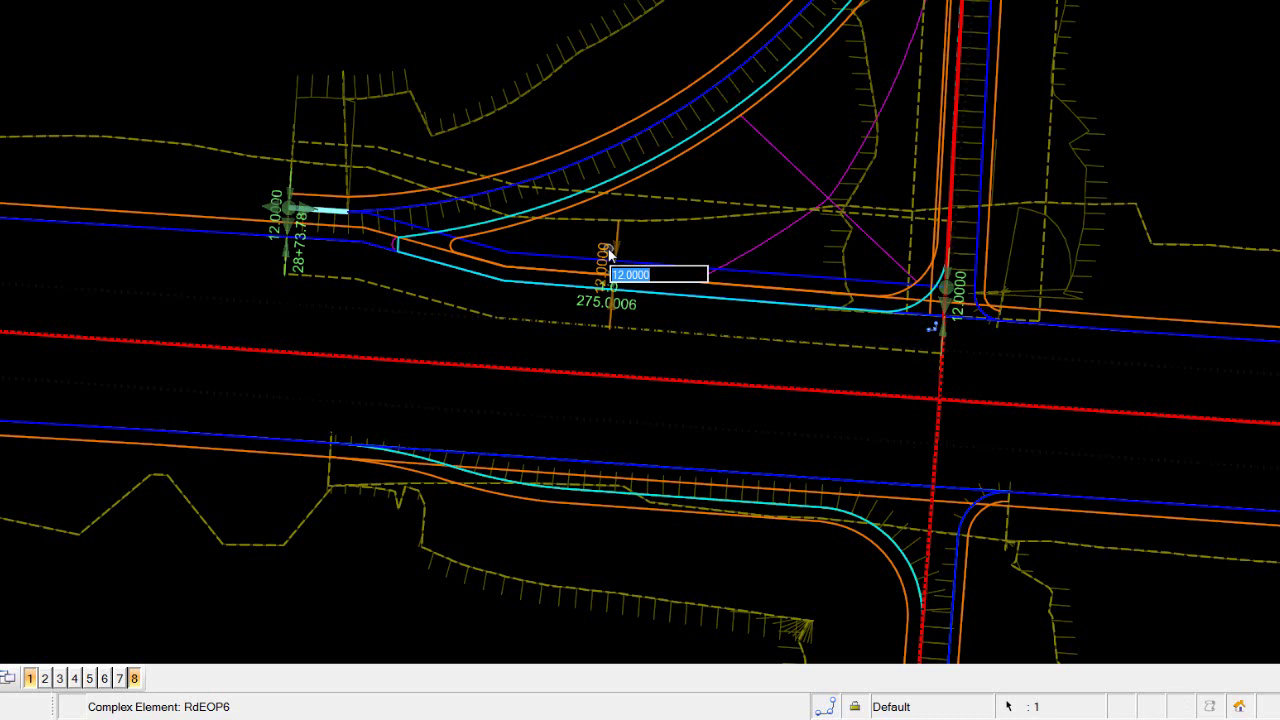
key("BackSpace")
type("1")
key("Return")
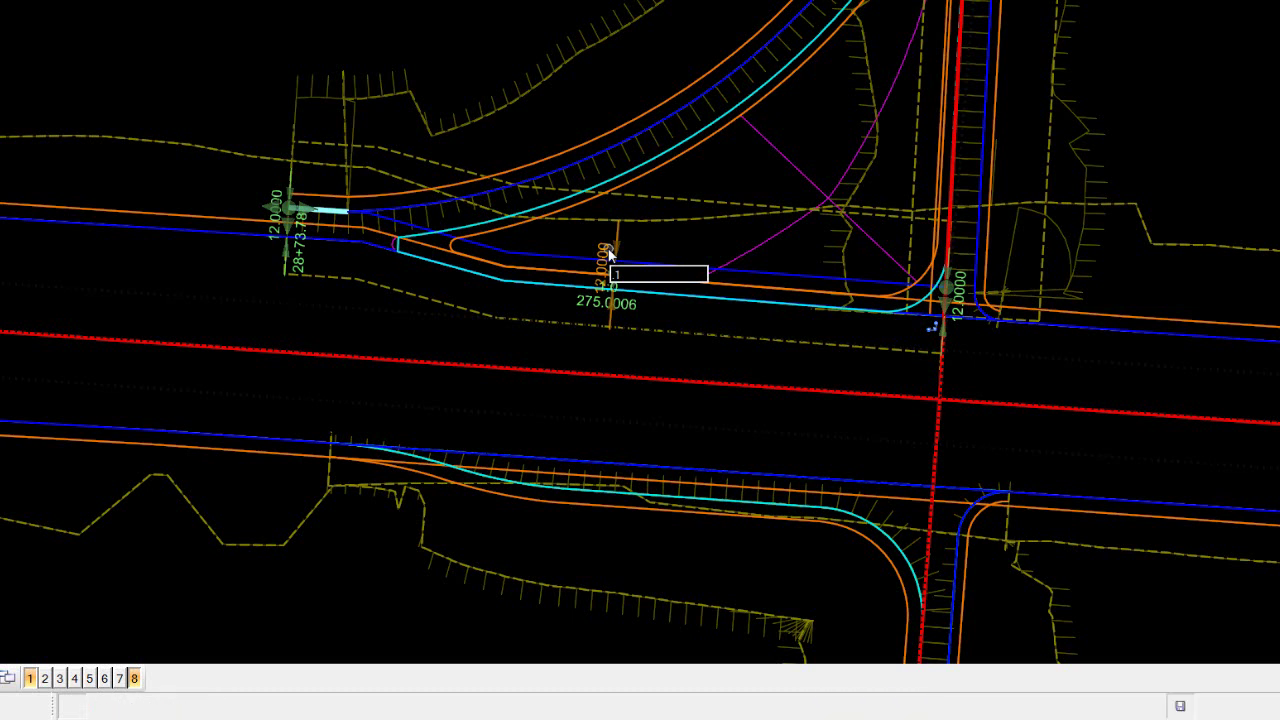
key("Return")
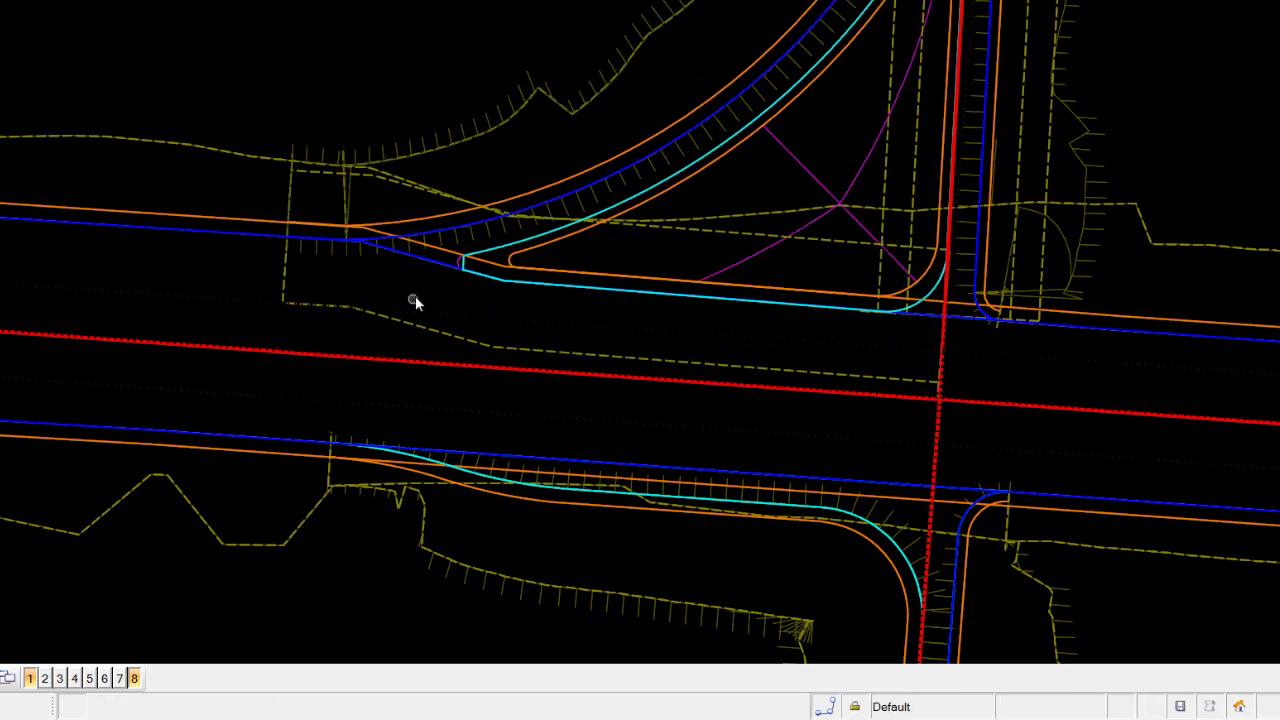
scroll(419, 300, "down", 2)
Change the RdEOP6 ramp edge offset beside the side-road corner island from 12 to about 0.1
scroll(329, 329, "down", 2)
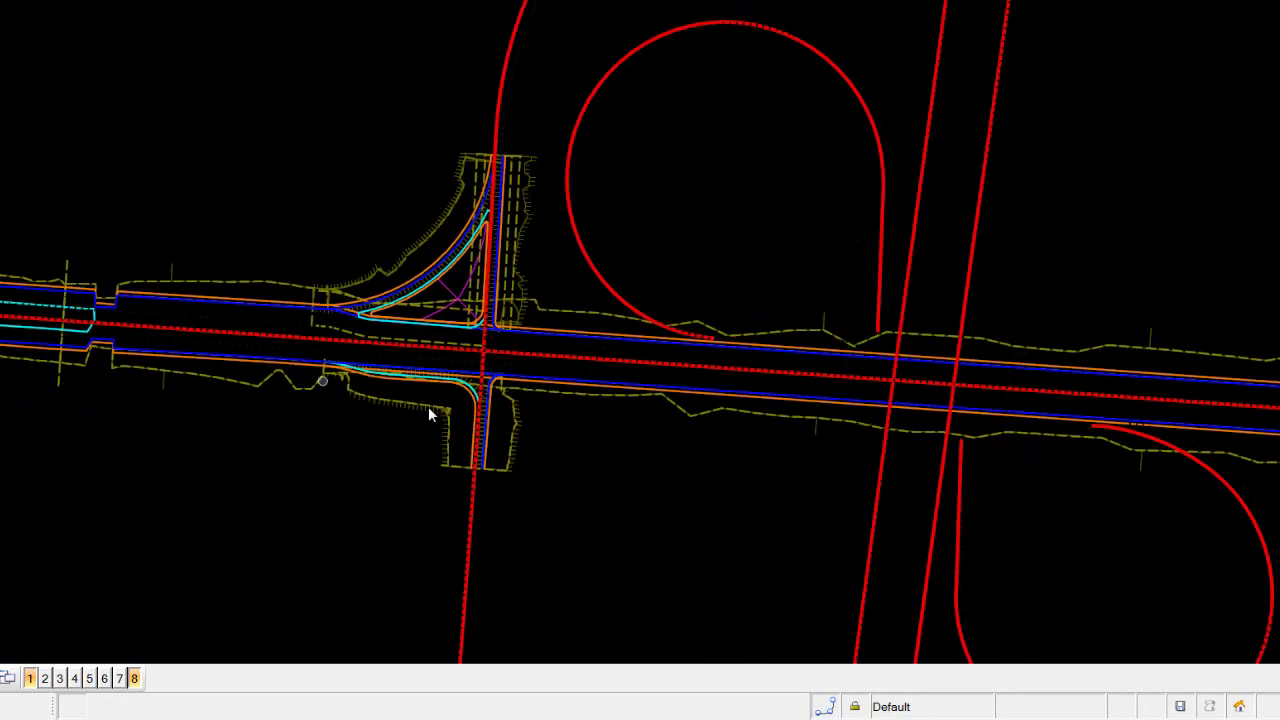
middle_click_drag(912, 505, 497, 443)
scroll(1050, 410, "up", 2)
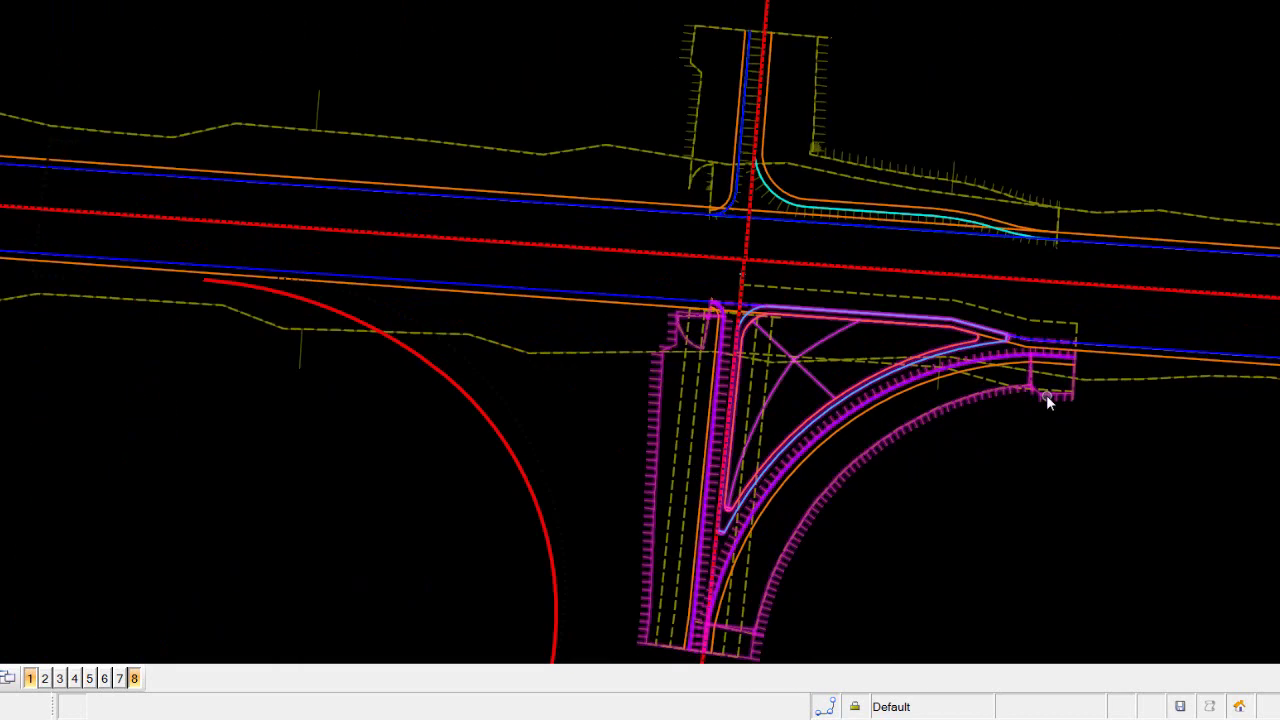
scroll(885, 379, "up", 1)
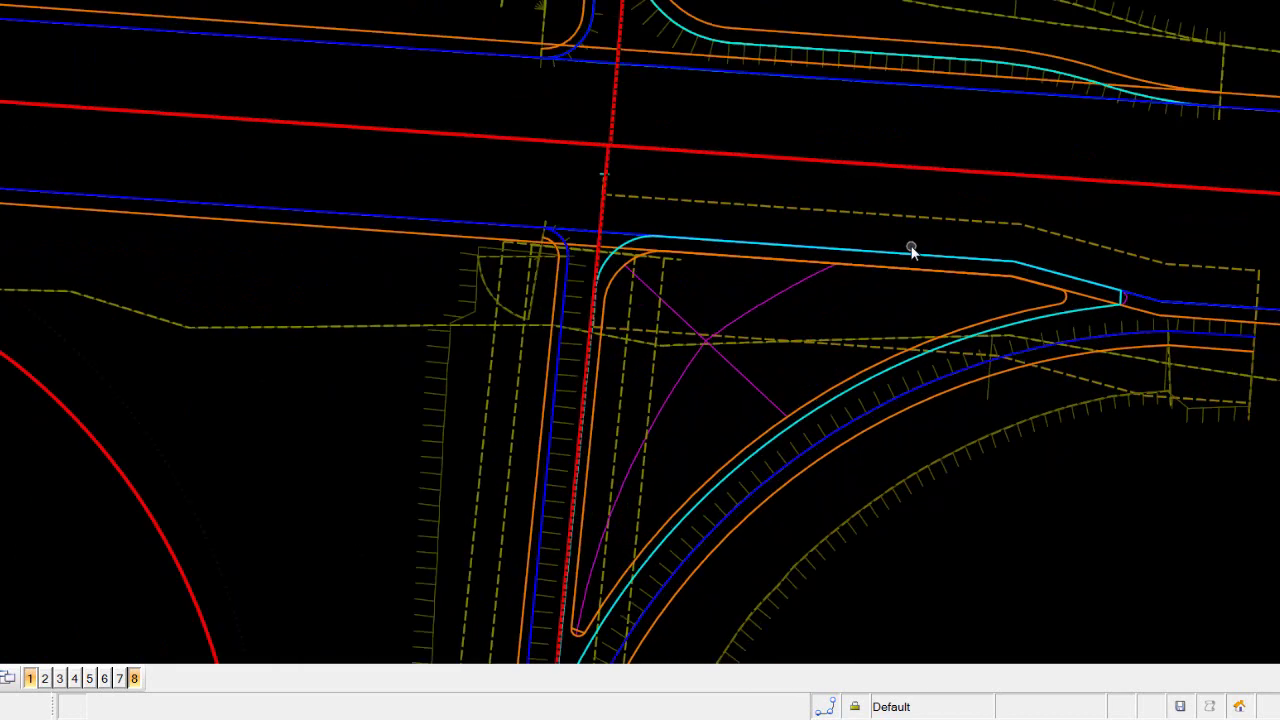
left_click(1232, 337)
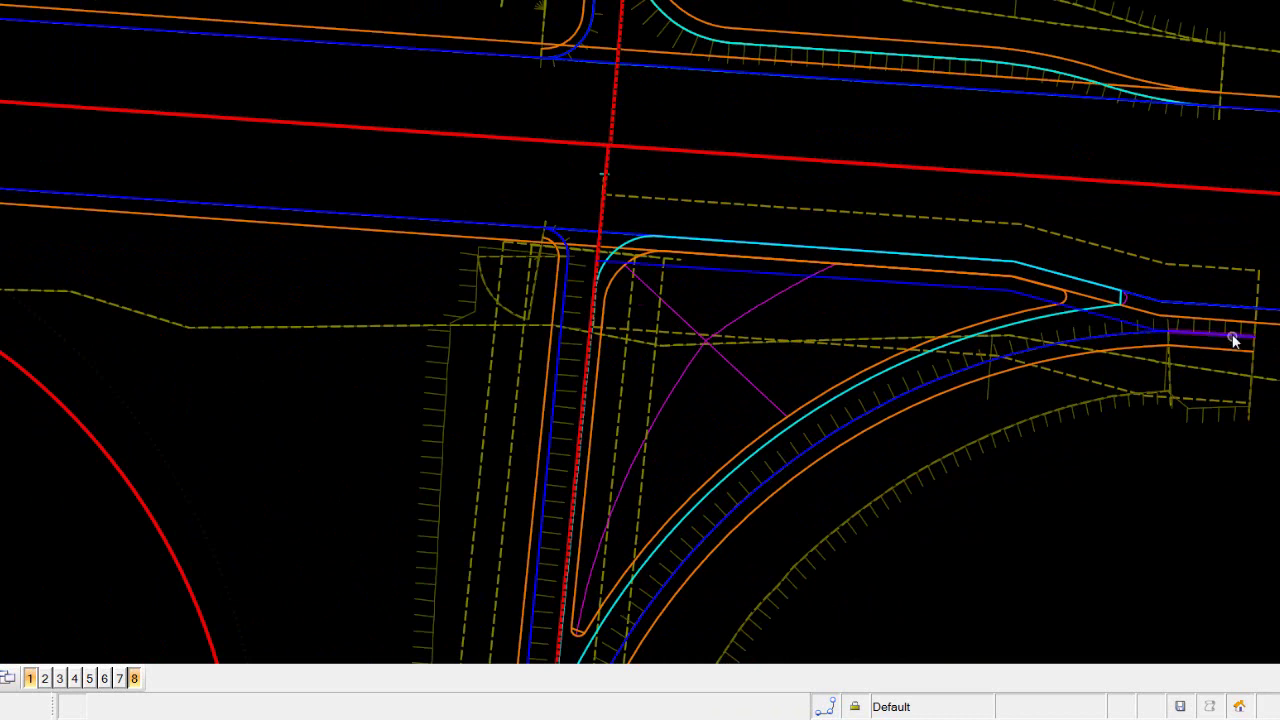
left_click(1232, 341)
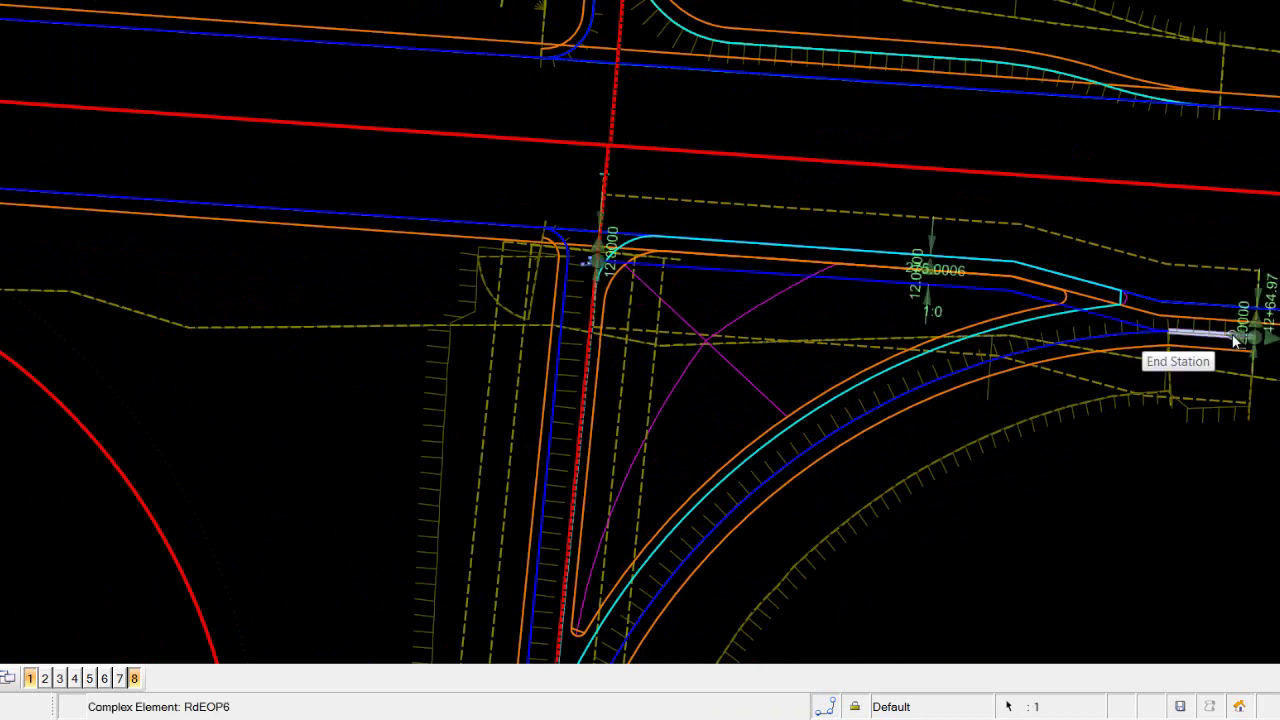
left_click(912, 296)
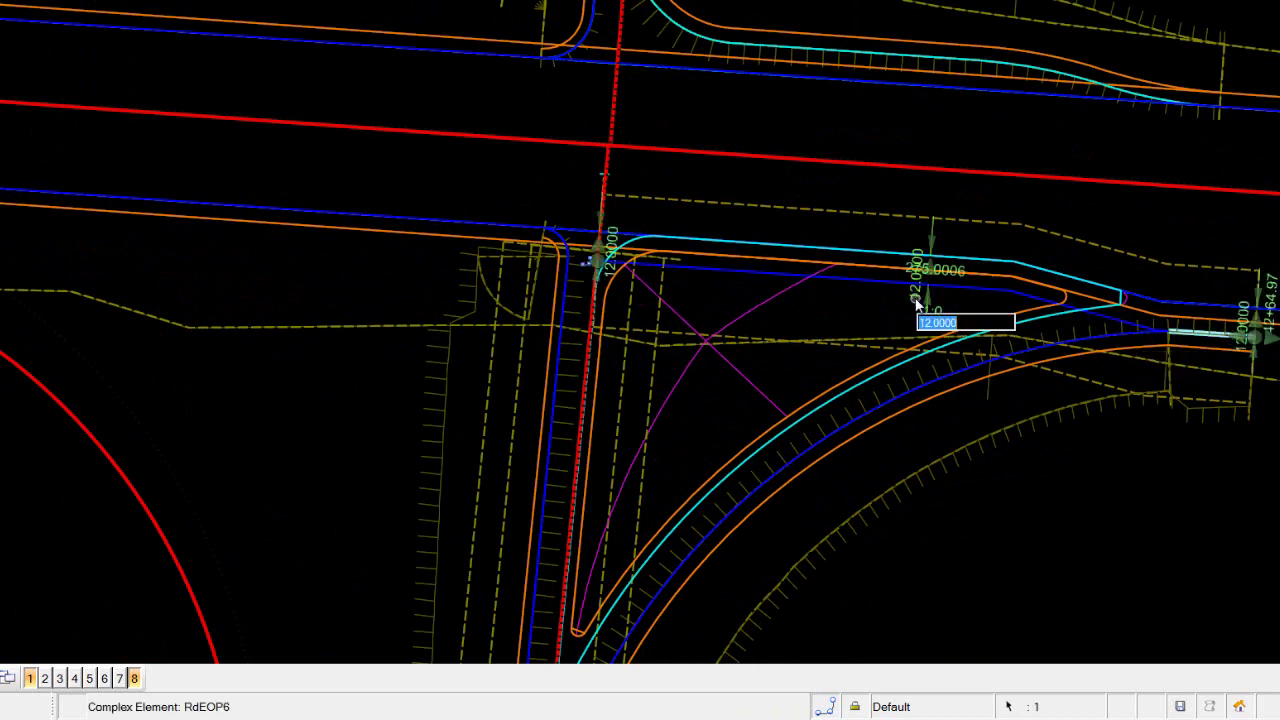
type("1")
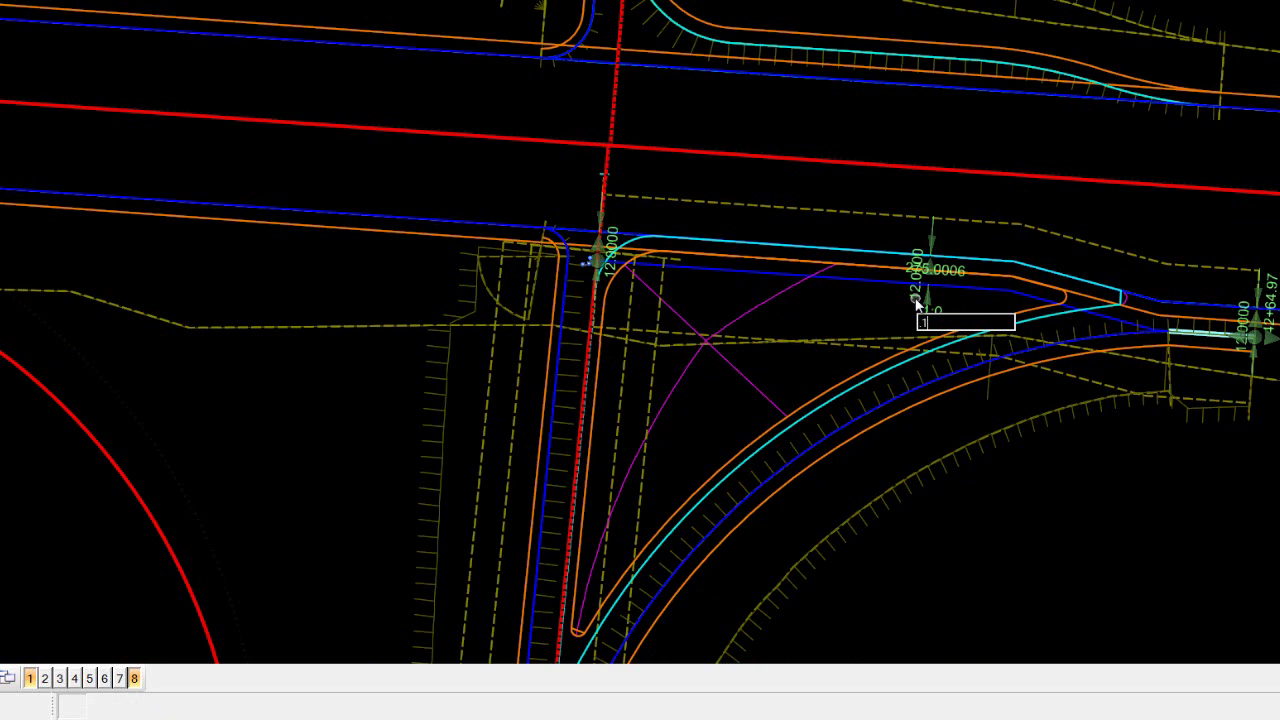
key("Return")
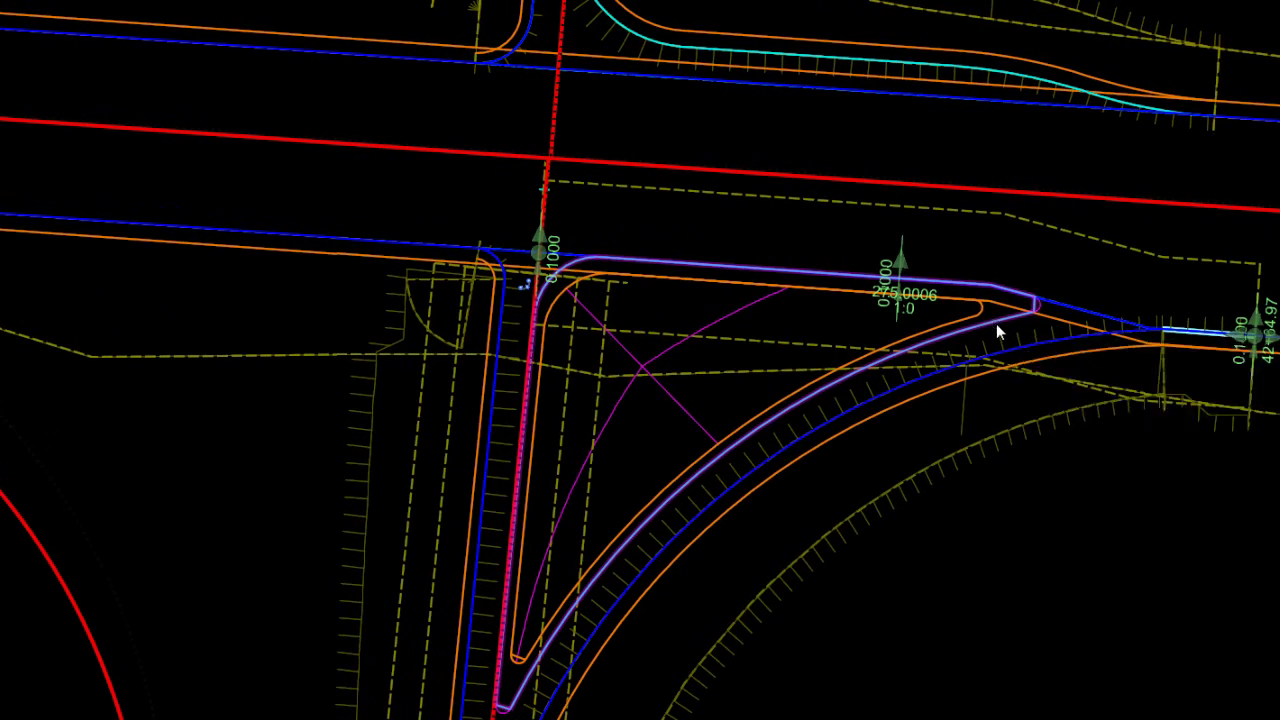
Change the corner island's curb return offset from -12 to -16
left_click(997, 325)
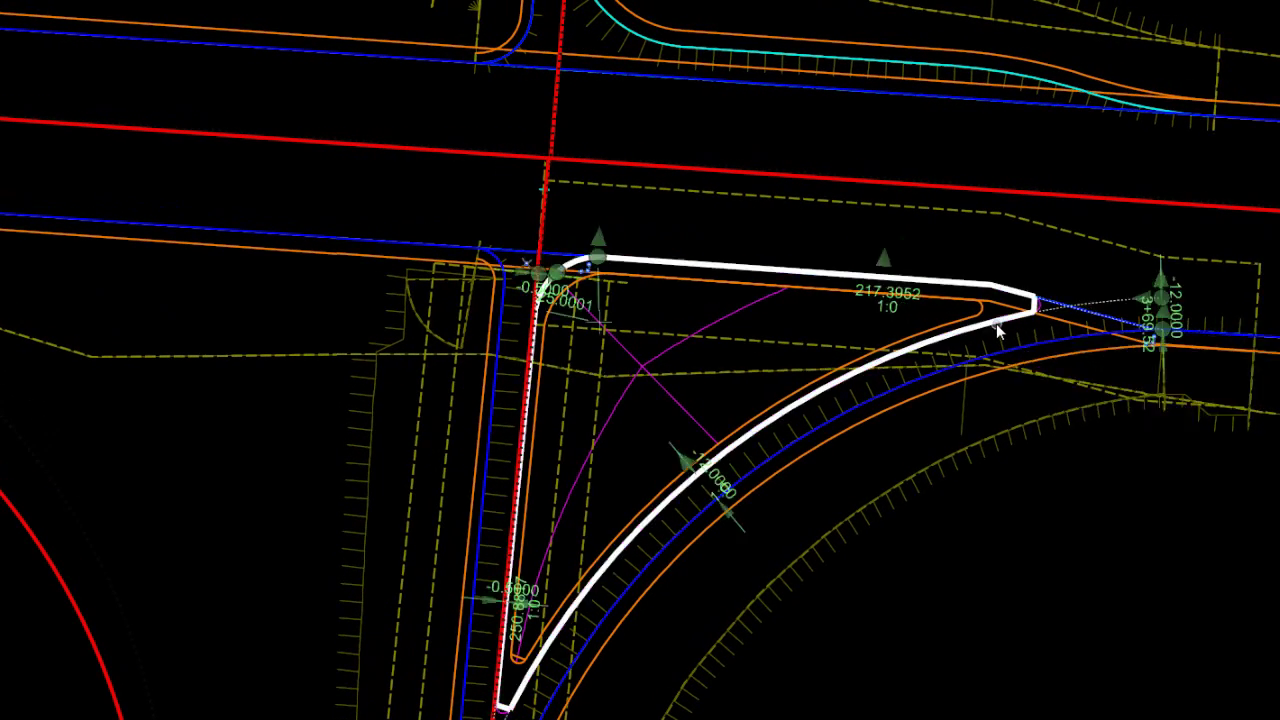
left_click(1180, 291)
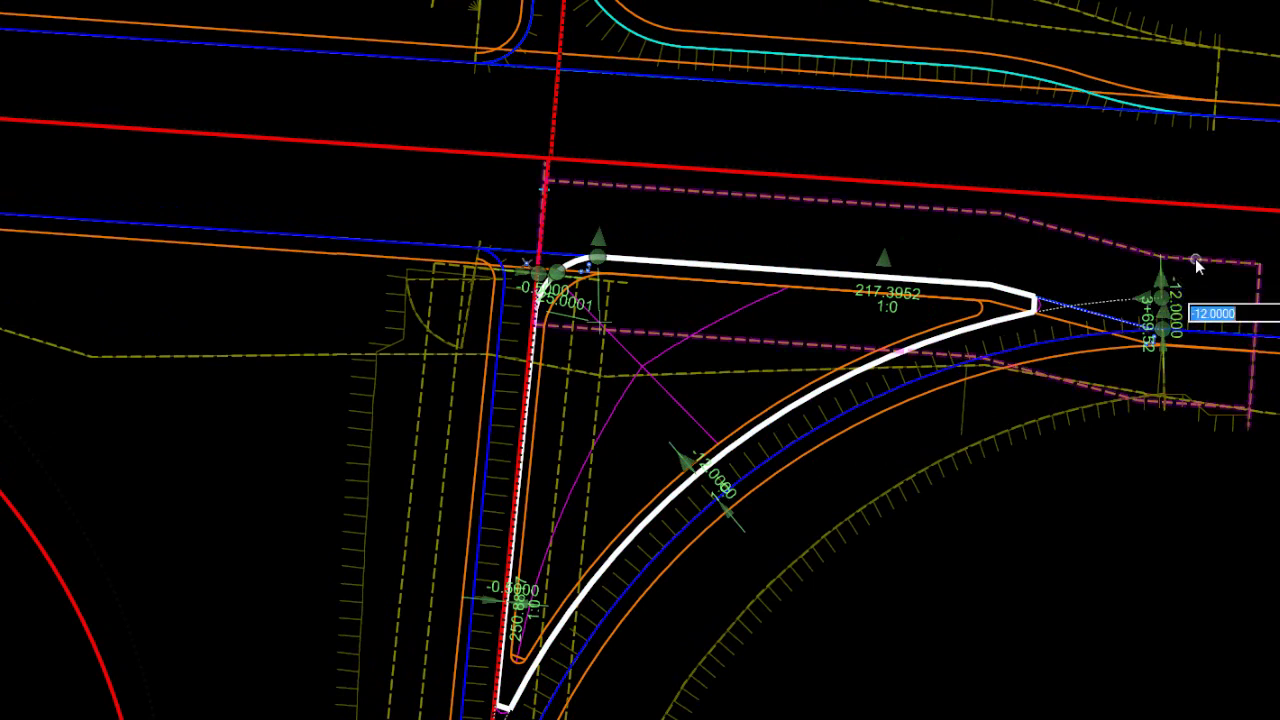
key("BackSpace")
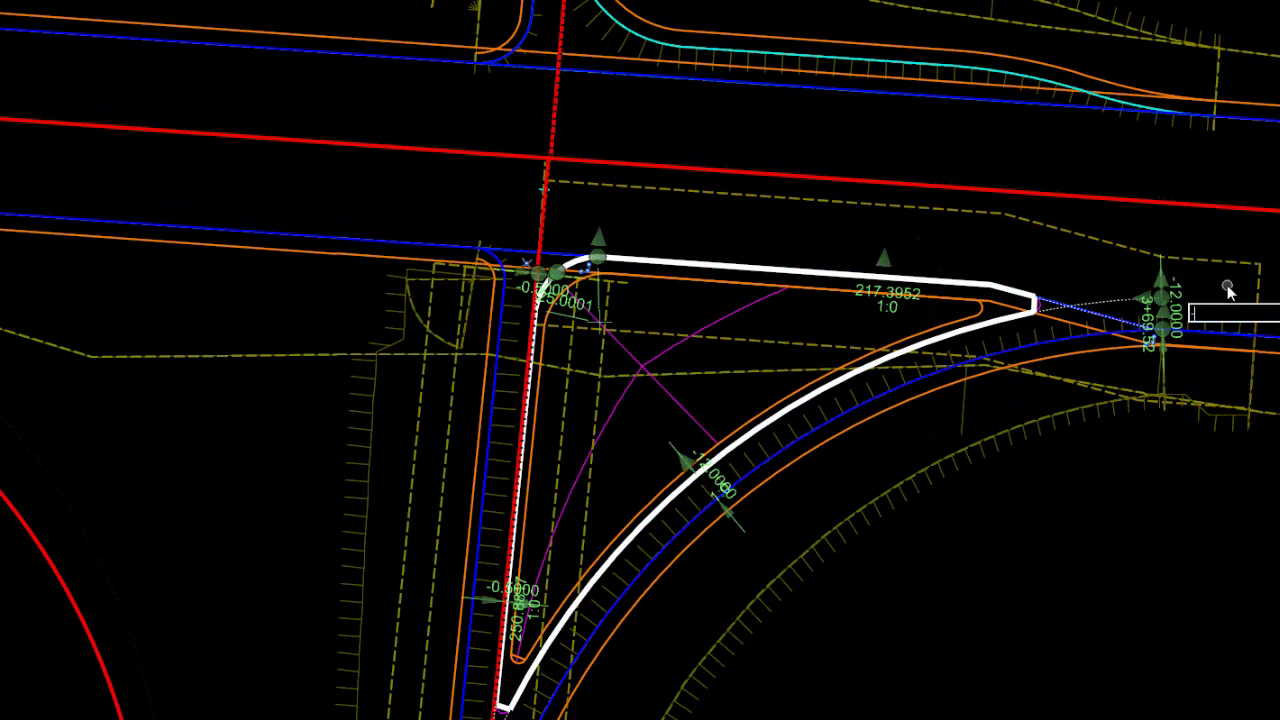
type("-16")
key("Return")
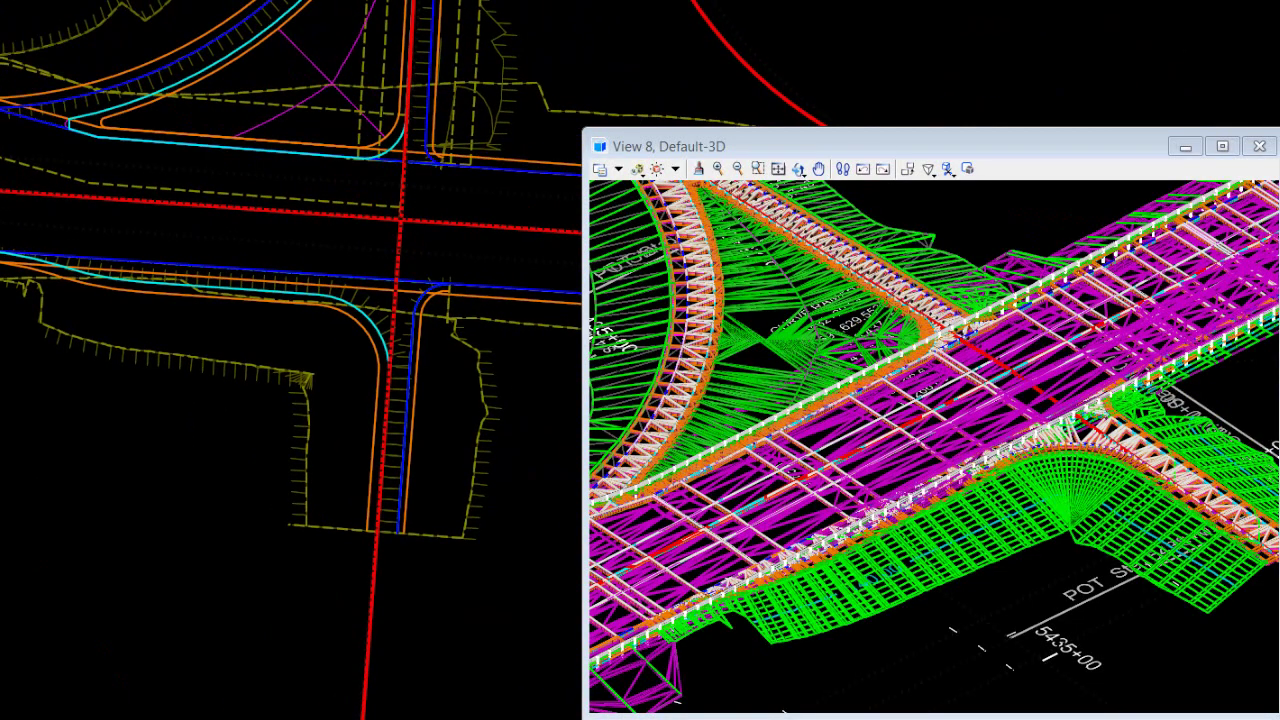
Change the upper-left island's curb return offset from -12 to -16
left_click(104, 113)
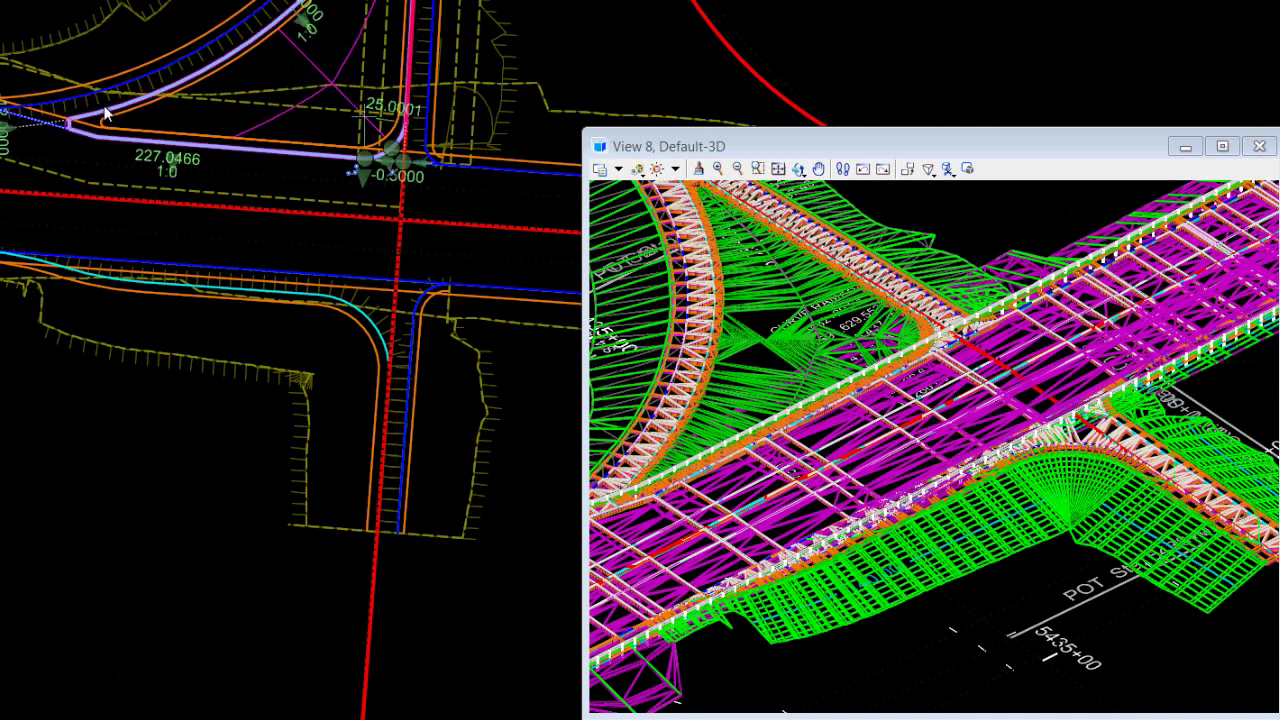
left_click(8, 152)
left_click_drag(63, 179, 31, 185)
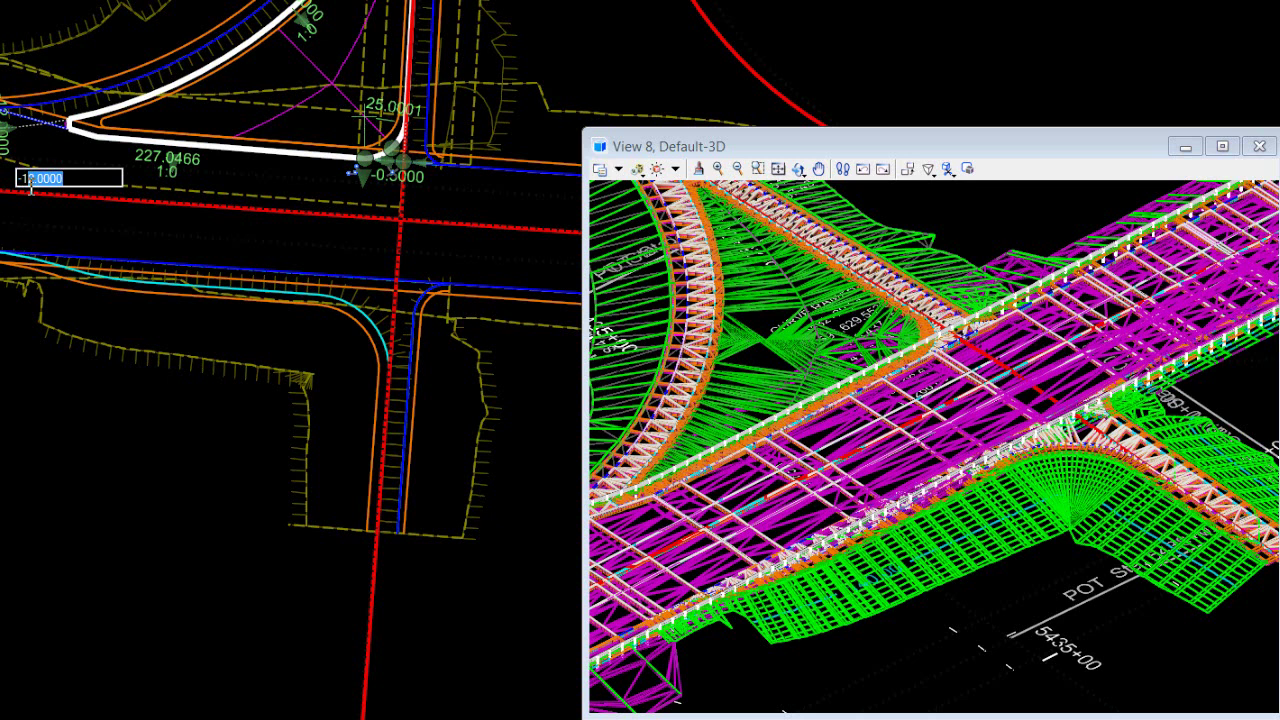
type("6")
left_click(172, 197)
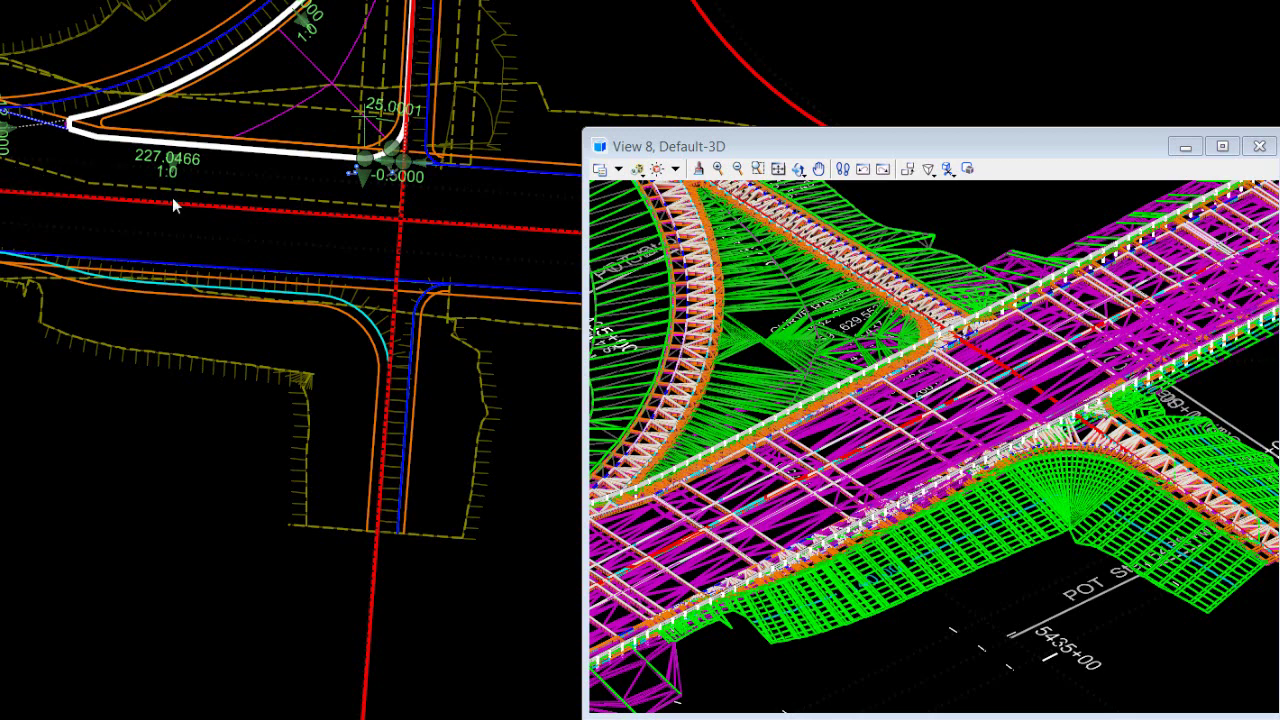
middle_click_drag(509, 131, 265, 171)
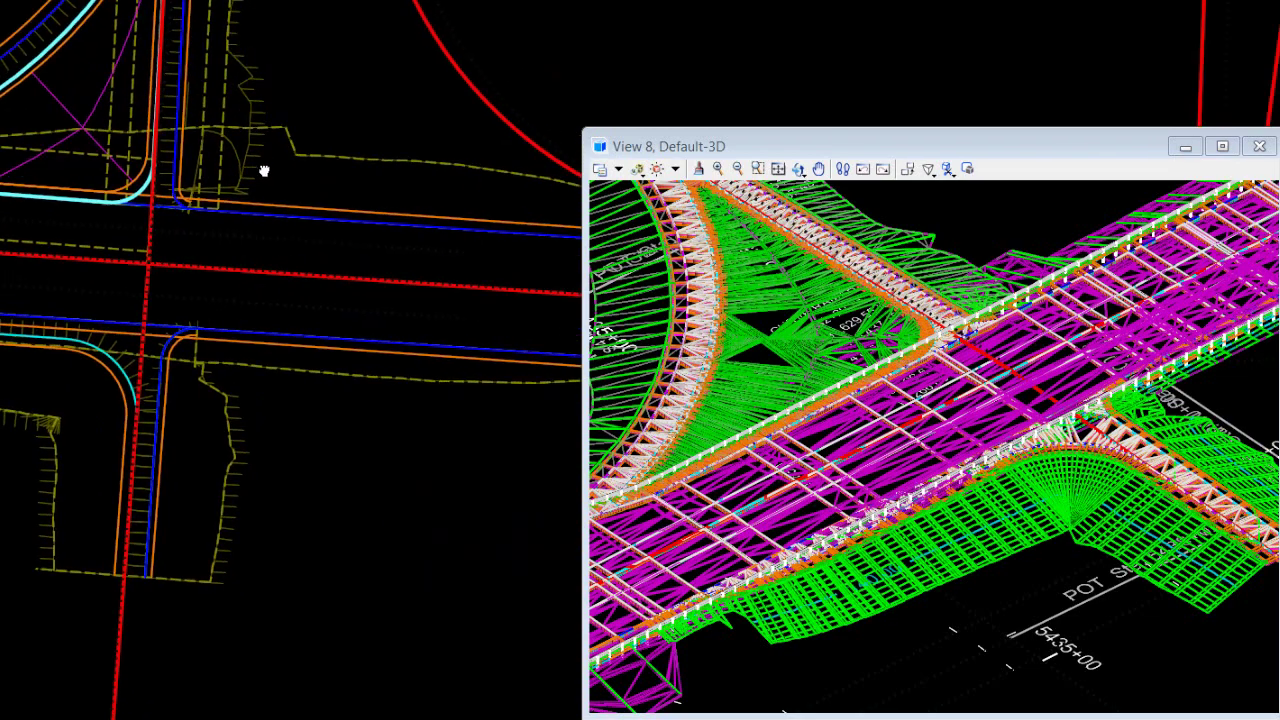
scroll(265, 171, "up", 2)
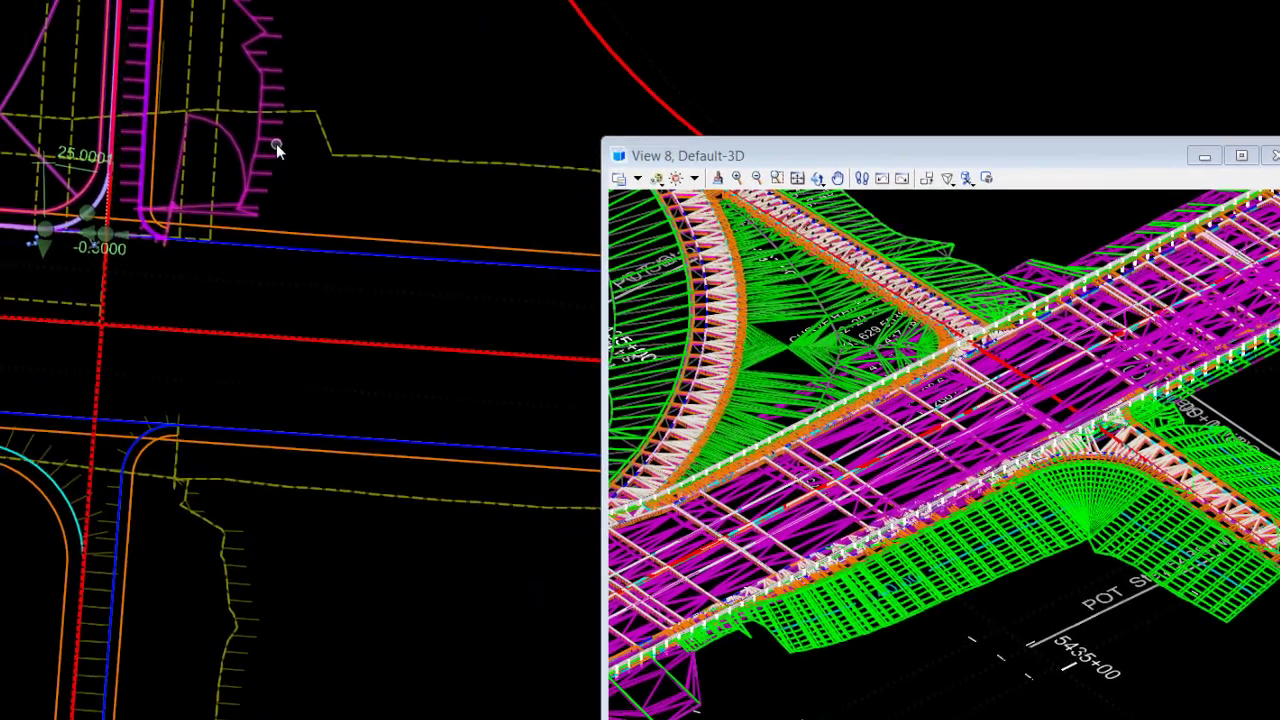
mouse_move(399, 206)
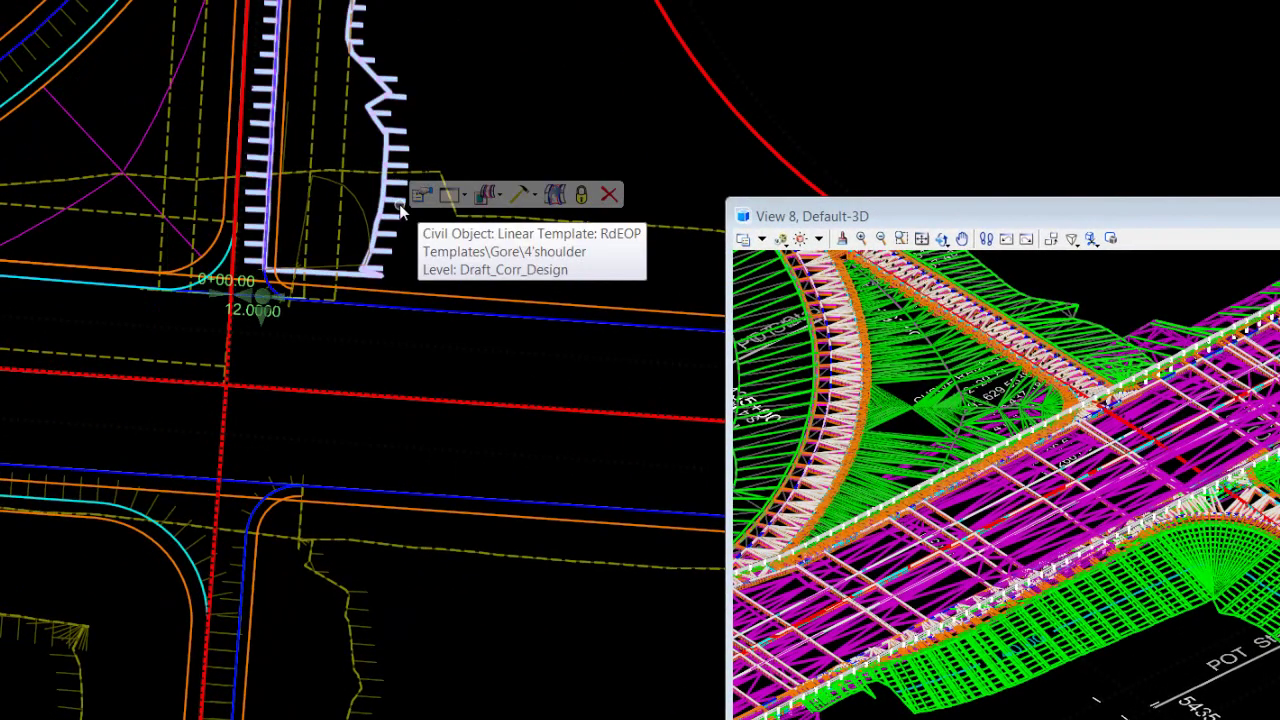
Add Corridor - 301 and Terrain Model - Ex_Ground as target aliases on the RdEOP shoulder template
left_click(534, 194)
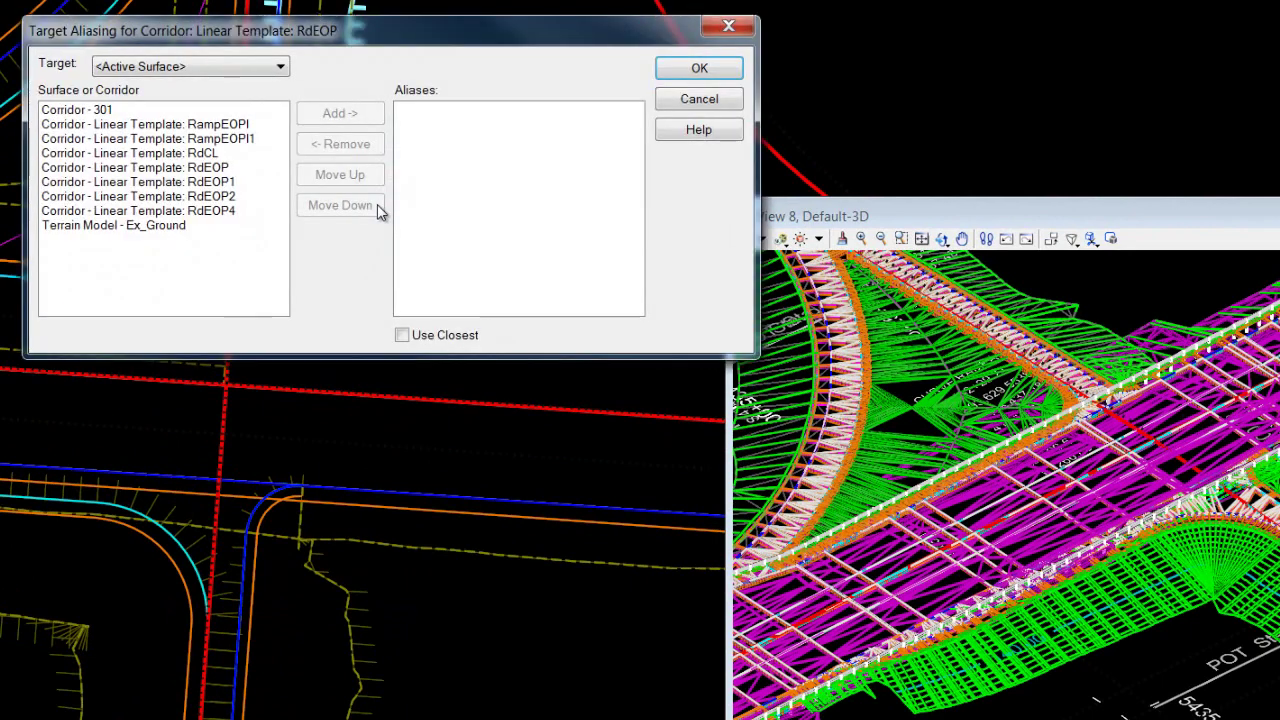
left_click(76, 110)
left_click(324, 122)
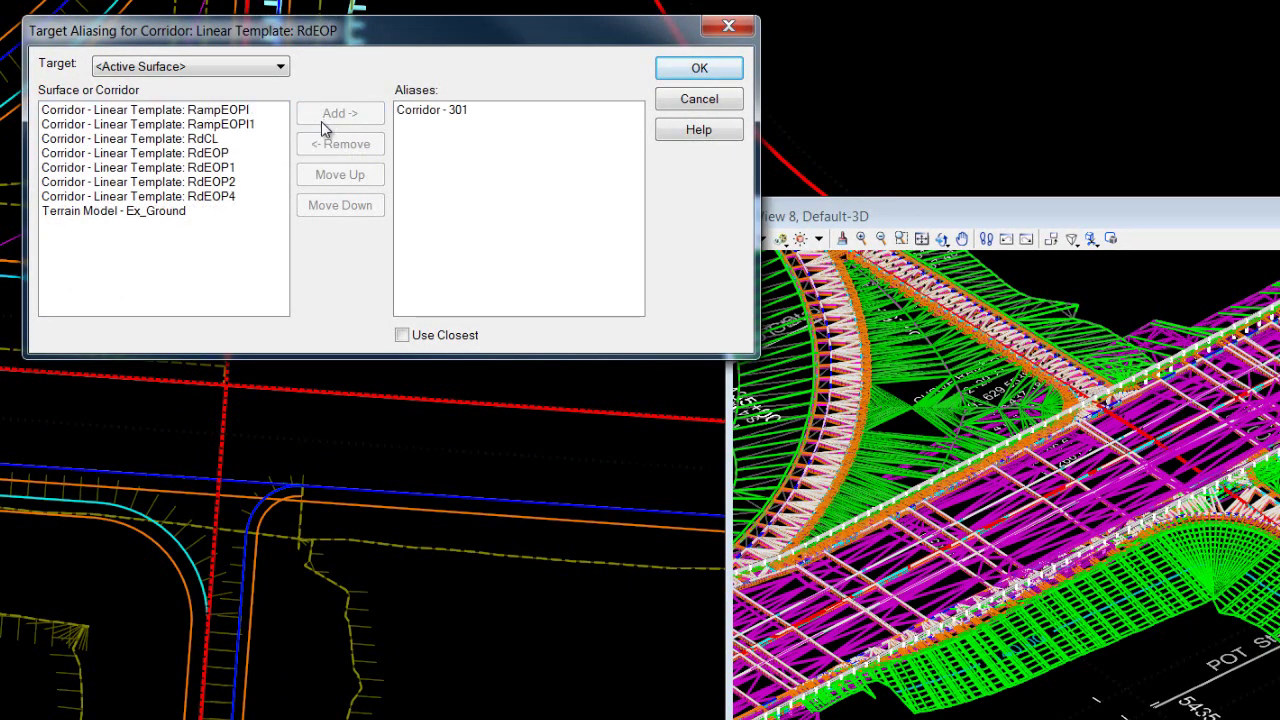
left_click(177, 210)
left_click(323, 117)
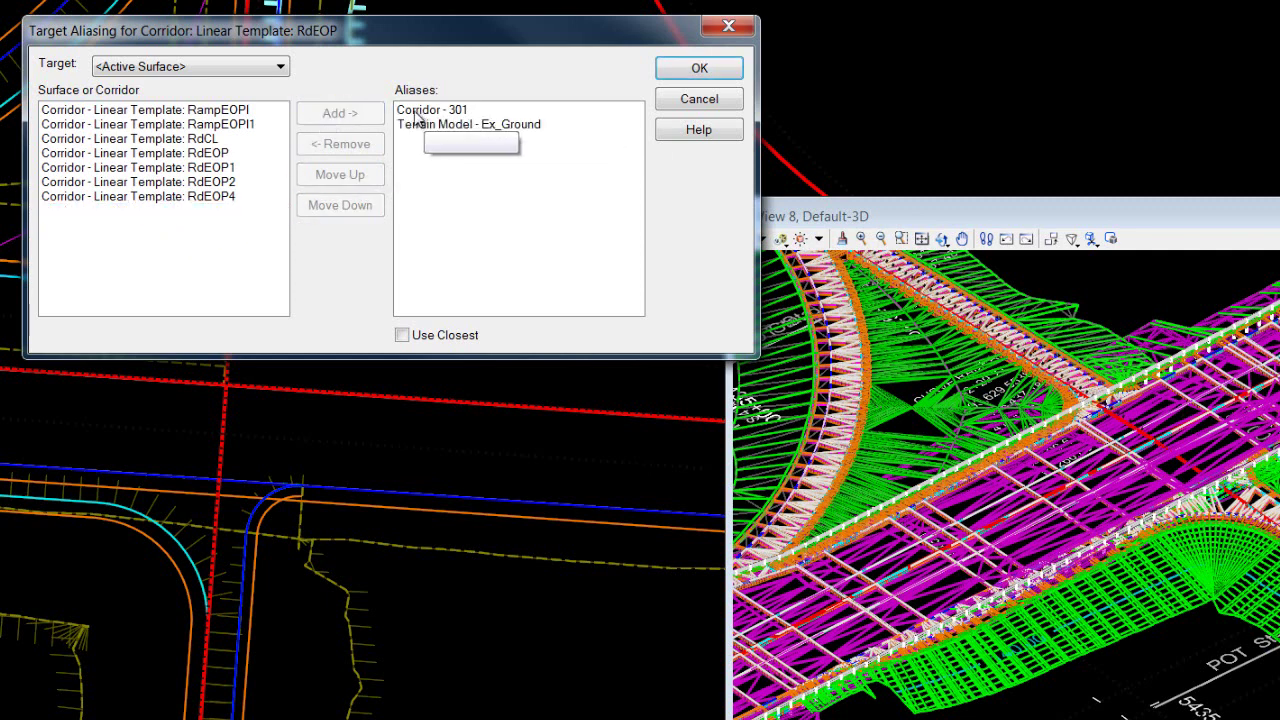
left_click(699, 70)
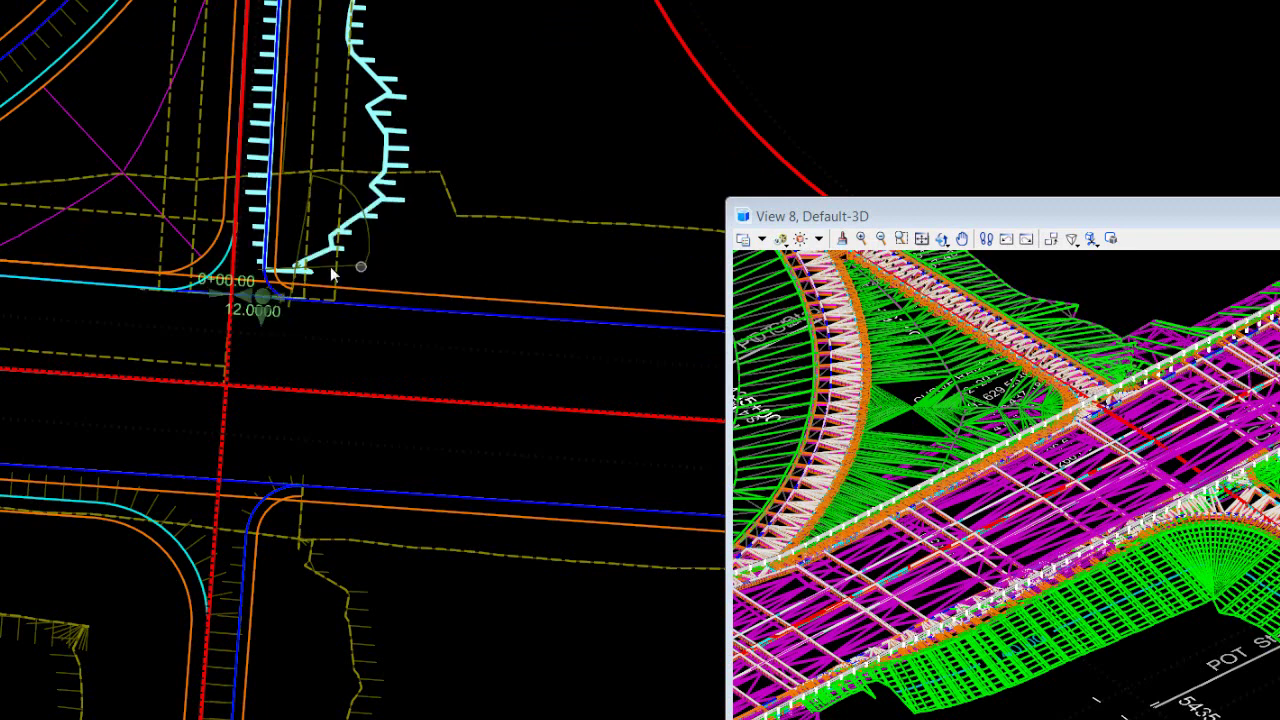
scroll(270, 284, "up", 3)
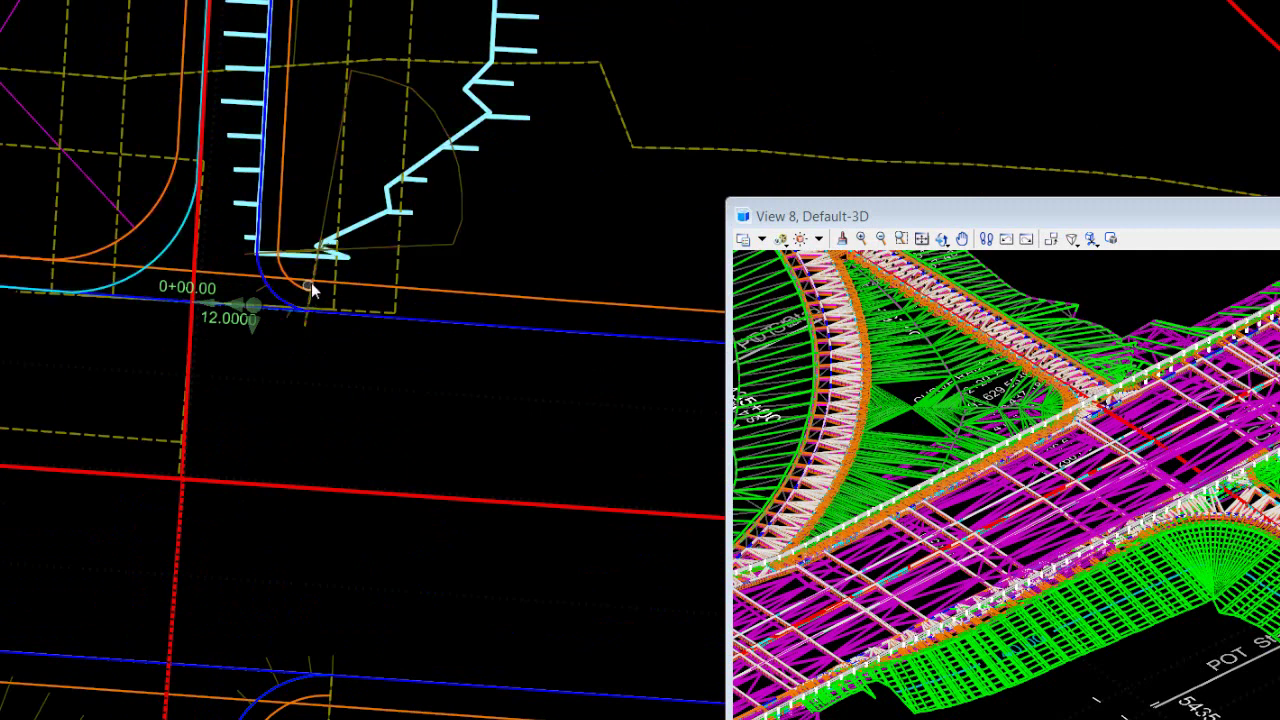
Open the 4'shoulder template from its drop at the curb return for editing
scroll(311, 282, "up", 3)
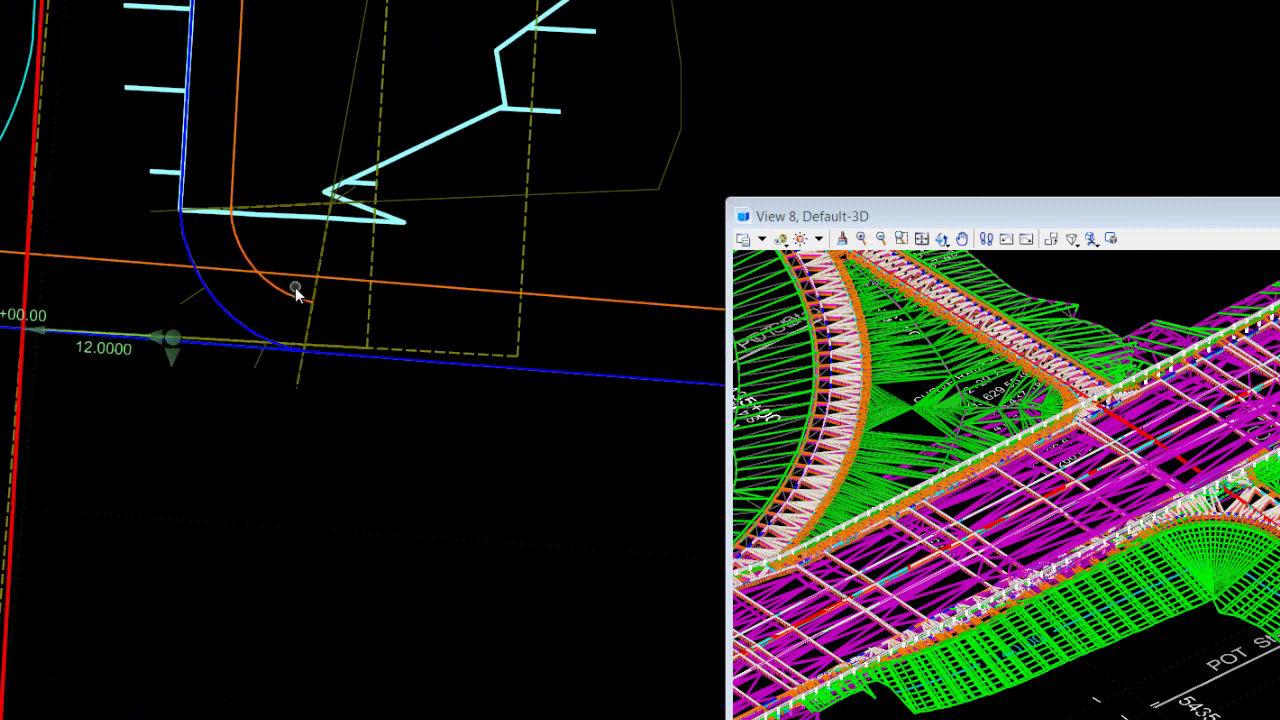
left_click(298, 386)
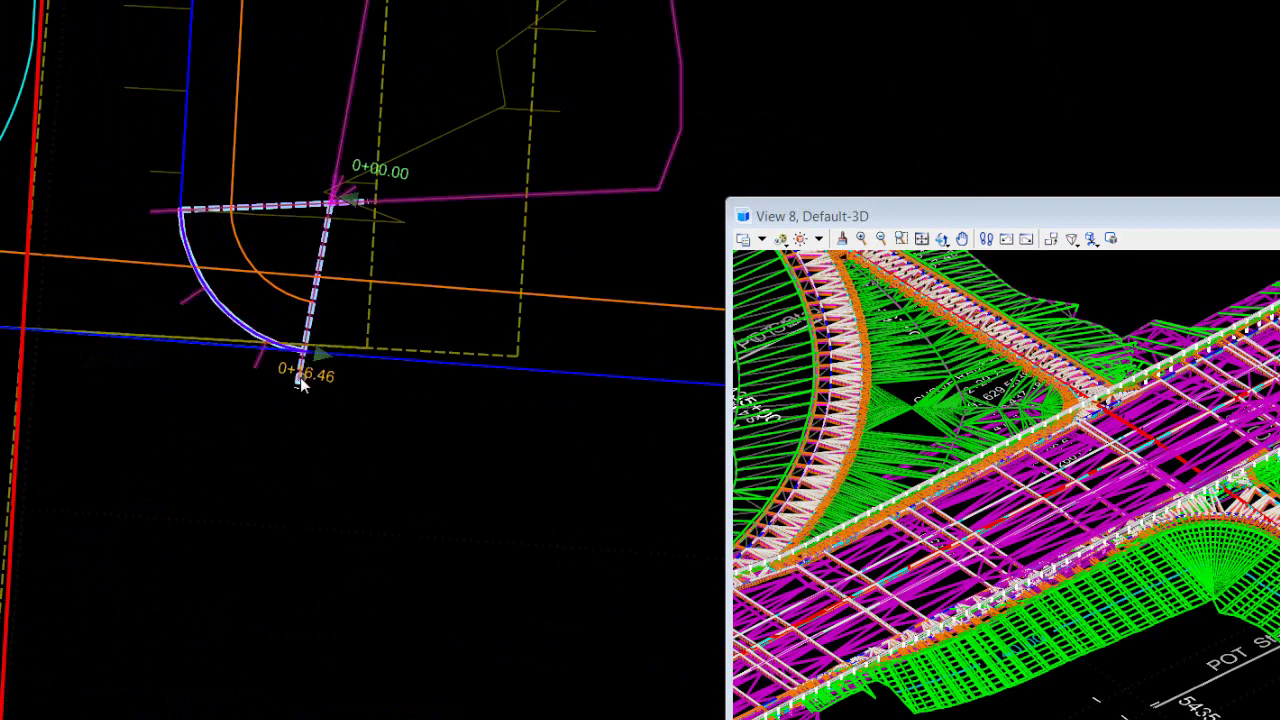
mouse_move(300, 385)
left_click(346, 377)
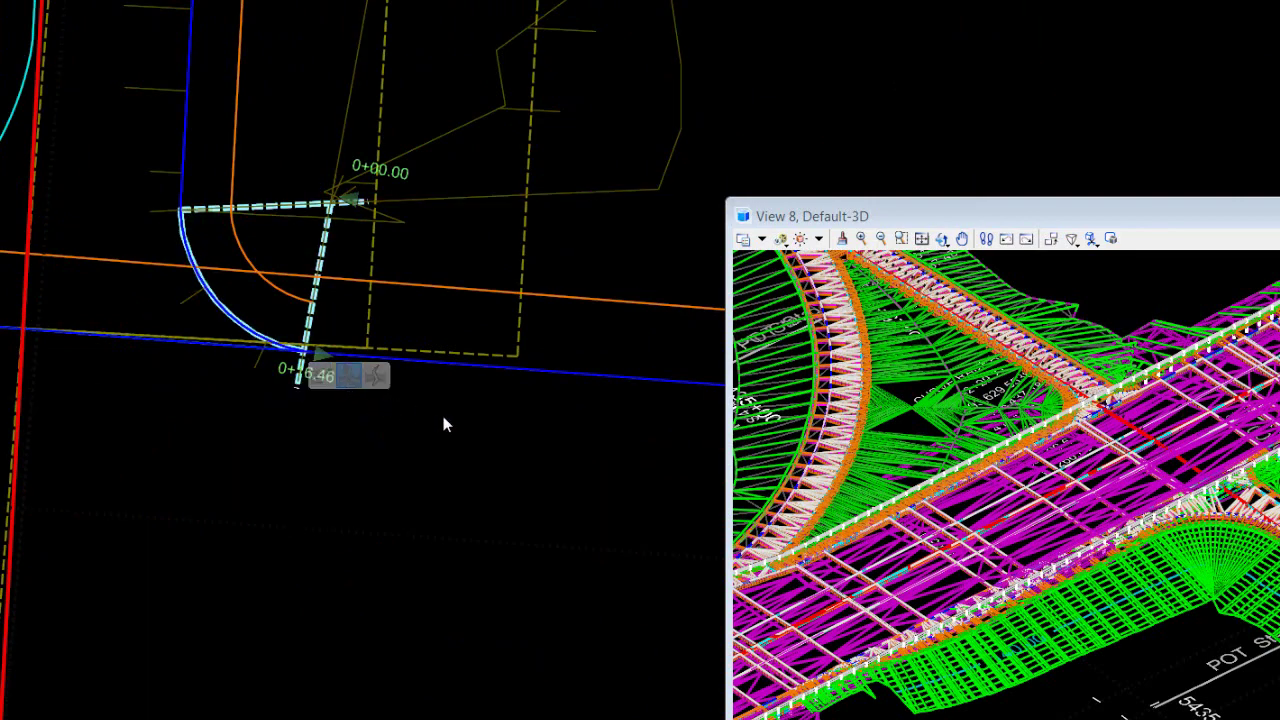
scroll(1132, 398, "up", 3)
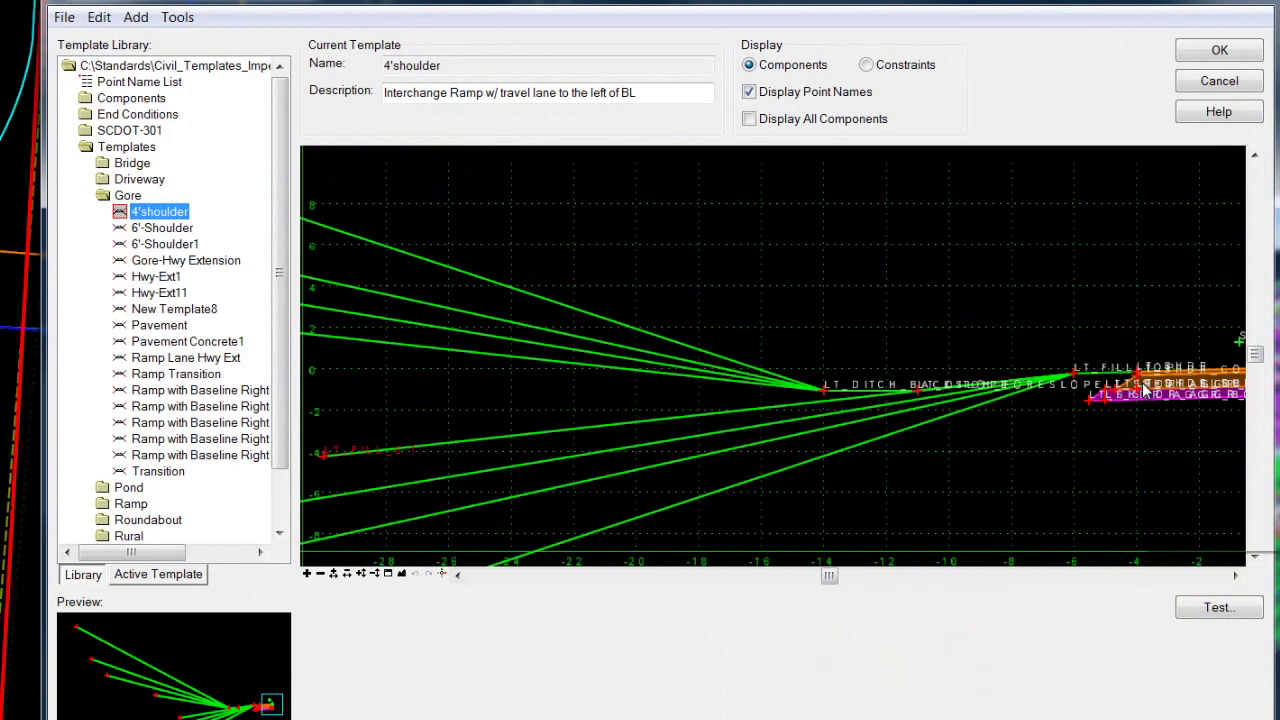
scroll(1142, 385, "up", 3)
middle_click_drag(1135, 362, 680, 295)
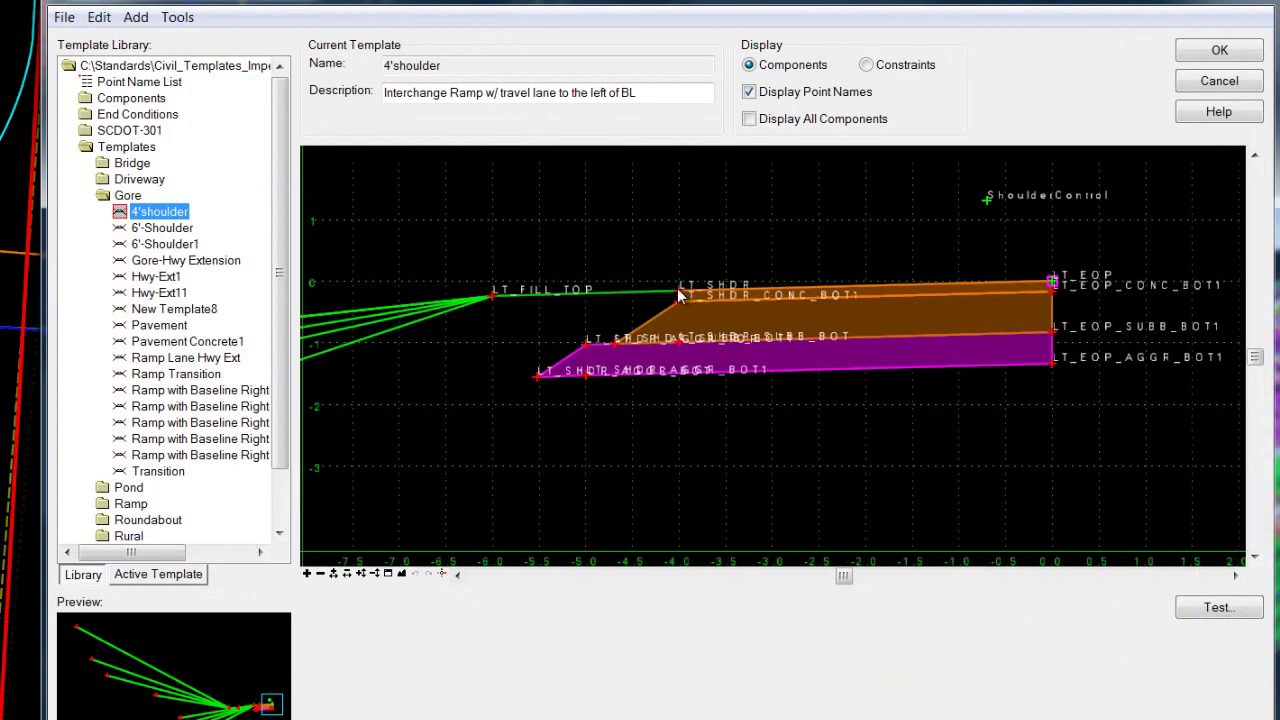
Relabel LT_SHDR's horizontal constraint as A_Shld and save the template change
double_click(680, 295)
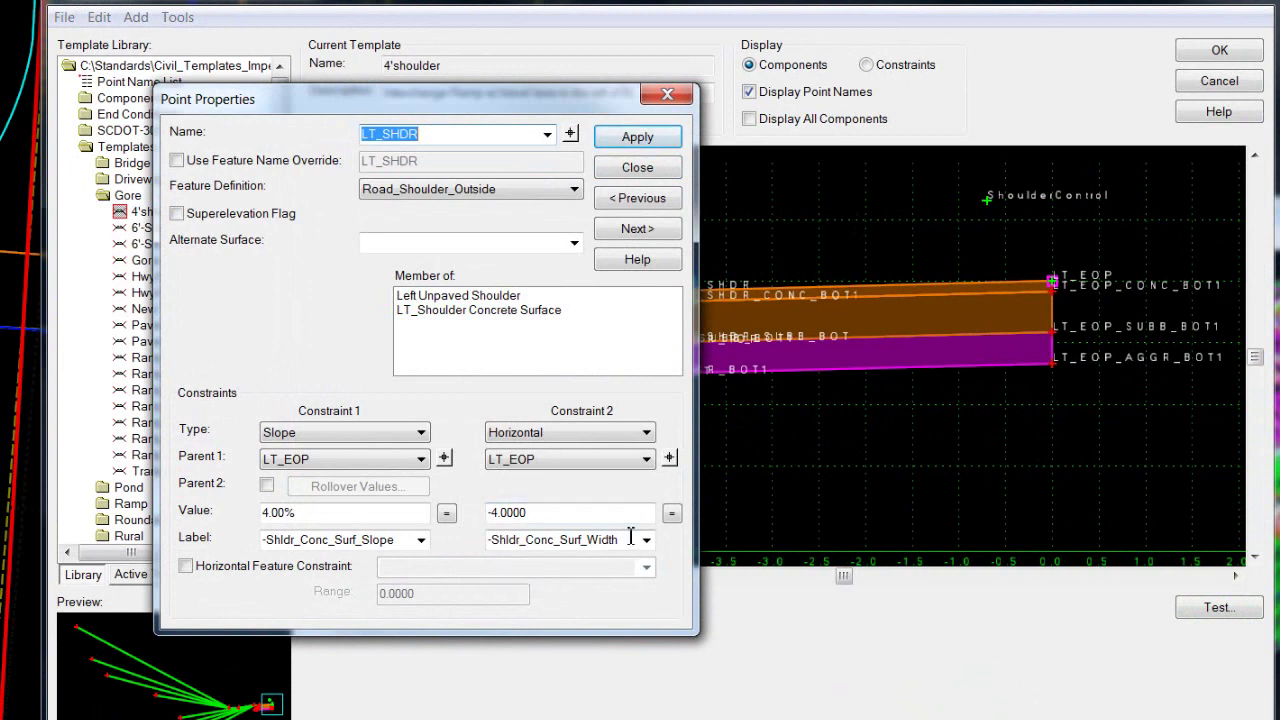
left_click(628, 539)
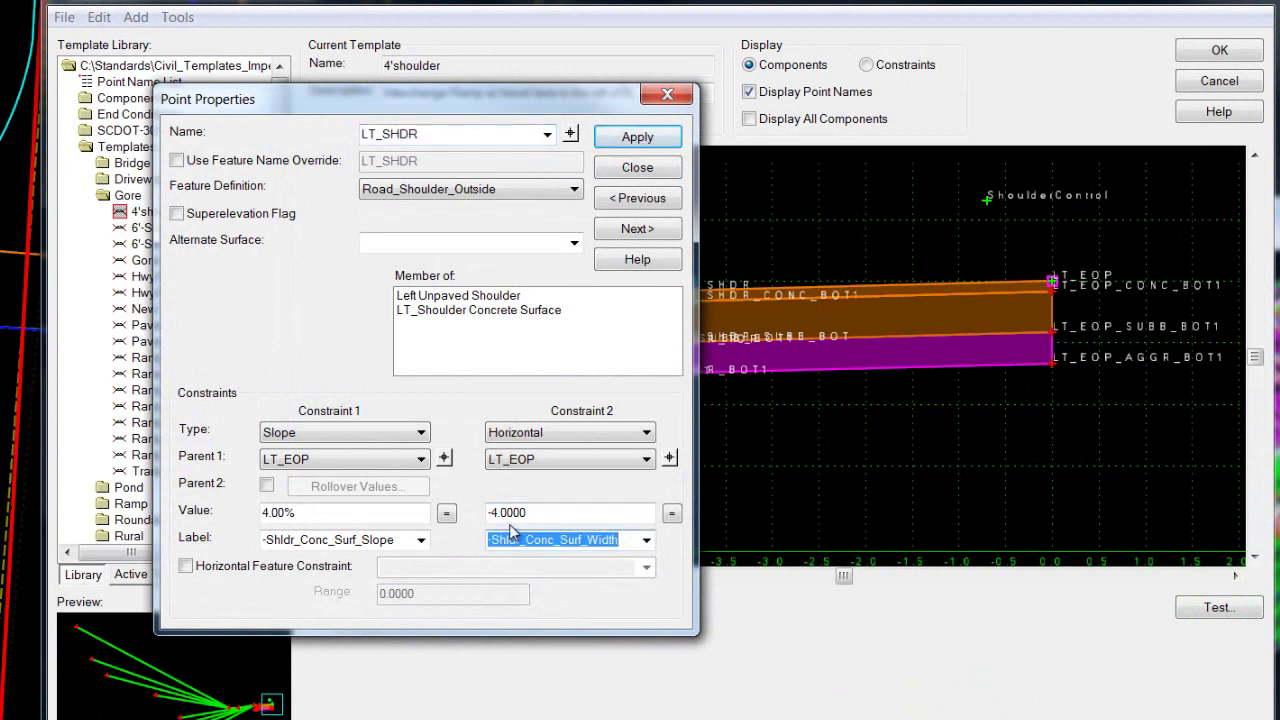
type("A_")
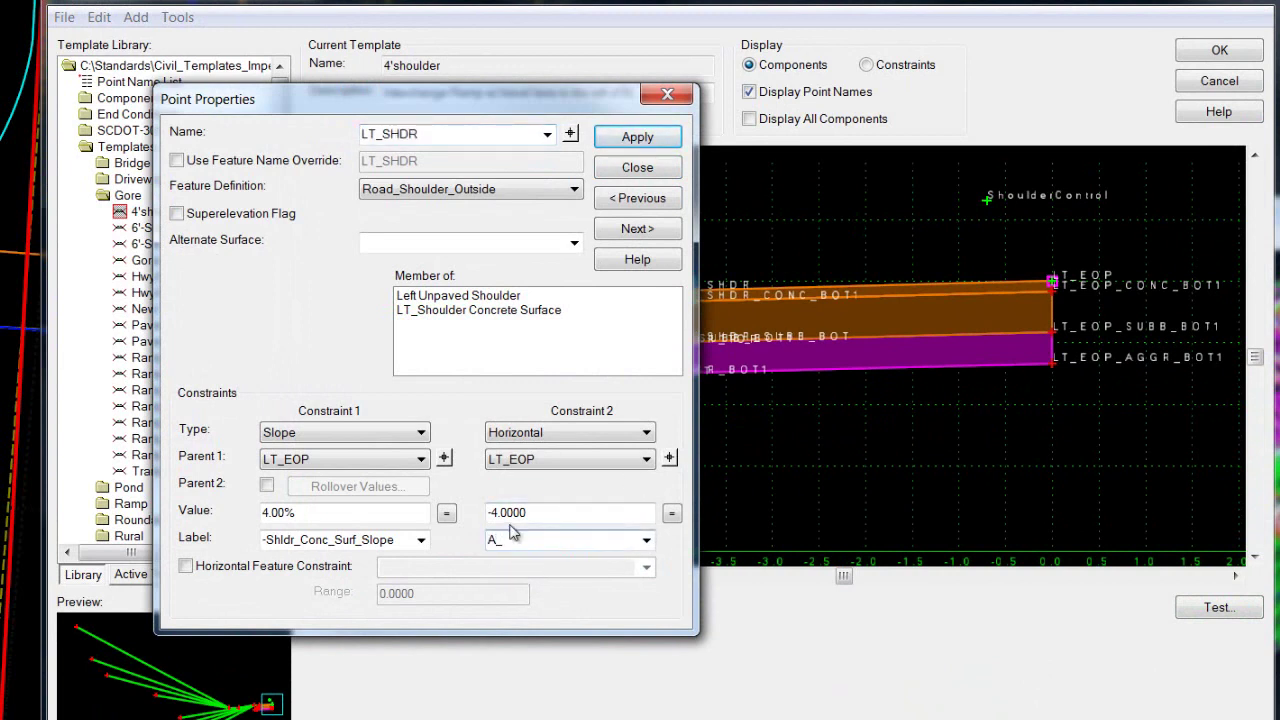
type("Shld")
key("Tab")
left_click(651, 137)
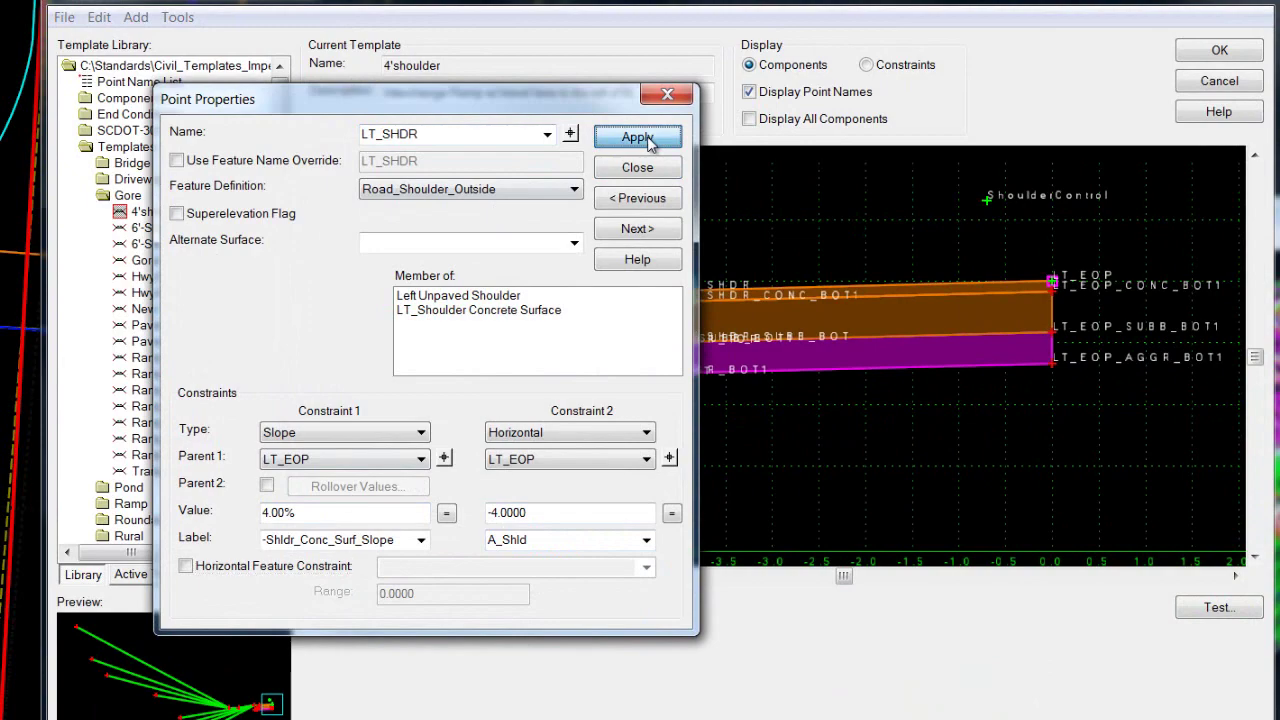
left_click(637, 168)
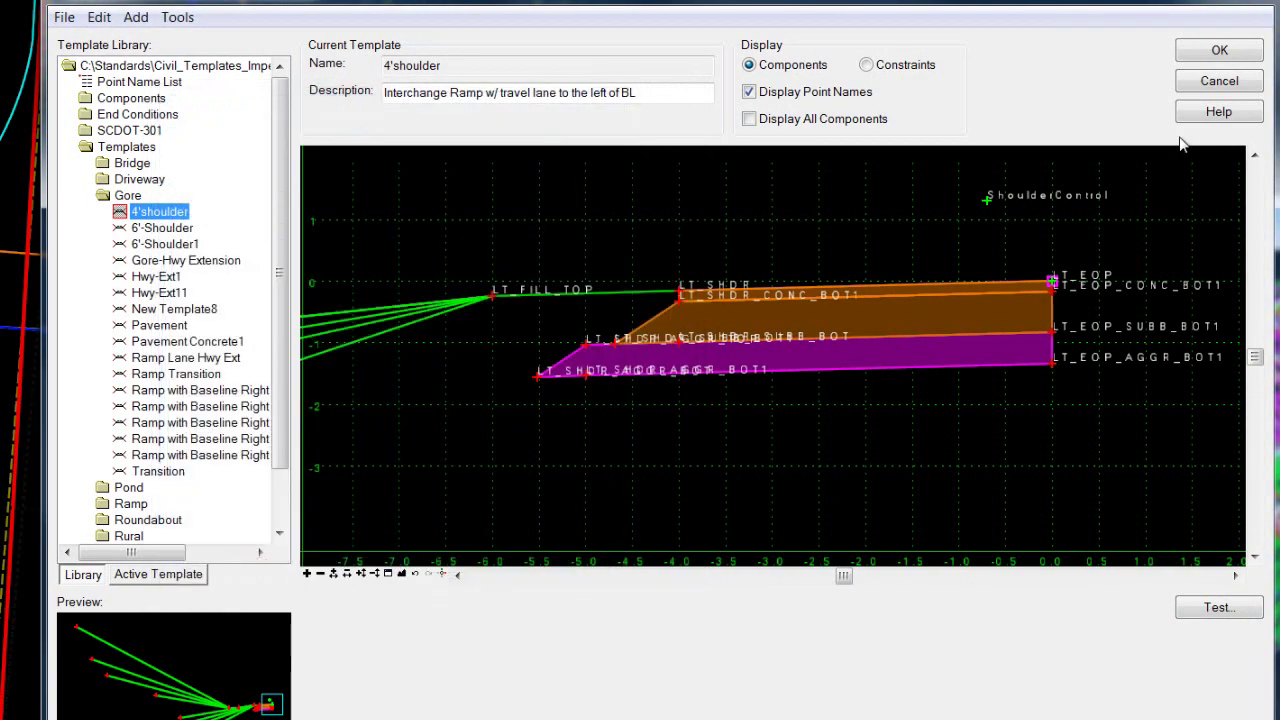
left_click(1203, 53)
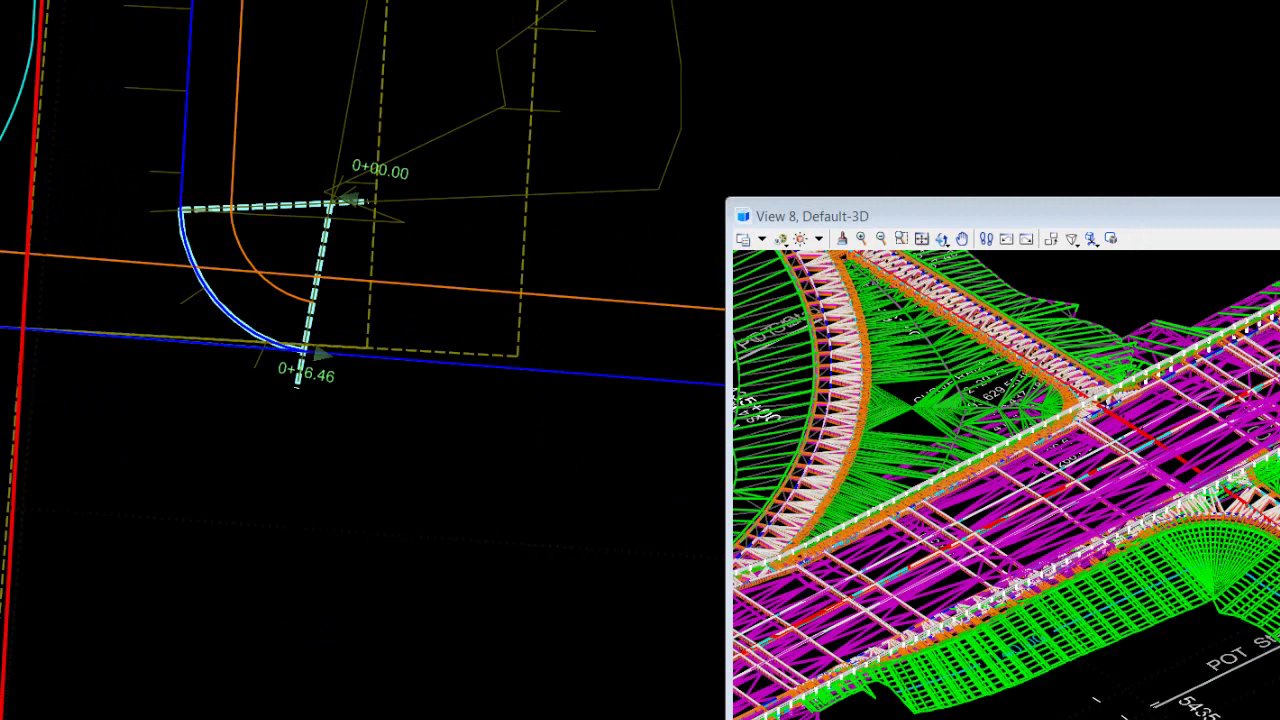
Pick the corridor and lock the parametric constraint to its start and end stations
left_click(216, 307)
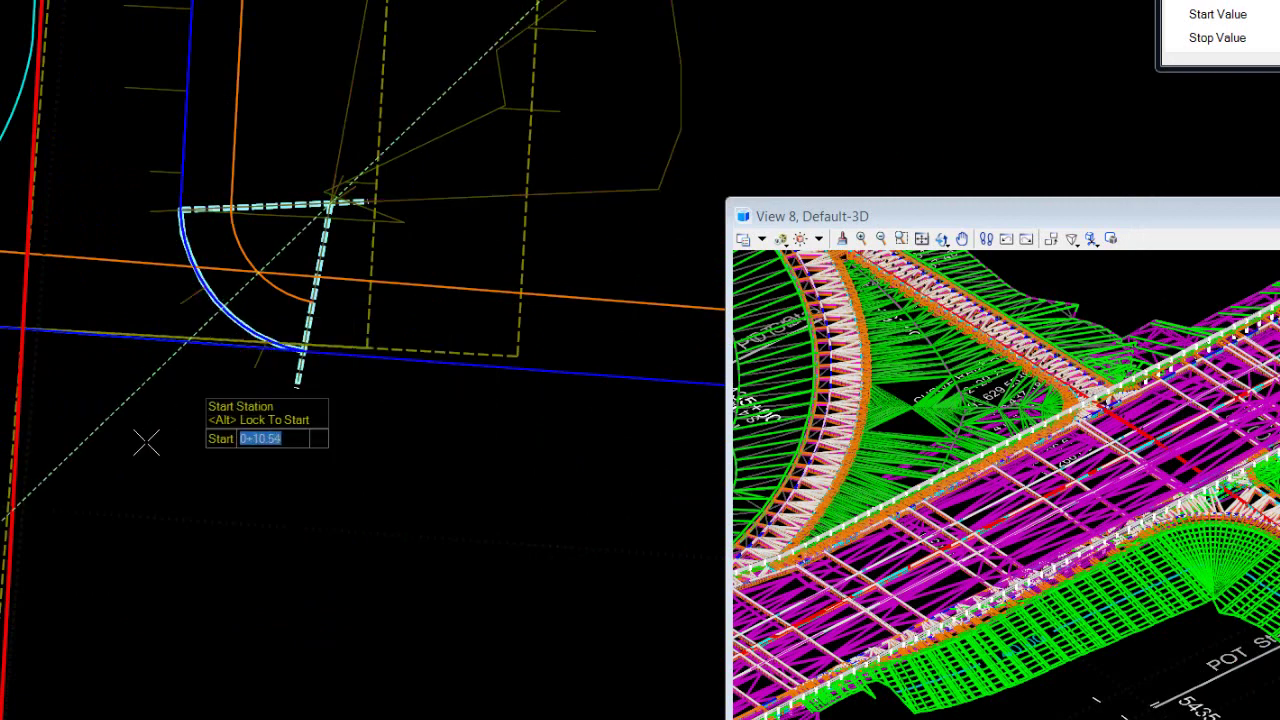
key("alt")
left_click(104, 343)
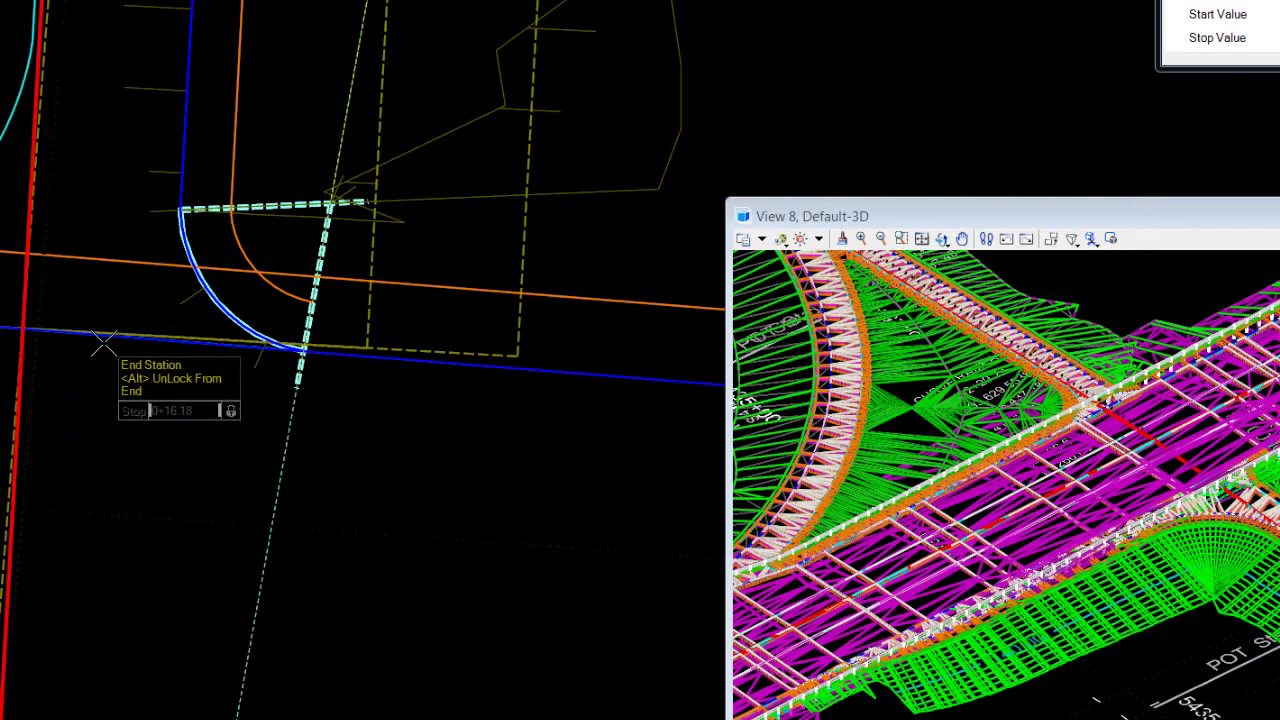
key("alt")
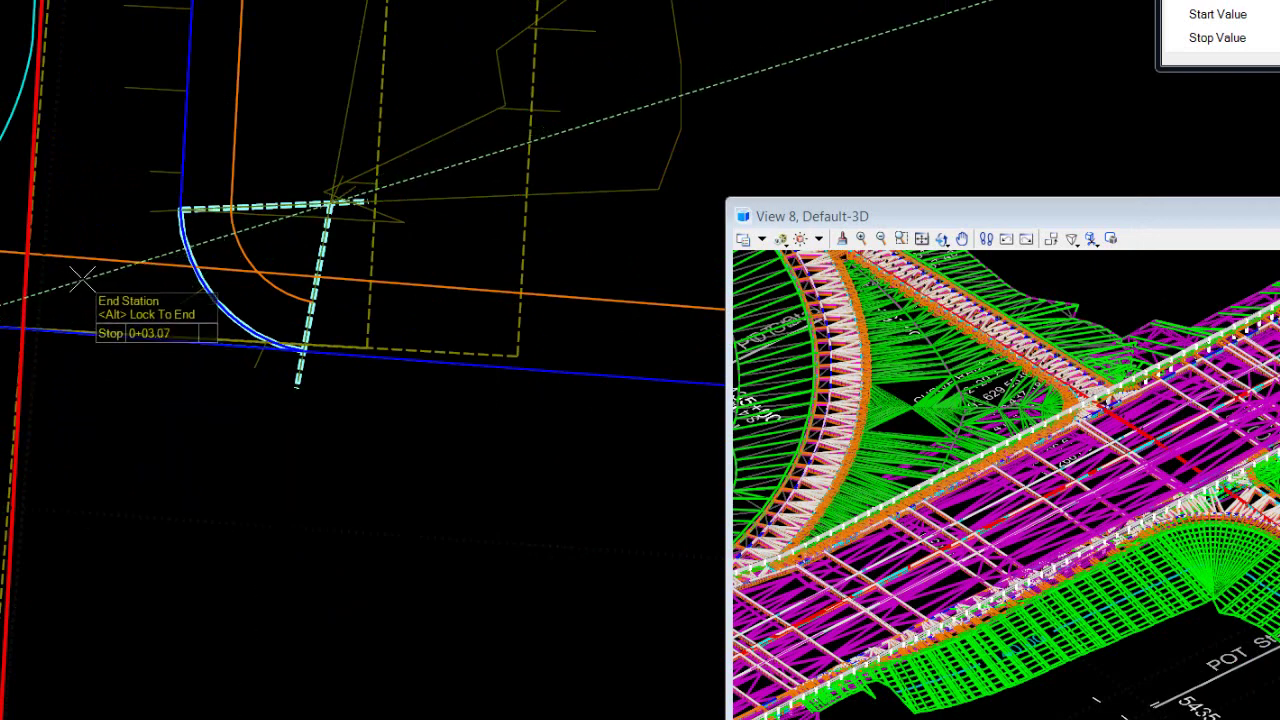
key("alt")
left_click(82, 279)
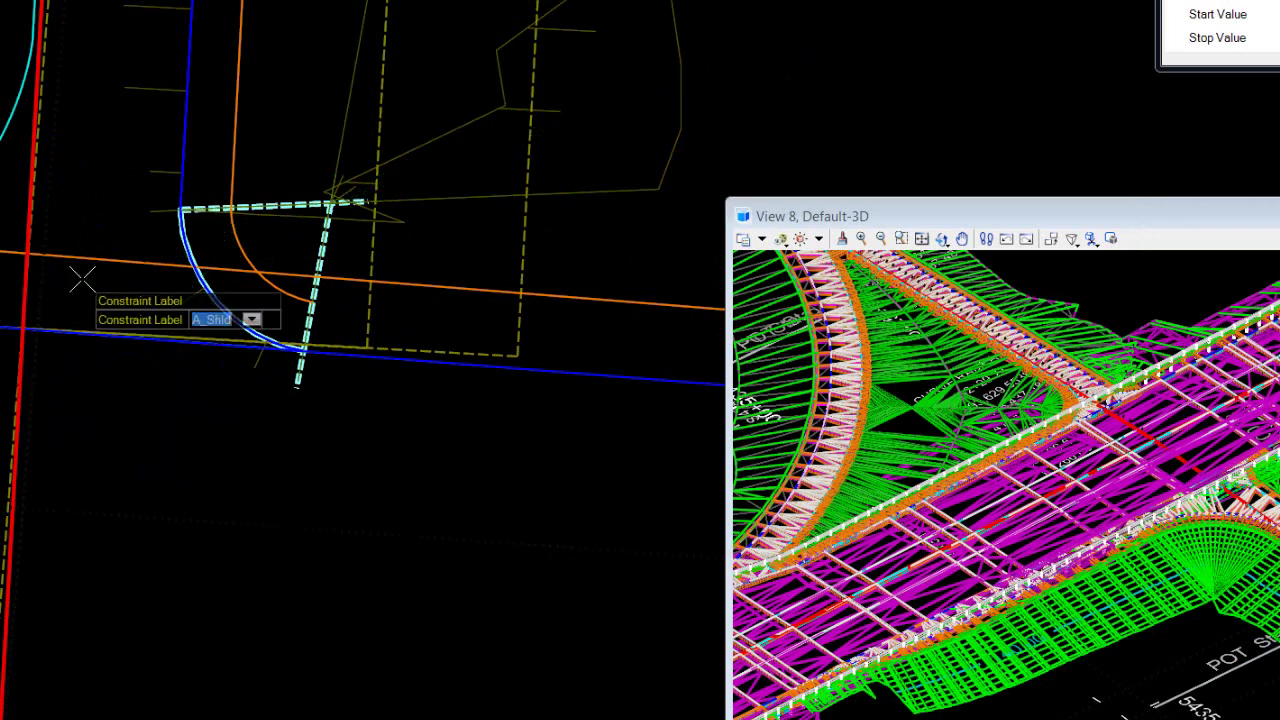
Constrain label A_Shld from a start value of 4 to a stop value of -6
left_click(82, 279)
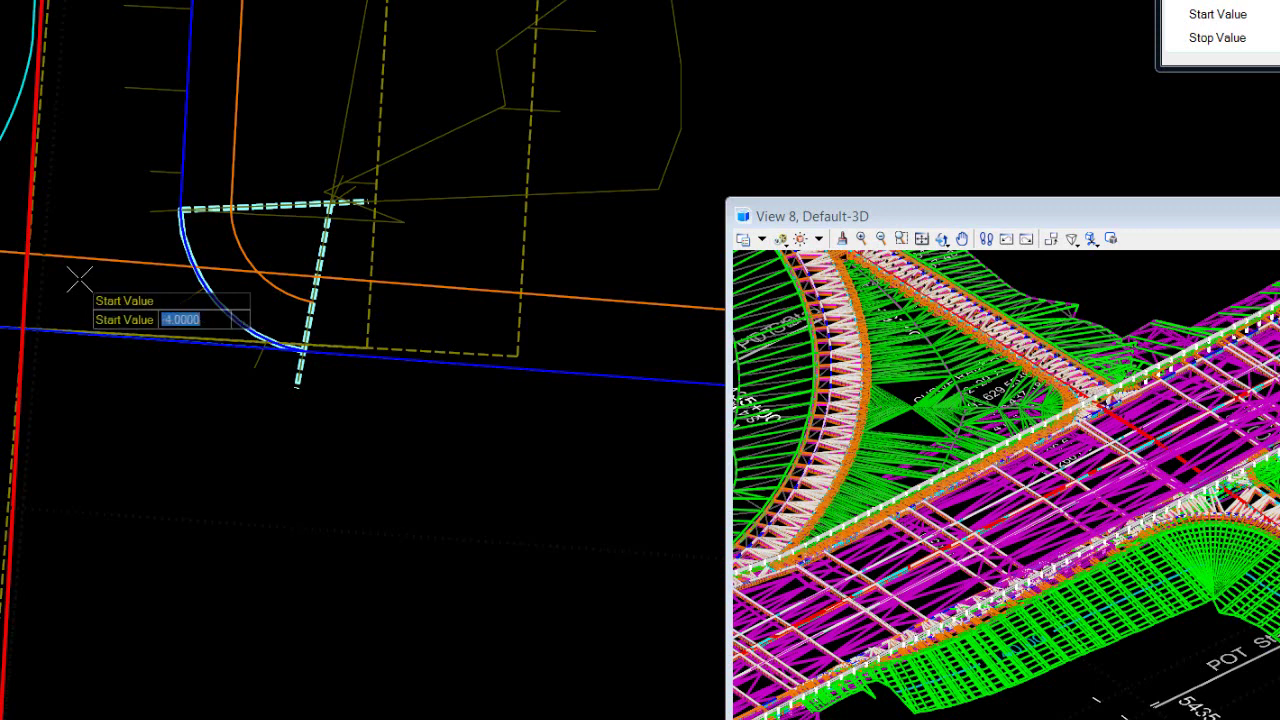
type("4")
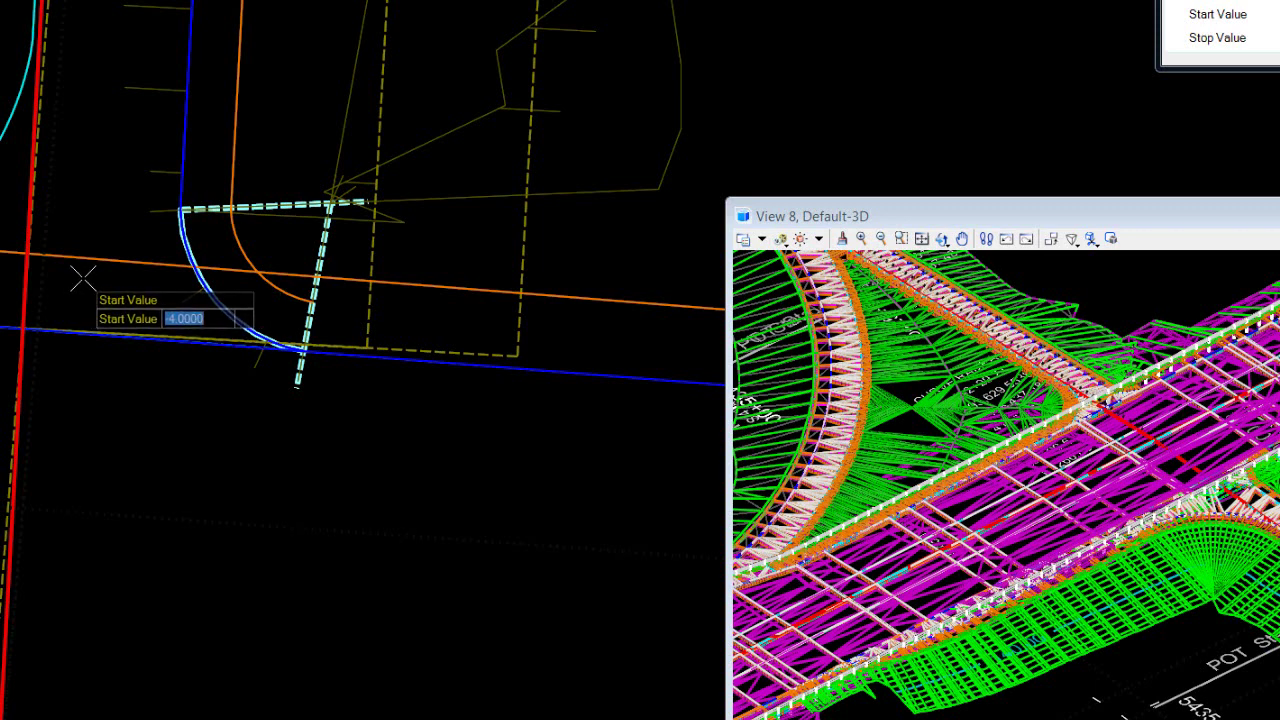
left_click(82, 279)
type("-4")
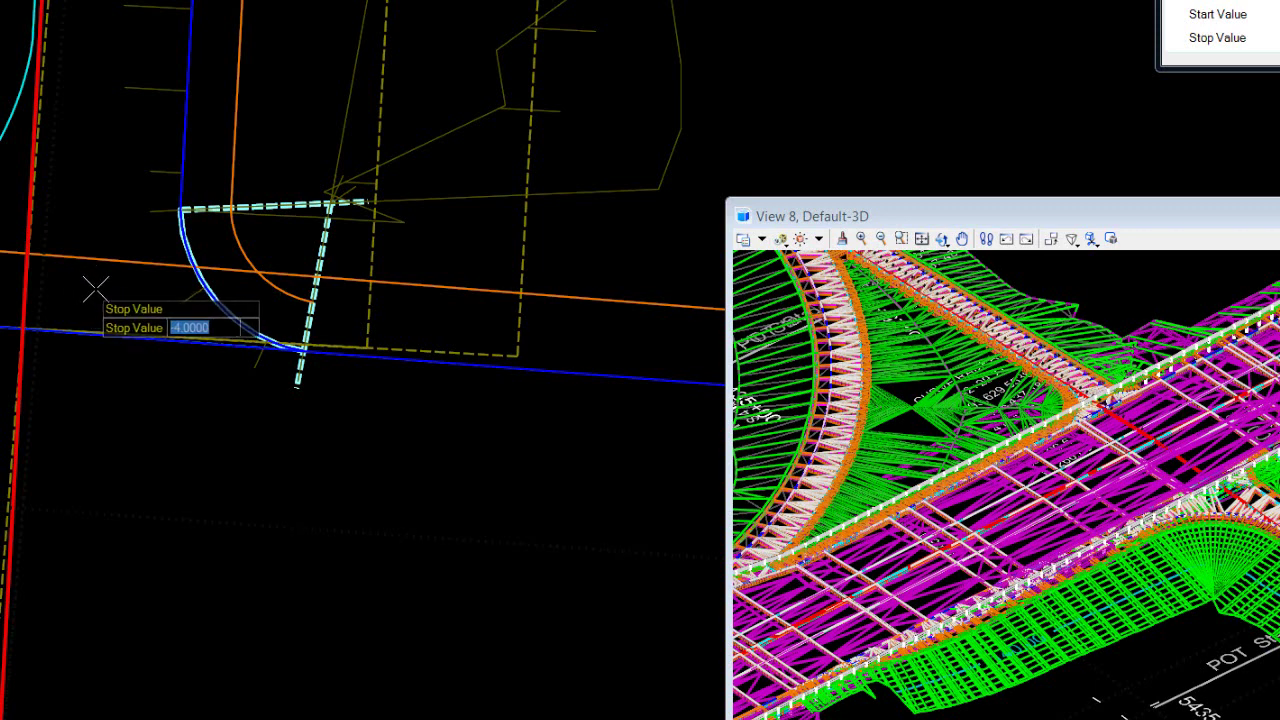
key("BackSpace")
type("-")
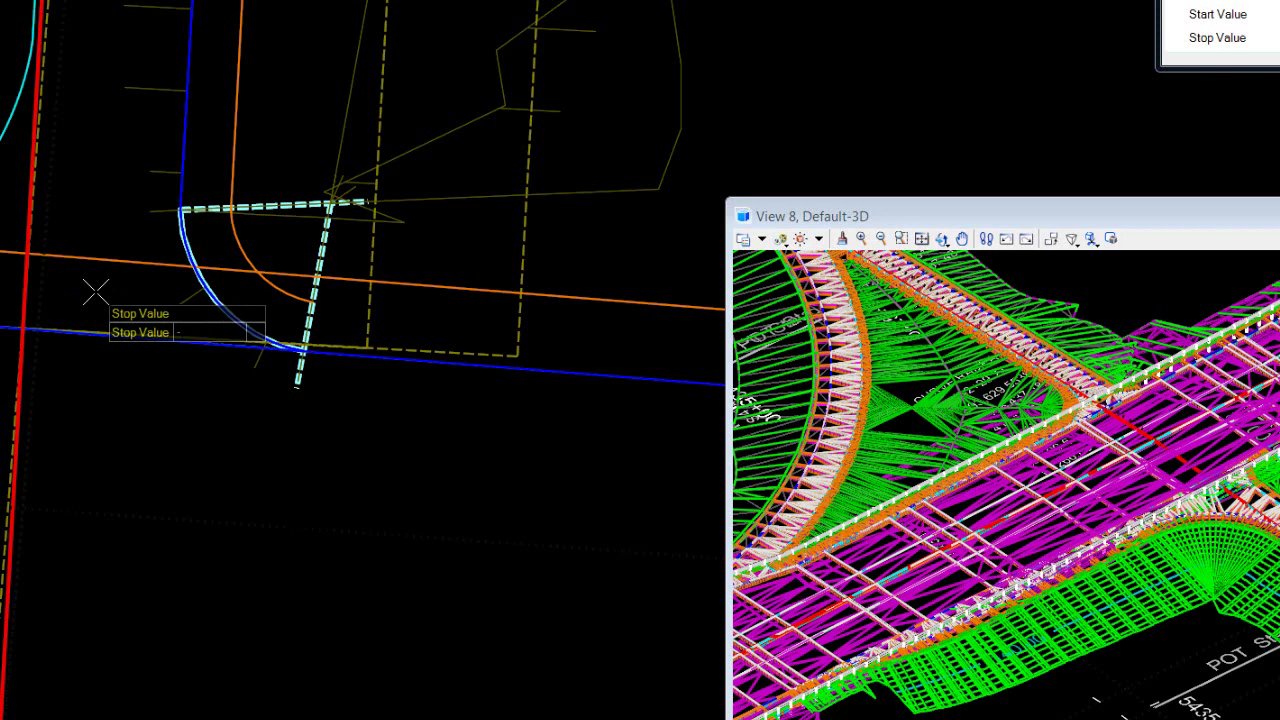
type("6")
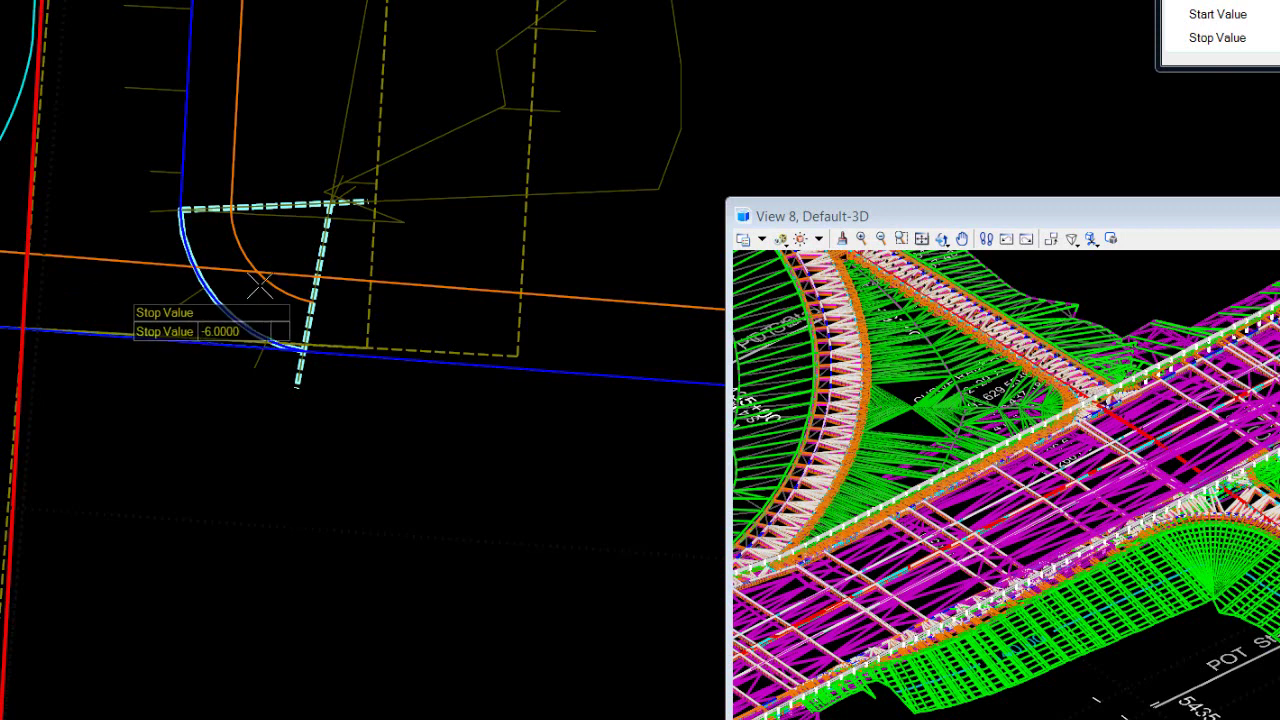
left_click(278, 356)
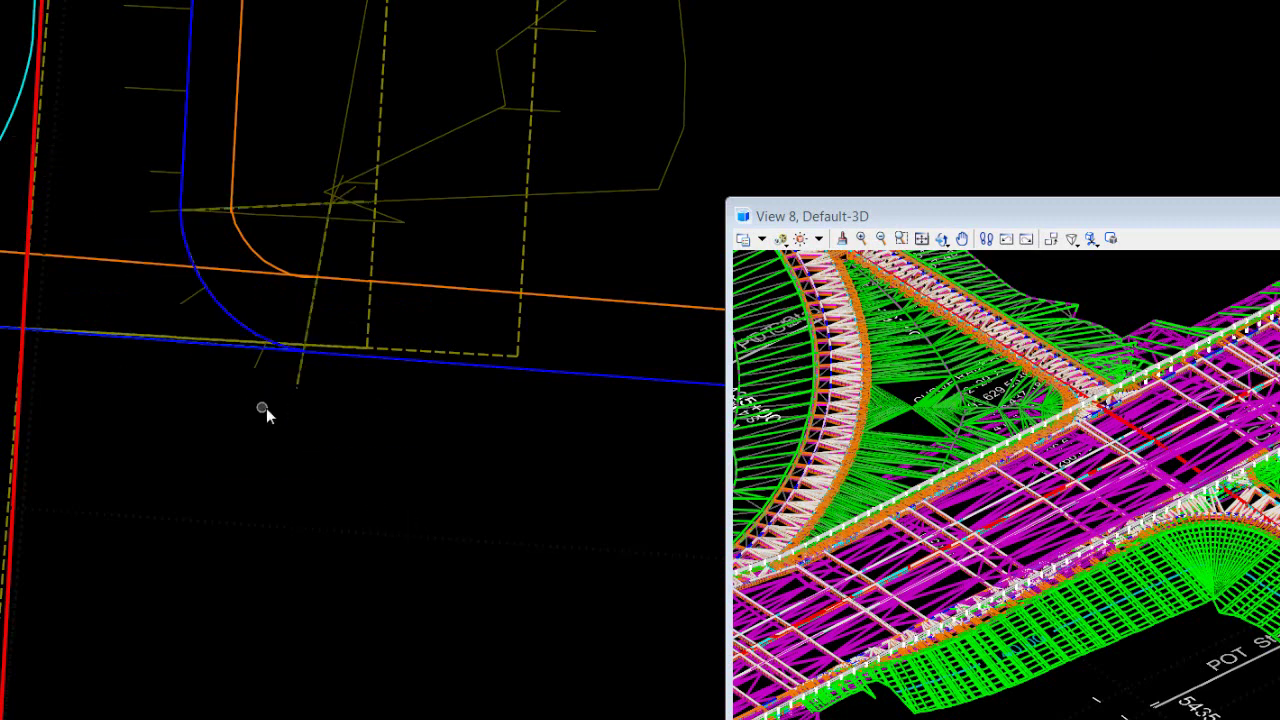
Add Corridor - 301 and Terrain Model - Ex_Ground as target aliases on the RdEOP1 corridor
left_click(253, 368)
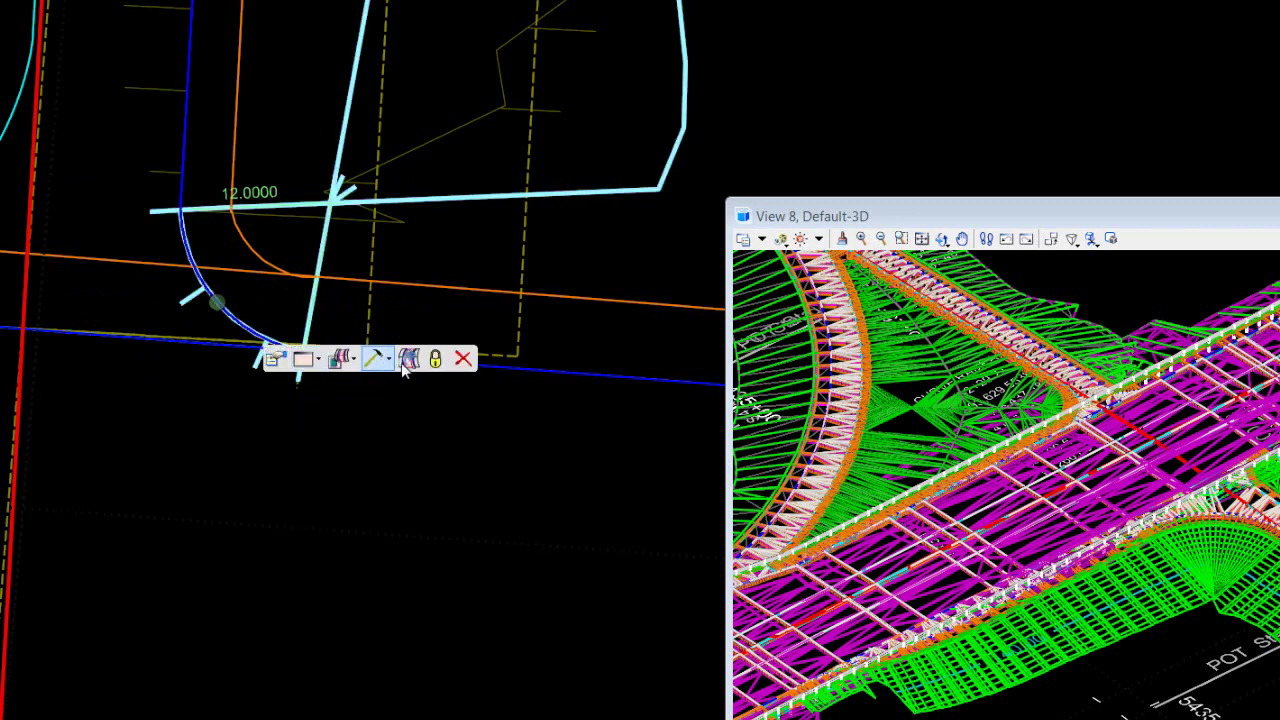
left_click(386, 360)
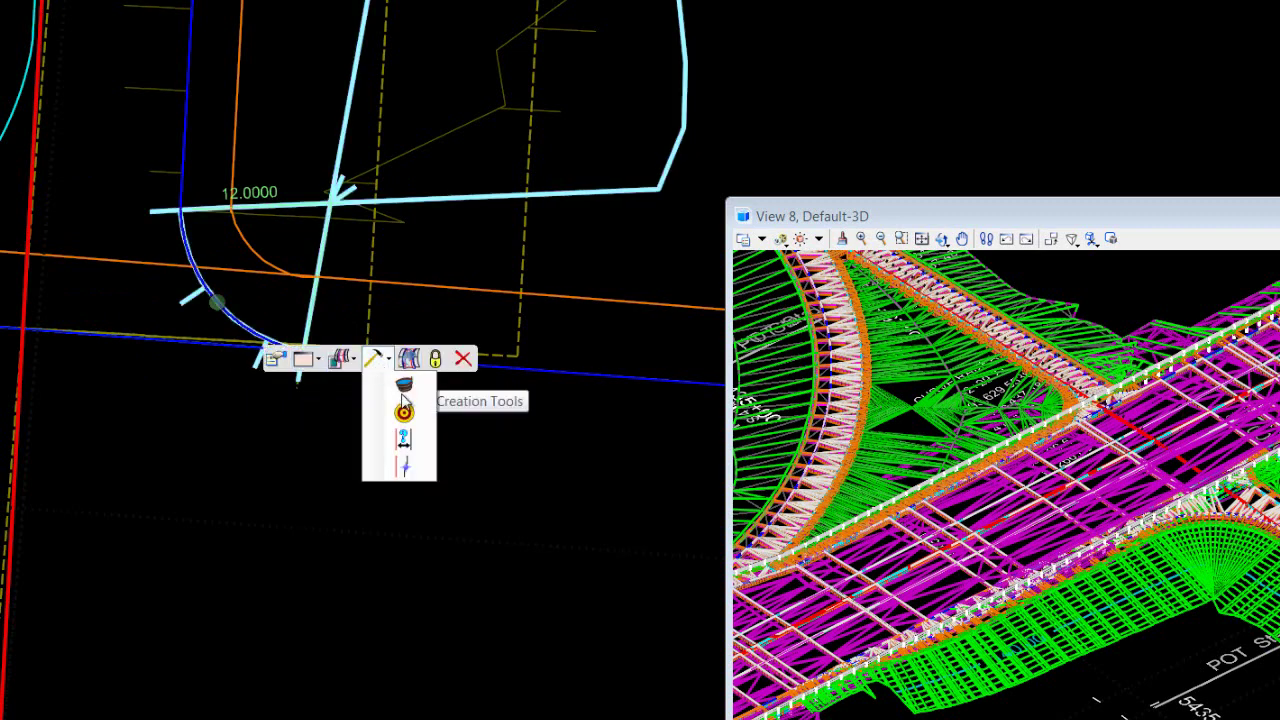
left_click(413, 423)
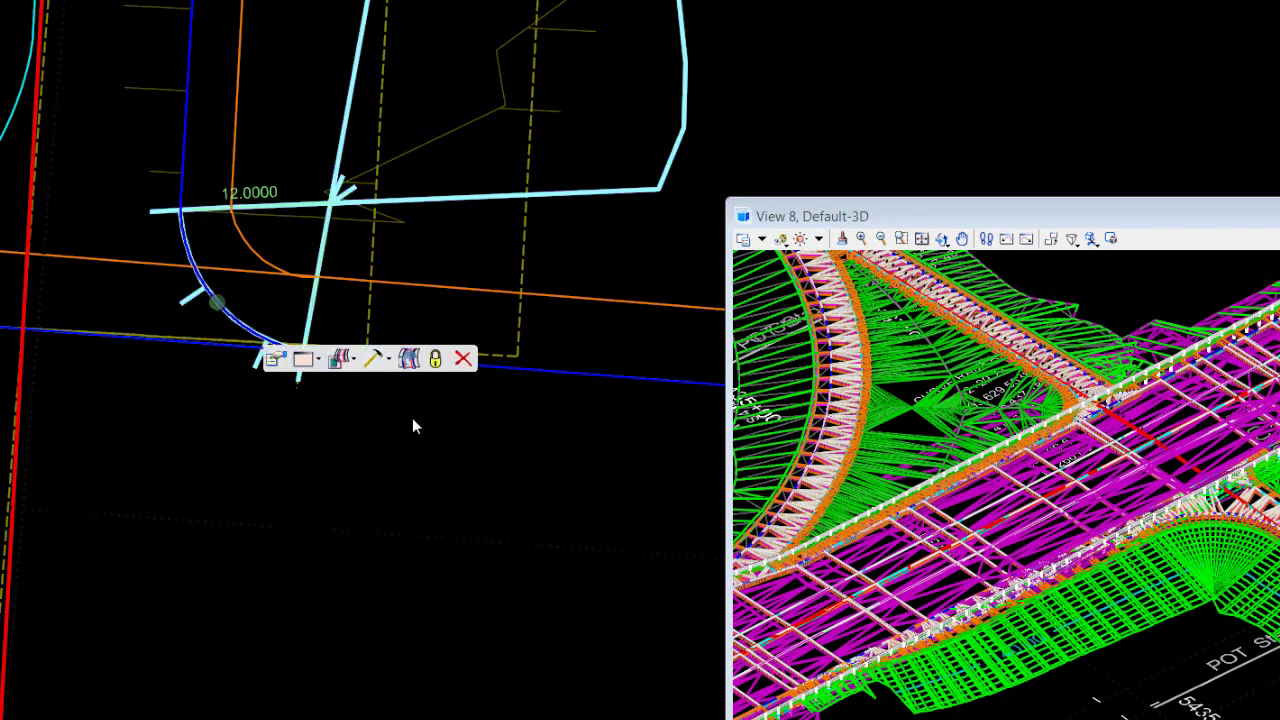
left_click(86, 110)
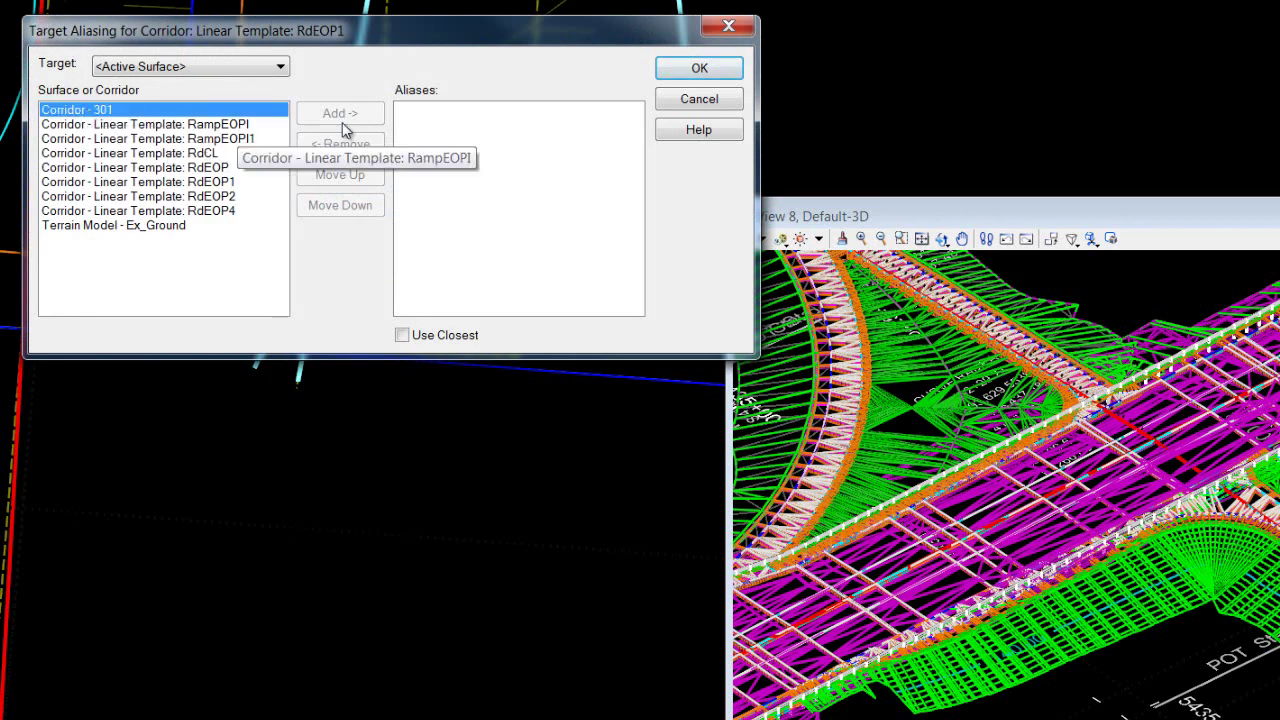
left_click(345, 114)
left_click(138, 214)
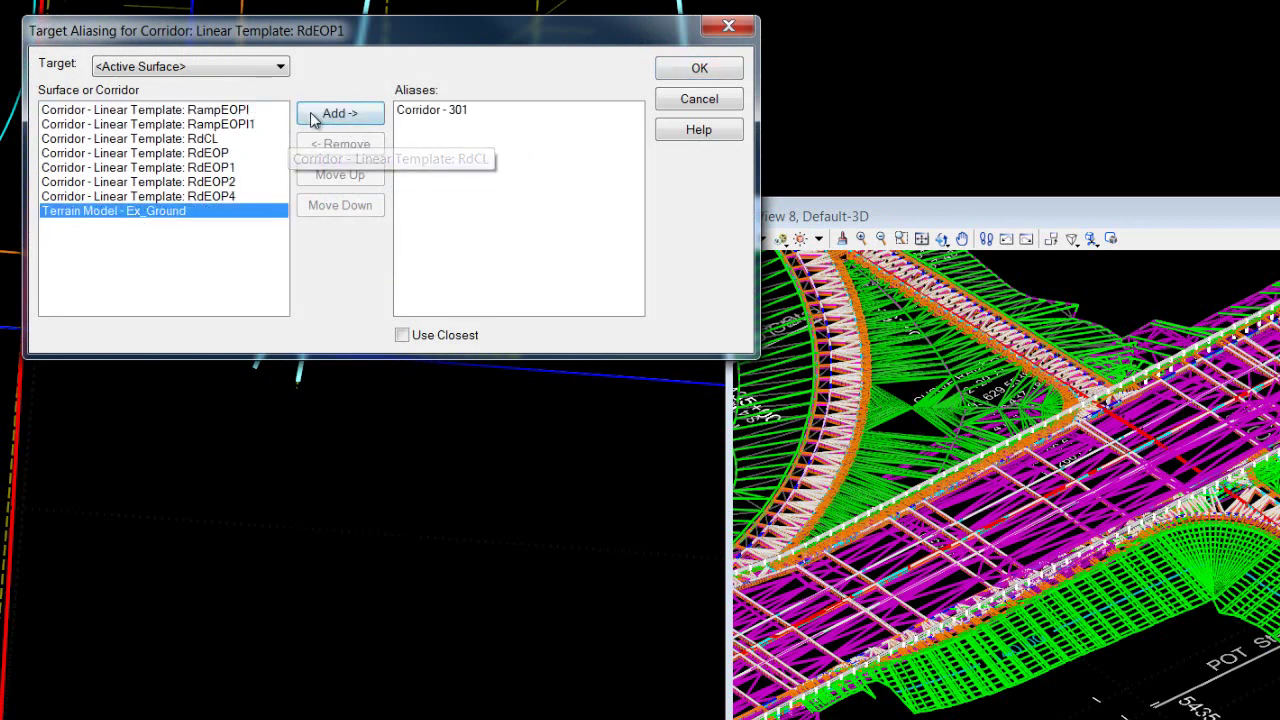
left_click(316, 118)
left_click(697, 100)
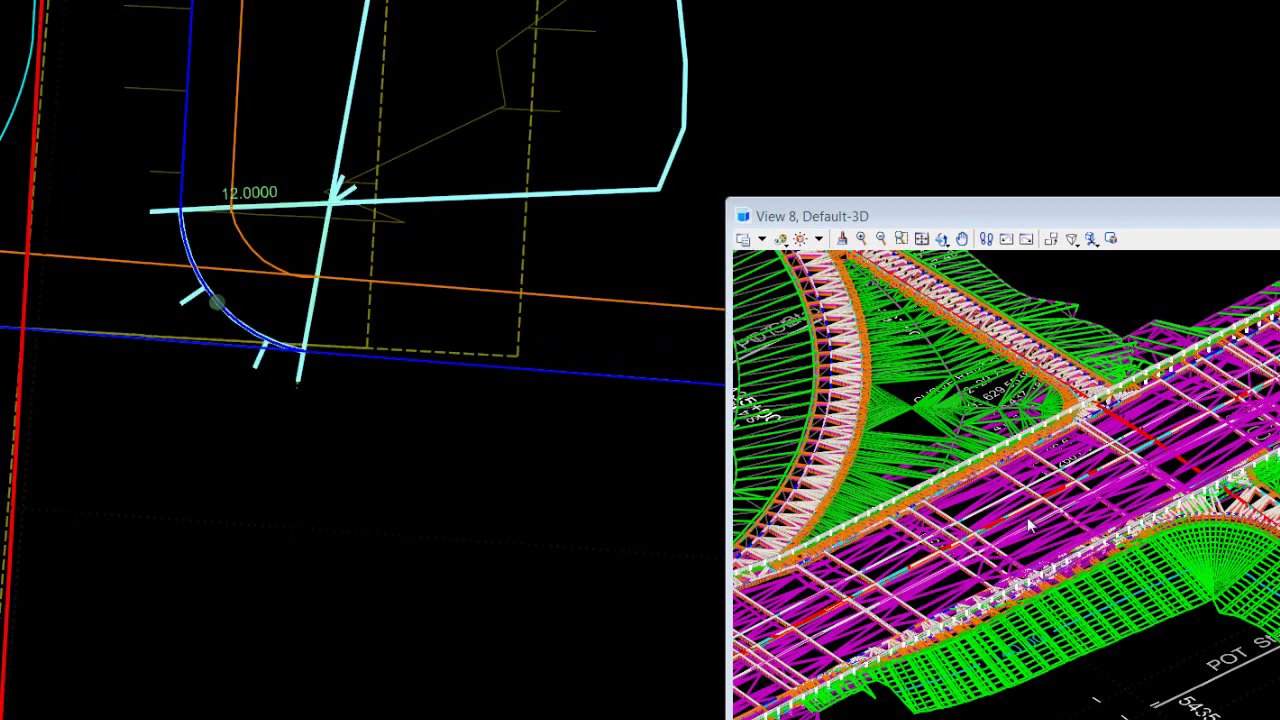
Change the RdEOP1 curb return fillet radius from 12 to 20
scroll(437, 357, "down", 2)
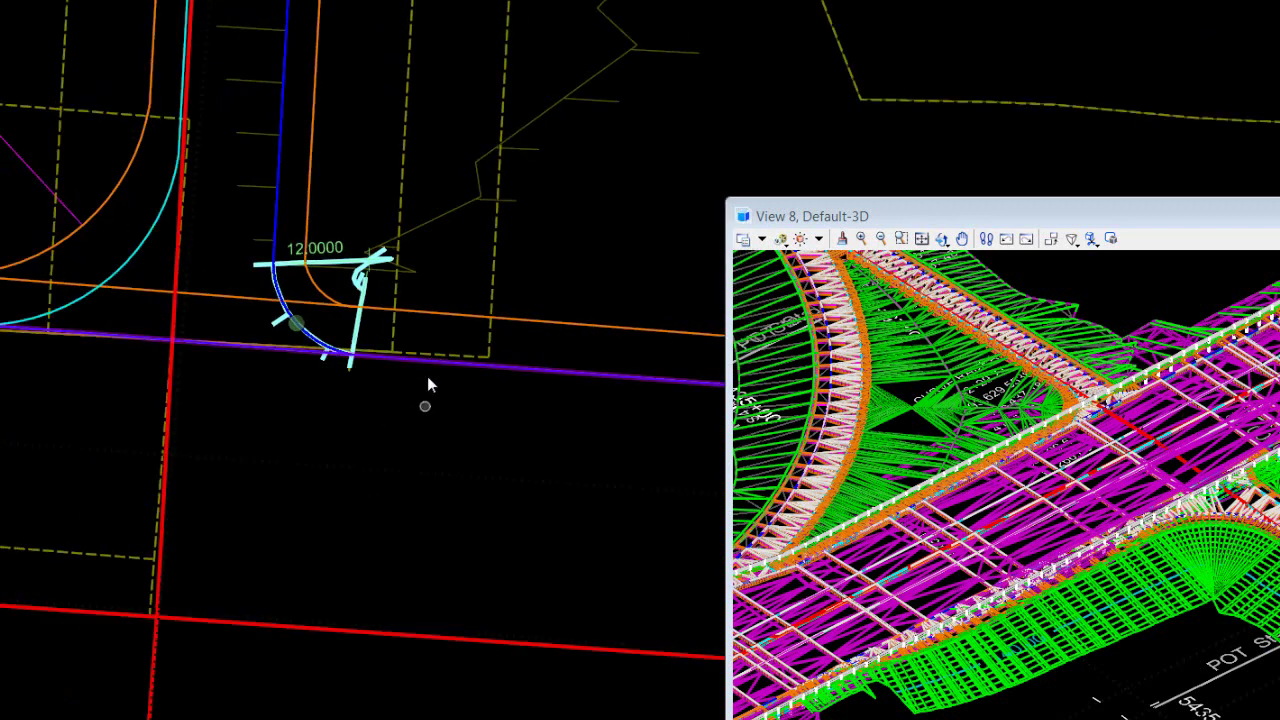
left_click(335, 250)
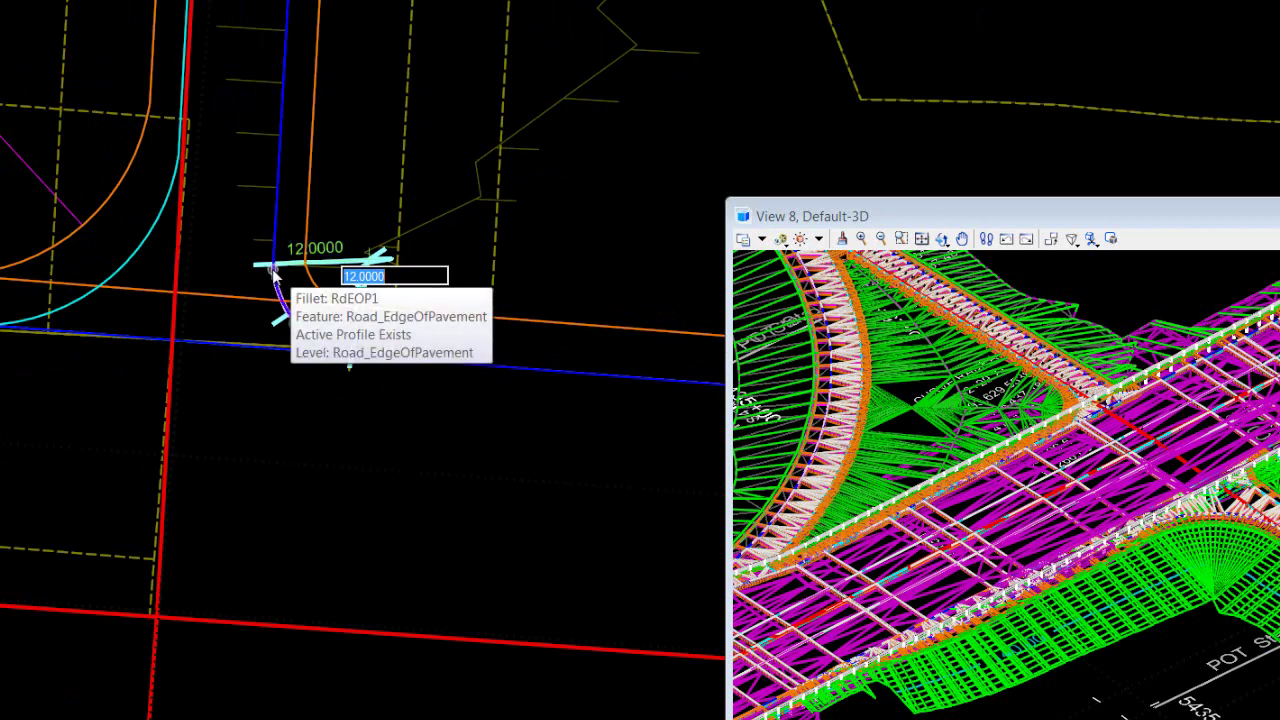
type("20")
key("Return")
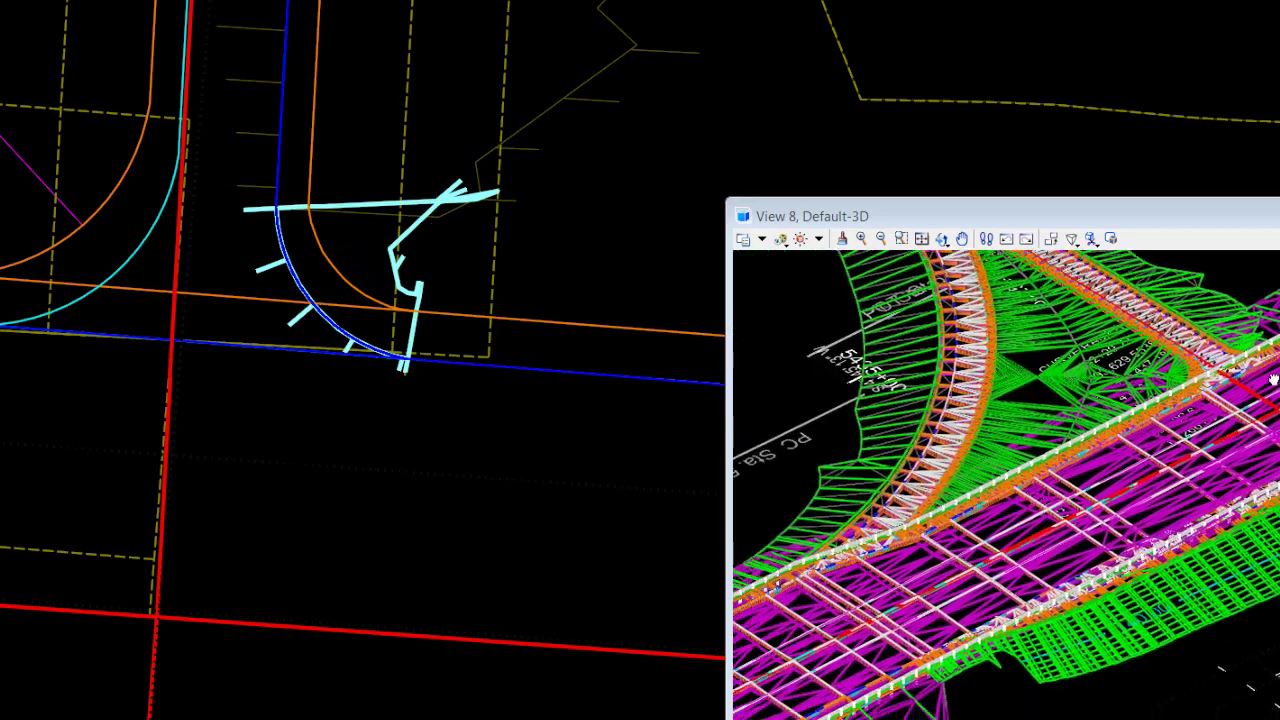